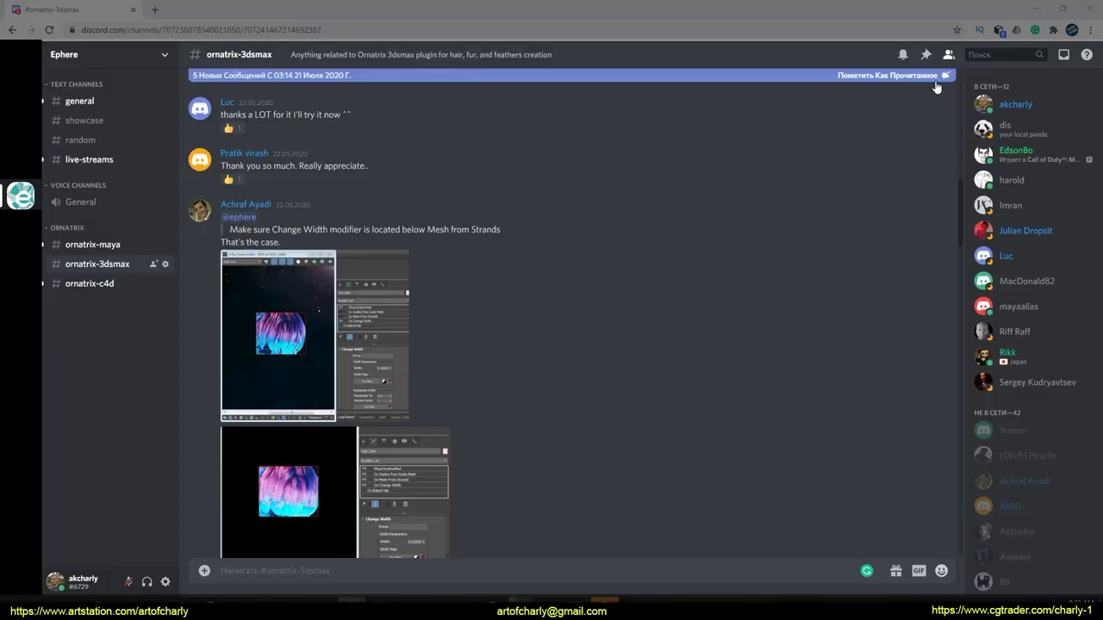
Browse the recent messages in the ornatrix-3dsmax Discord channel and in the Ornatrix Telegram group
{"action": "scroll", "coordinate": [480, 225], "scroll_direction": "up", "scroll_amount": 8}
{"action": "scroll", "coordinate": [479, 220], "scroll_direction": "down", "scroll_amount": 10}
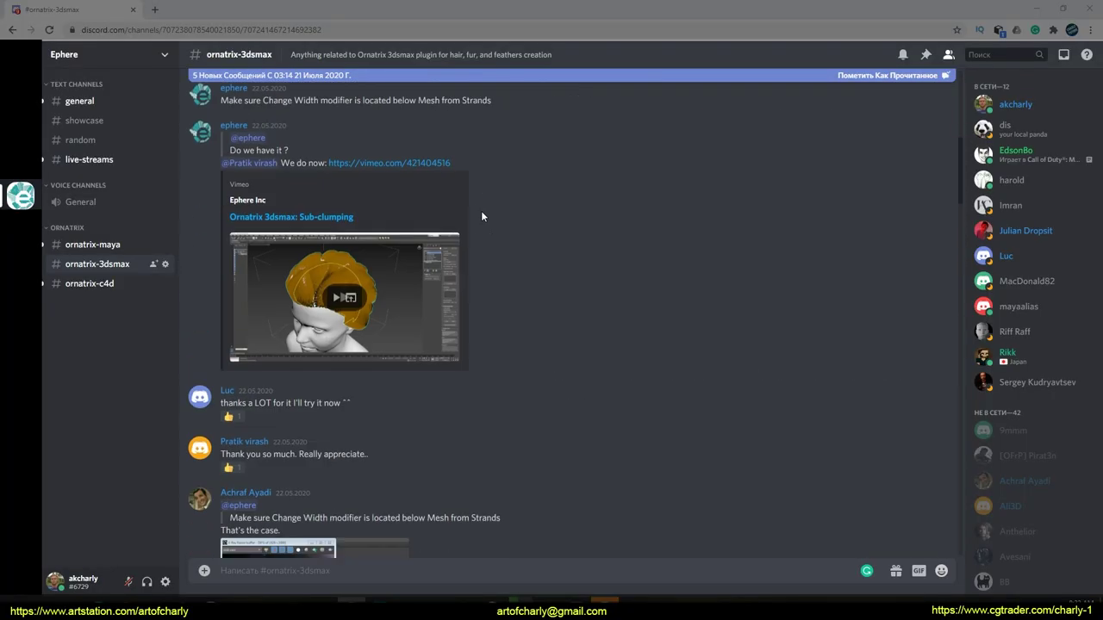
{"action": "scroll", "coordinate": [443, 220], "scroll_direction": "down", "scroll_amount": 15}
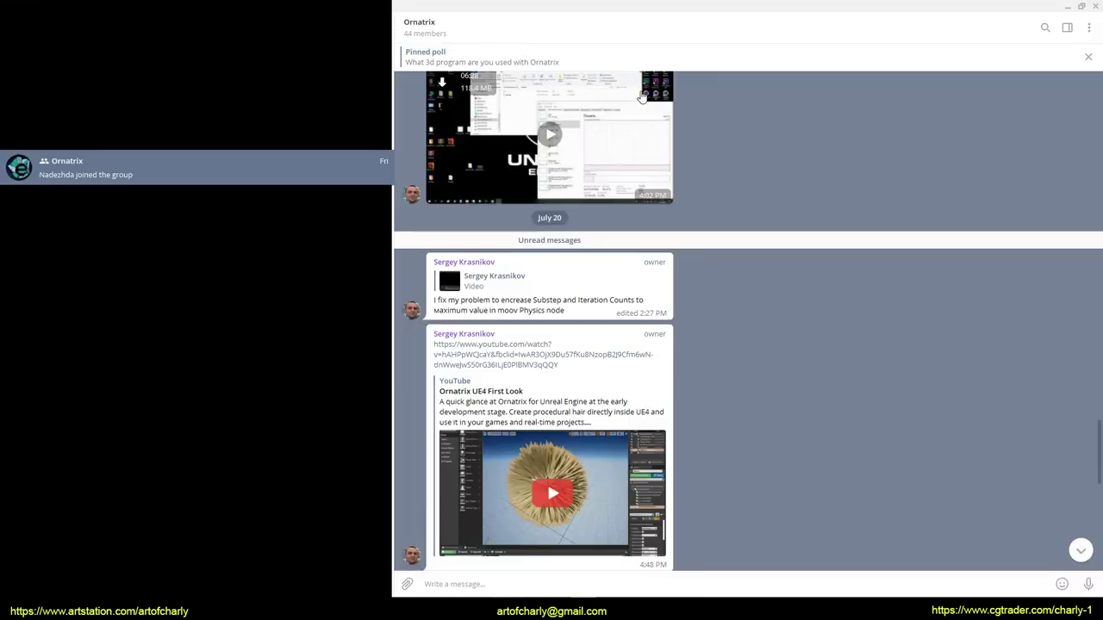
{"action": "scroll", "coordinate": [749, 206], "scroll_direction": "down", "scroll_amount": 7}
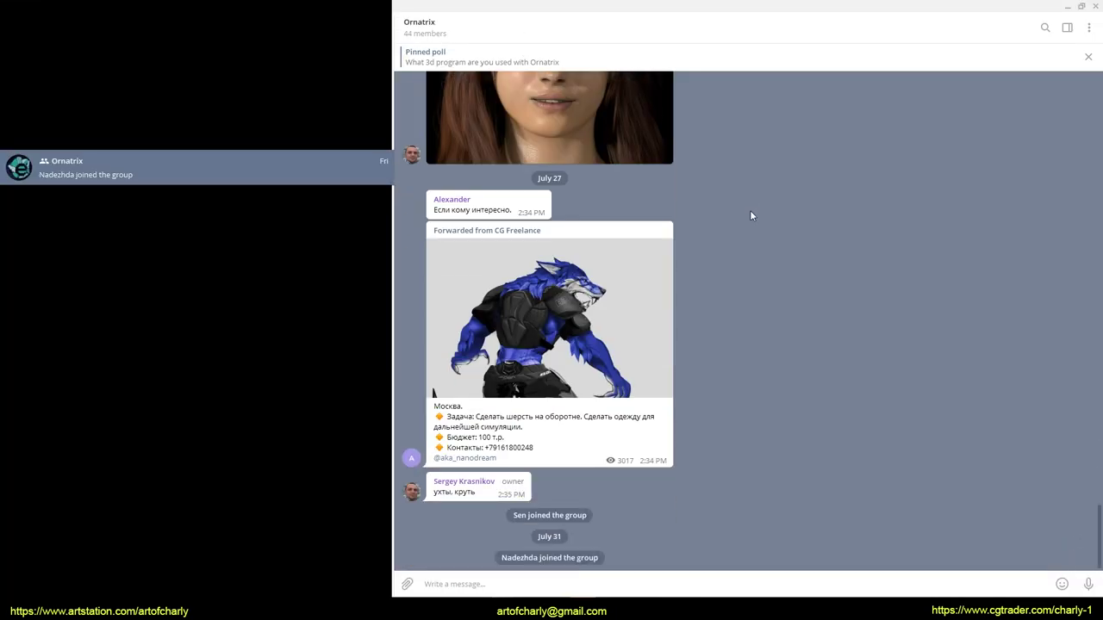
{"action": "scroll", "coordinate": [724, 249], "scroll_direction": "up", "scroll_amount": 3}
{"action": "scroll", "coordinate": [721, 254], "scroll_direction": "up", "scroll_amount": 4}
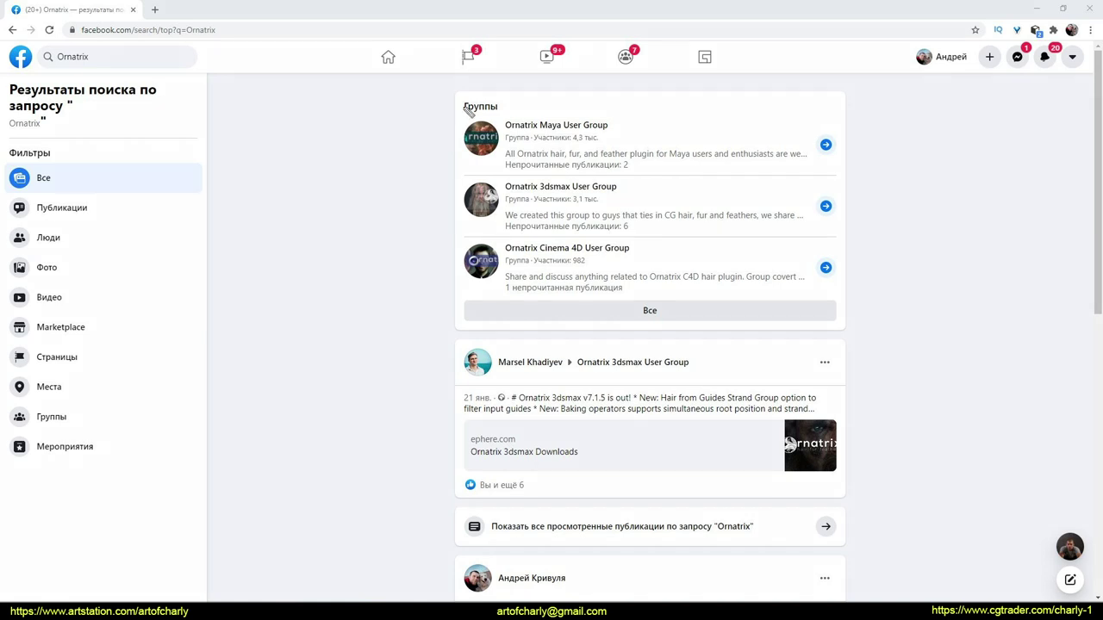
Mark the Ornatrix user groups in the Facebook search results and the forums link on the Ornatrix Maya web page
{"action": "left_click_drag", "start_coordinate": [483, 183], "coordinate": [424, 270]}
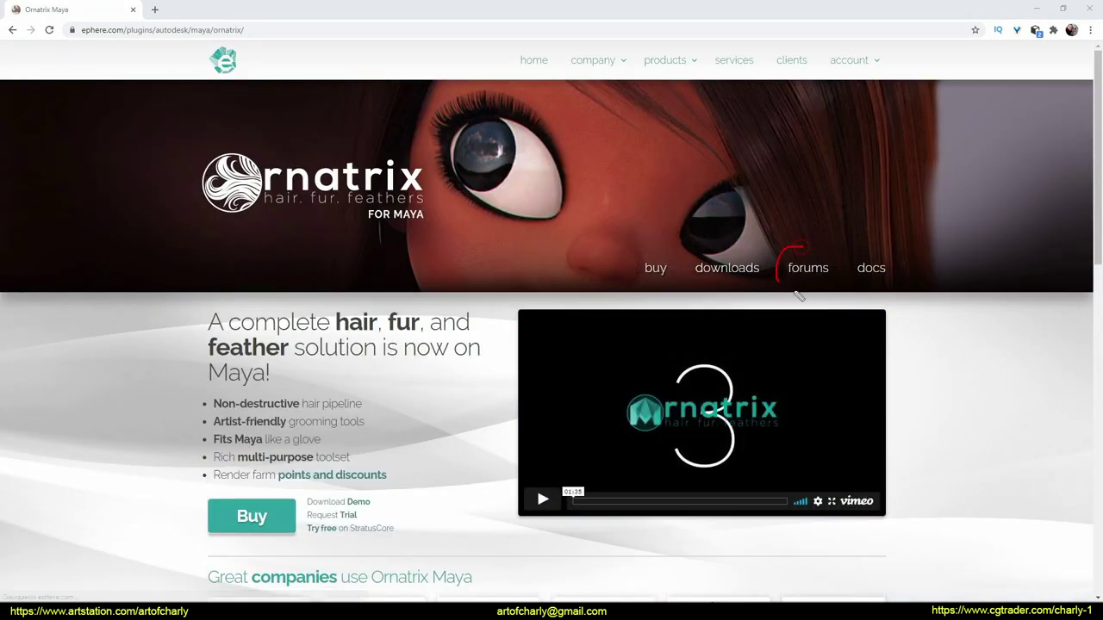
{"action": "left_click_drag", "start_coordinate": [780, 280], "coordinate": [786, 266]}
{"action": "left_click_drag", "start_coordinate": [801, 238], "coordinate": [770, 253]}
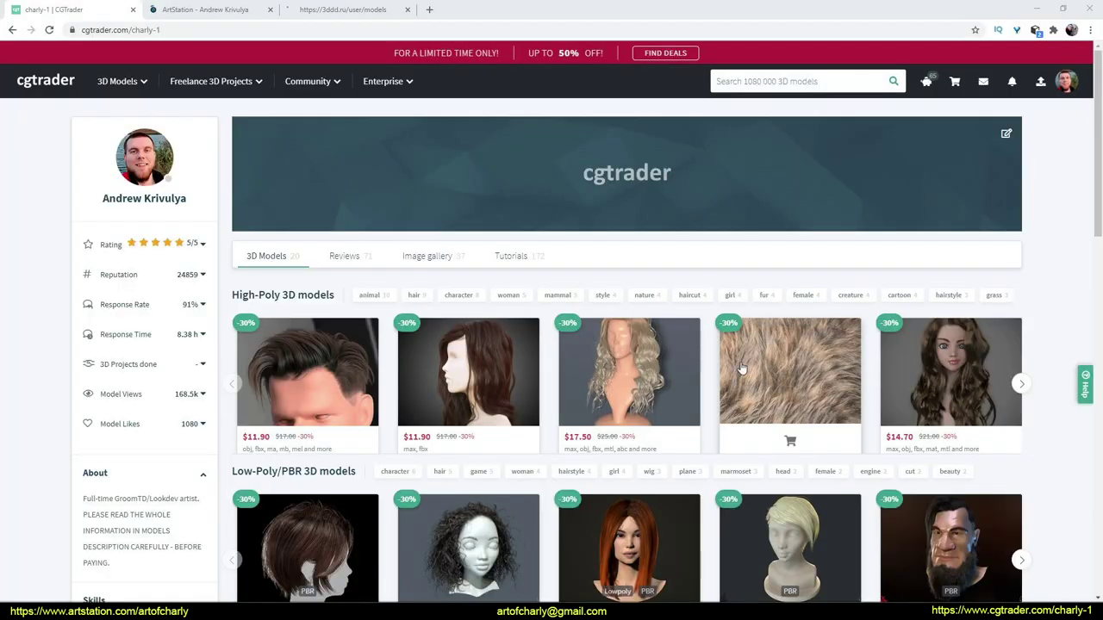
Review the models on the CGTrader profile and the art posters among the ArtStation profile's prints
{"action": "scroll", "coordinate": [455, 340], "scroll_direction": "down", "scroll_amount": 4}
{"action": "scroll", "coordinate": [455, 339], "scroll_direction": "up", "scroll_amount": 2}
{"action": "scroll", "coordinate": [455, 340], "scroll_direction": "up", "scroll_amount": 2}
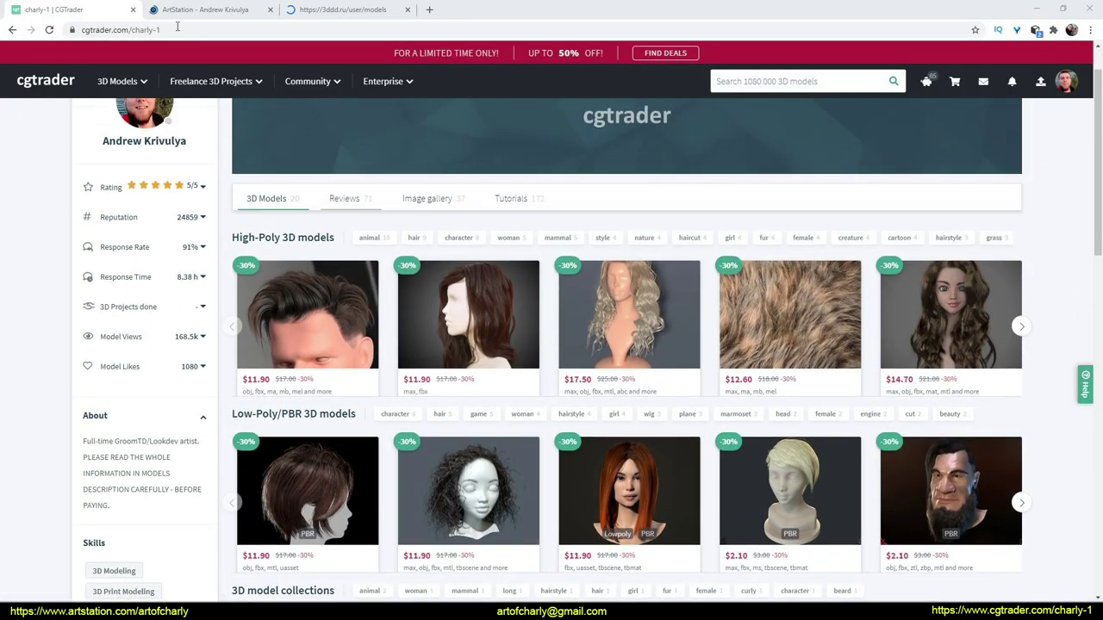
{"action": "key", "text": "ctrl+Tab"}
{"action": "key", "text": "ctrl+Tab"}
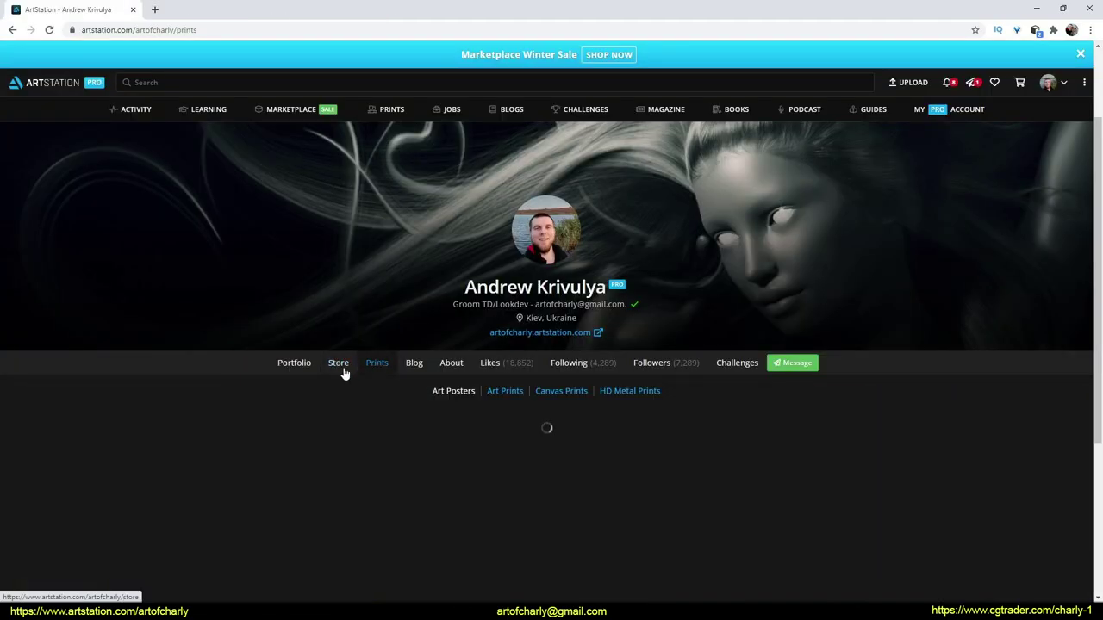
{"action": "scroll", "coordinate": [303, 401], "scroll_direction": "down", "scroll_amount": 15}
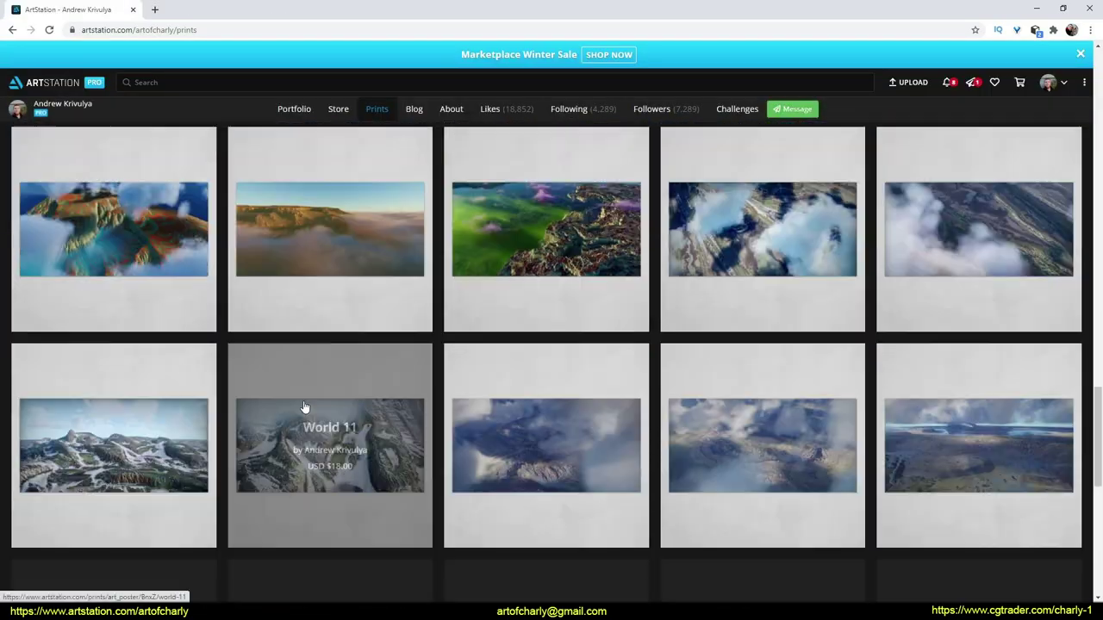
{"action": "scroll", "coordinate": [303, 407], "scroll_direction": "down", "scroll_amount": 5}
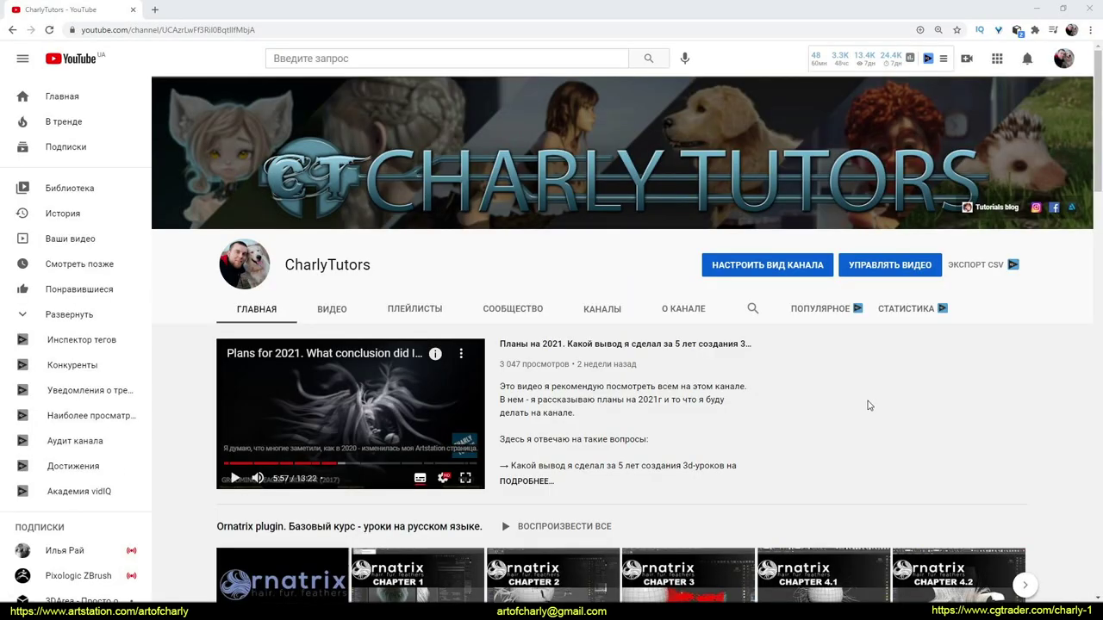
Open the CharlyTutors YouTube channel's community section and read through its published posts
{"action": "left_click", "coordinate": [515, 310]}
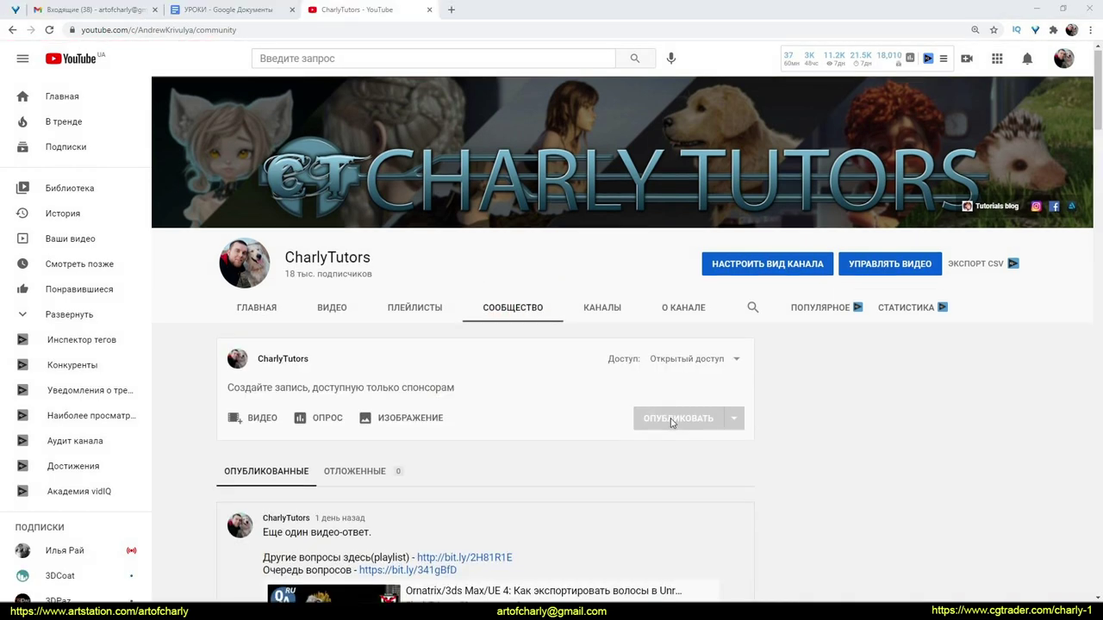
{"action": "scroll", "coordinate": [671, 421], "scroll_direction": "down", "scroll_amount": 3}
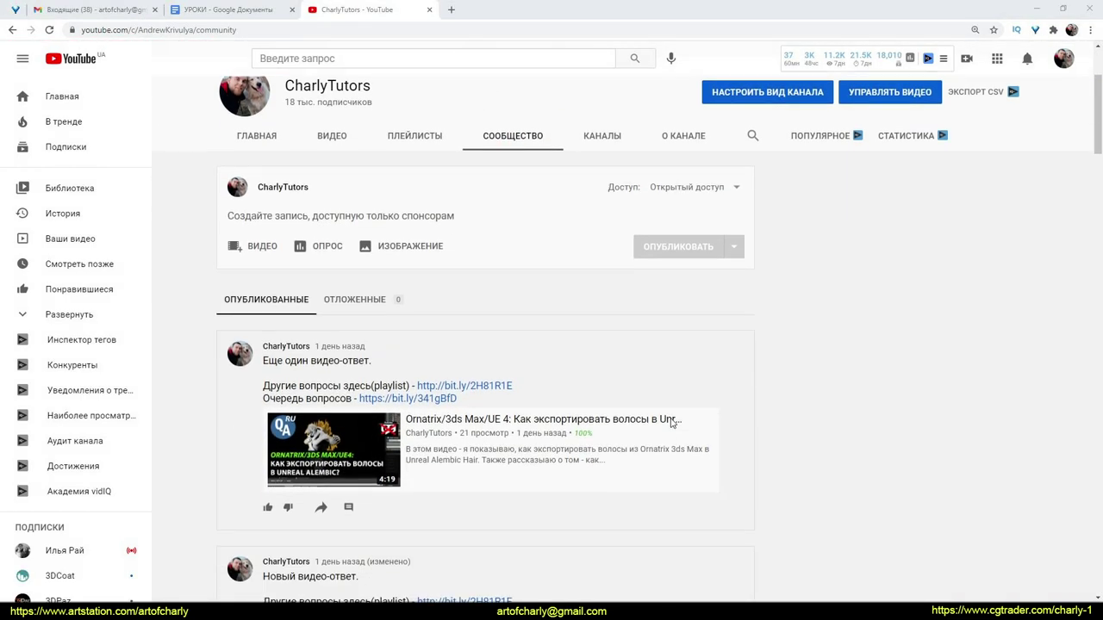
{"action": "scroll", "coordinate": [672, 423], "scroll_direction": "down", "scroll_amount": 10}
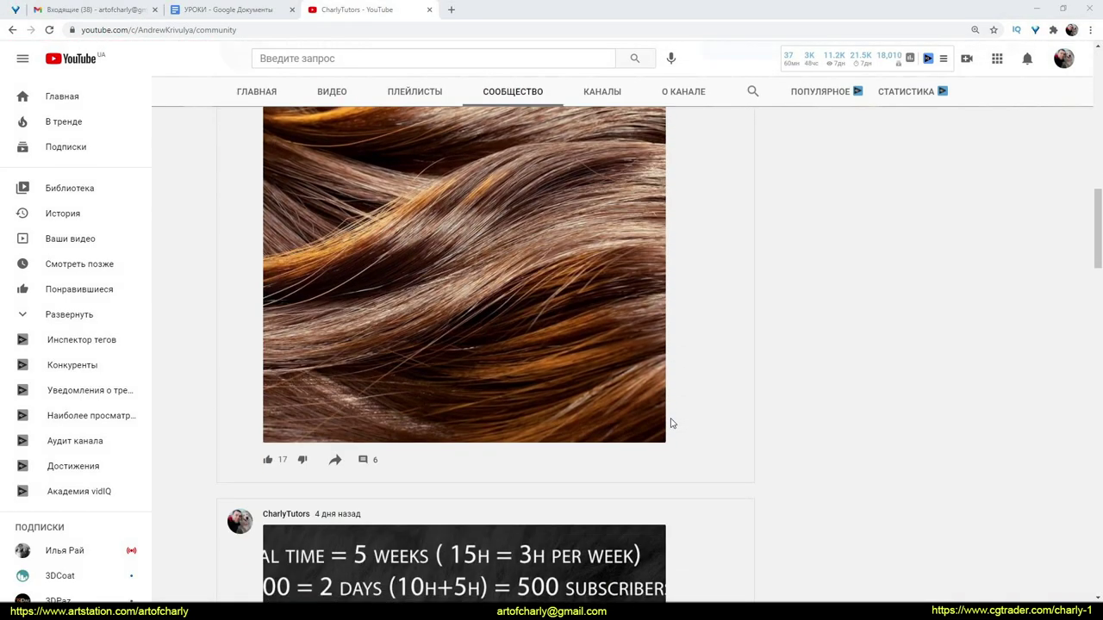
{"action": "scroll", "coordinate": [672, 423], "scroll_direction": "down", "scroll_amount": 10}
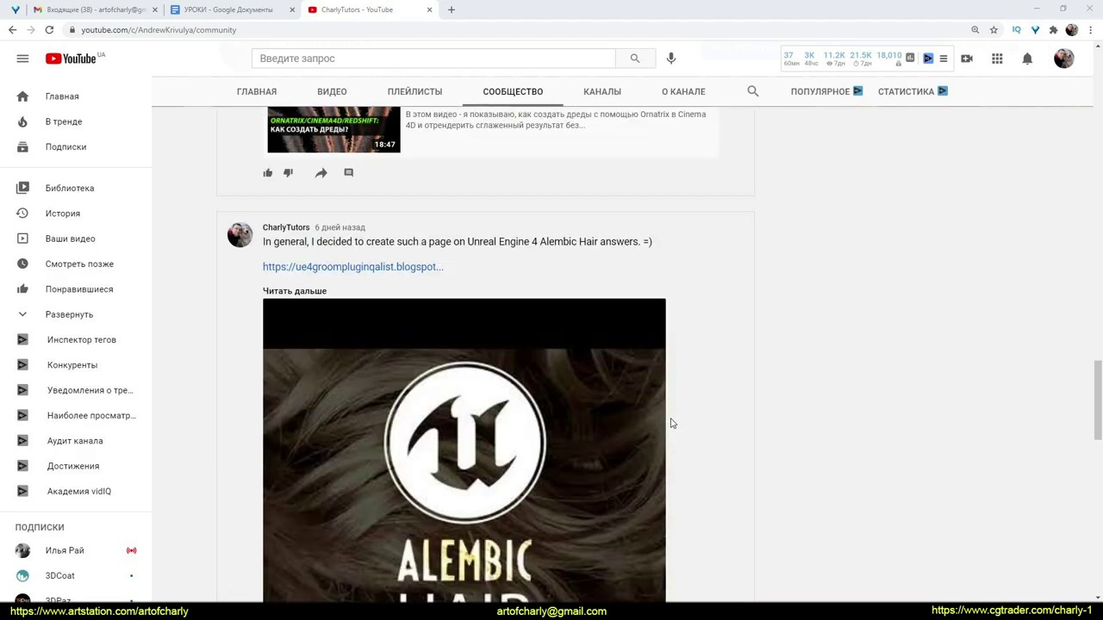
{"action": "scroll", "coordinate": [672, 423], "scroll_direction": "down", "scroll_amount": 8}
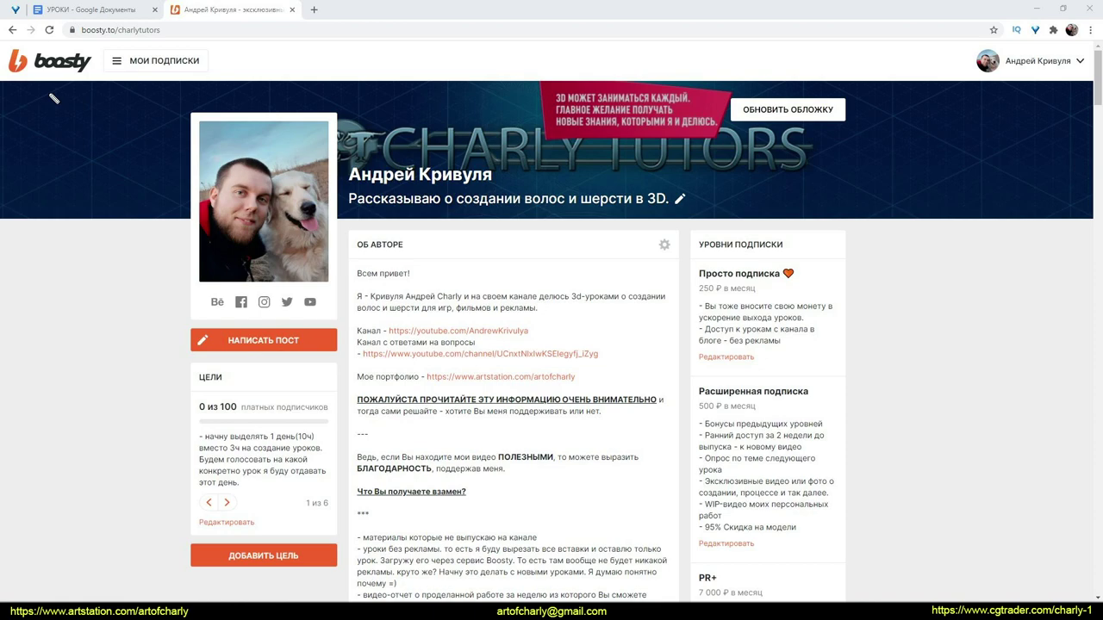
Look through the charlytutors Boosty page, covering the author description, subscription levels and published posts
{"action": "mouse_move", "coordinate": [45, 33]}
{"action": "left_mouse_down"}
{"action": "mouse_move", "coordinate": [7, 76]}
{"action": "mouse_move", "coordinate": [51, 29]}
{"action": "left_mouse_up"}
{"action": "key", "text": "Escape"}
{"action": "scroll", "coordinate": [552, 271], "scroll_direction": "down", "scroll_amount": 15}
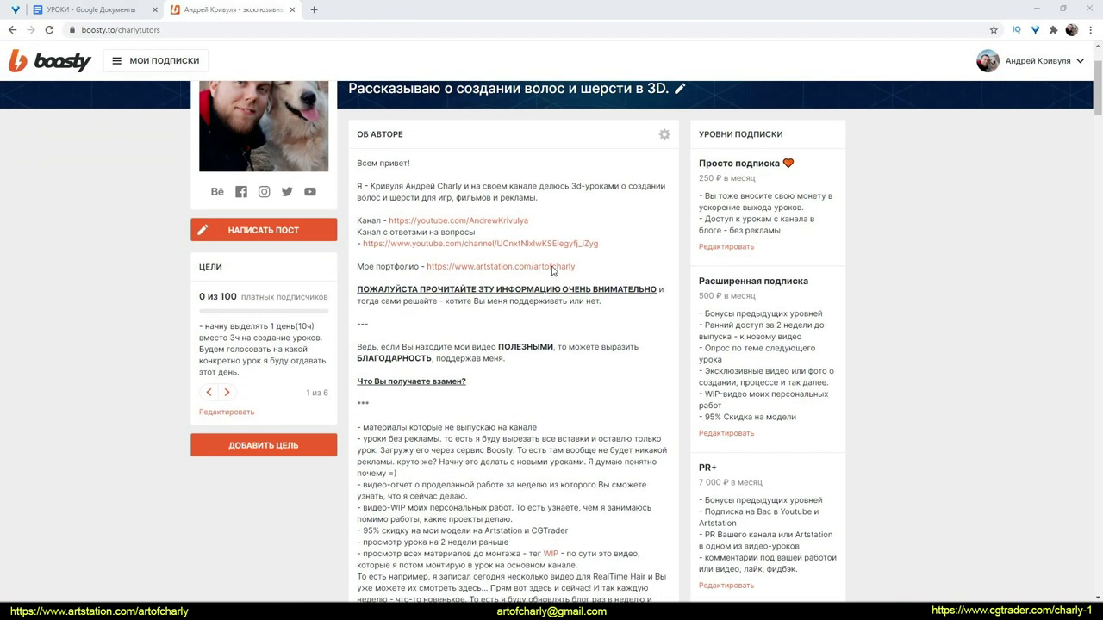
{"action": "scroll", "coordinate": [552, 271], "scroll_direction": "down", "scroll_amount": 5}
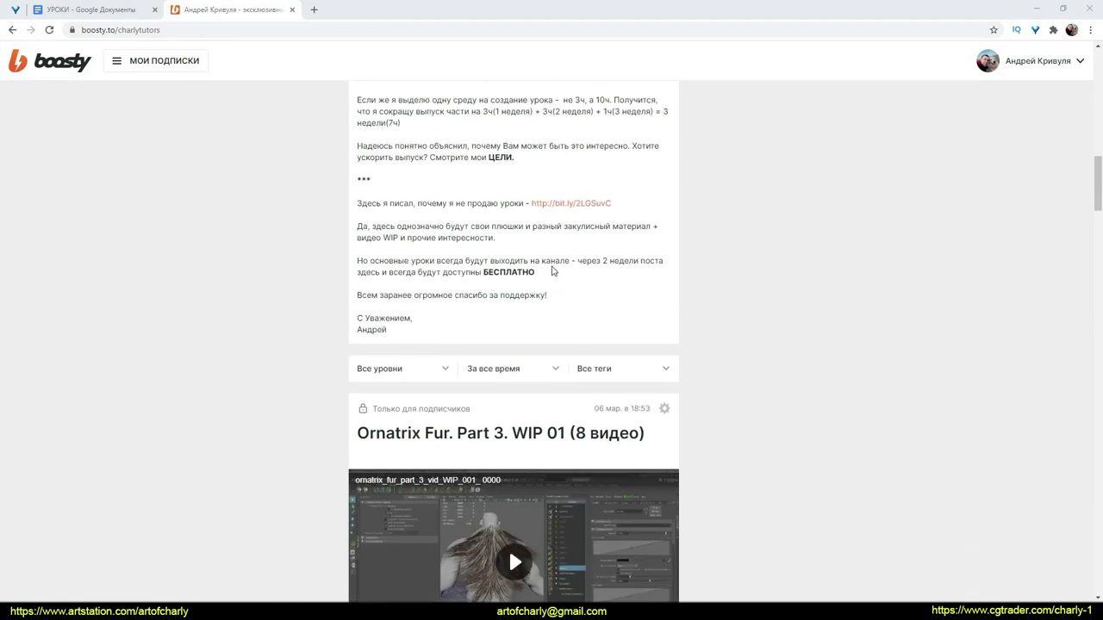
{"action": "scroll", "coordinate": [609, 278], "scroll_direction": "down", "scroll_amount": 1}
{"action": "scroll", "coordinate": [608, 278], "scroll_direction": "down", "scroll_amount": 6}
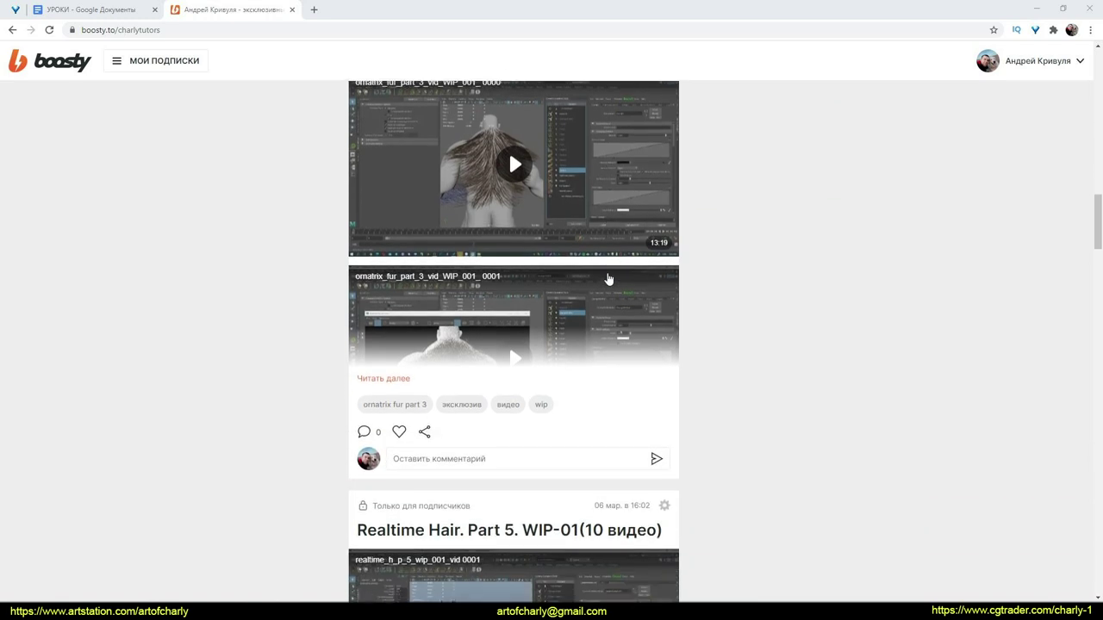
{"action": "scroll", "coordinate": [608, 278], "scroll_direction": "down", "scroll_amount": 10}
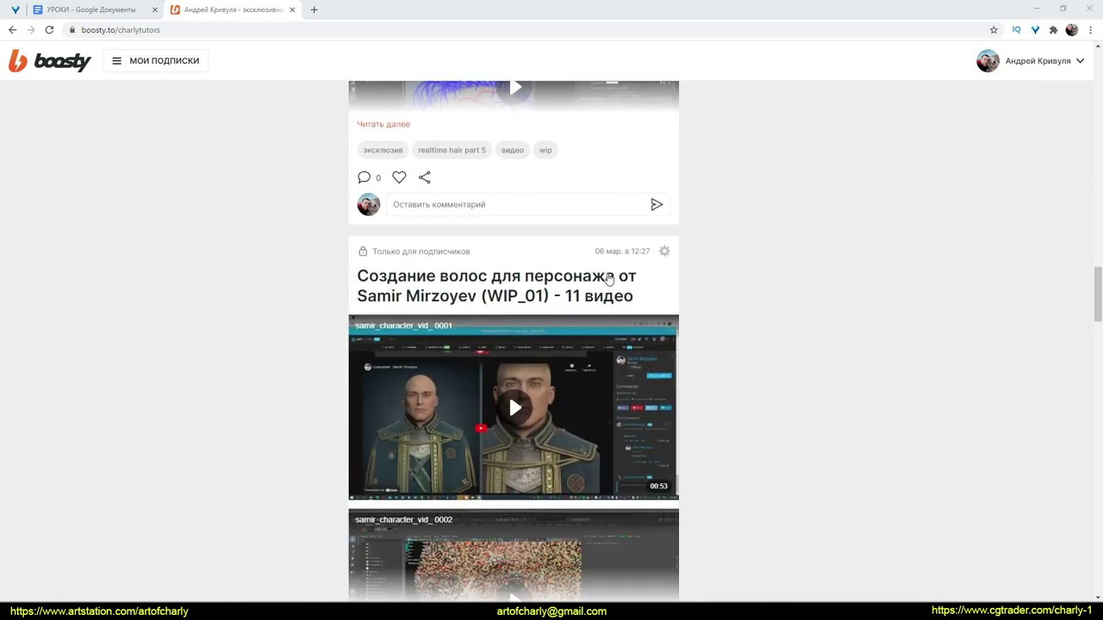
{"action": "scroll", "coordinate": [608, 278], "scroll_direction": "down", "scroll_amount": 15}
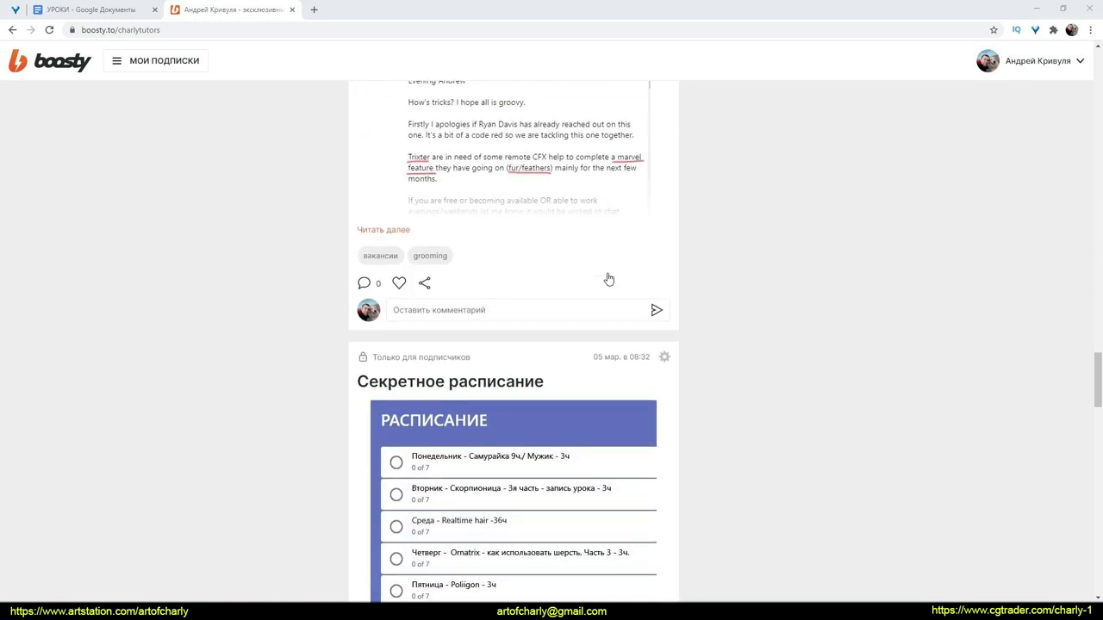
{"action": "scroll", "coordinate": [605, 276], "scroll_direction": "down", "scroll_amount": 15}
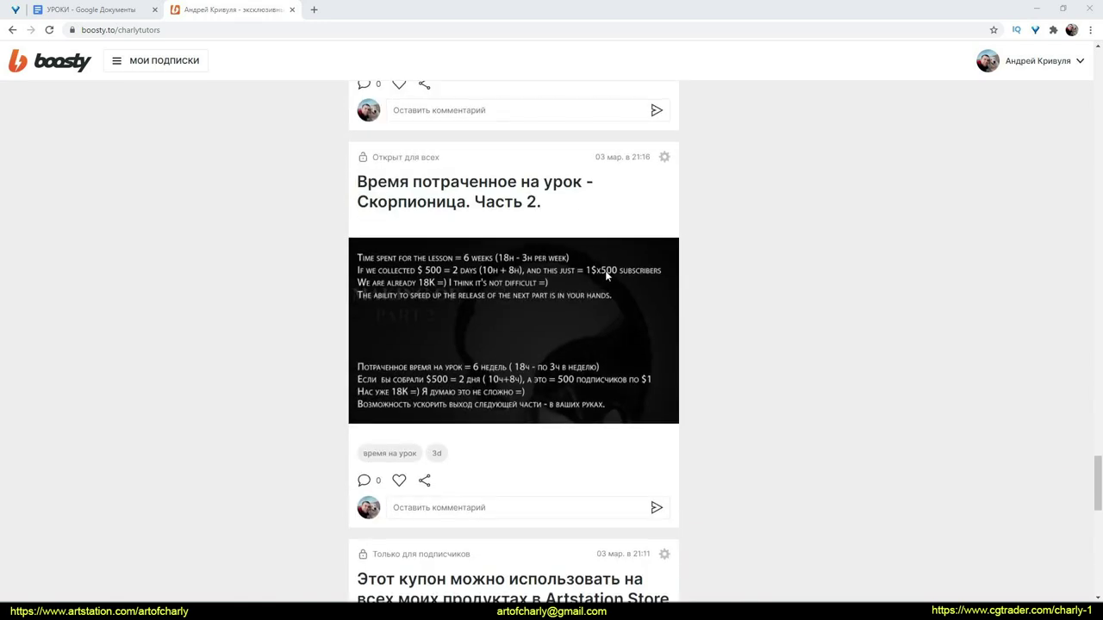
{"action": "scroll", "coordinate": [606, 274], "scroll_direction": "down", "scroll_amount": 2}
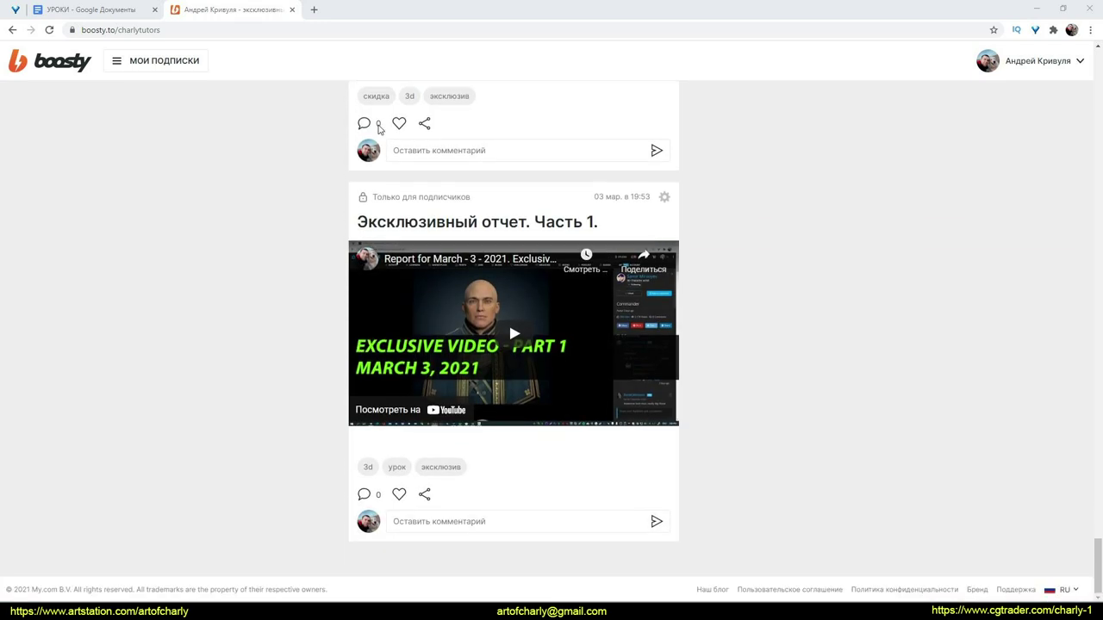
{"action": "scroll", "coordinate": [776, 432], "scroll_direction": "up", "scroll_amount": 20}
{"action": "scroll", "coordinate": [775, 432], "scroll_direction": "up", "scroll_amount": 15}
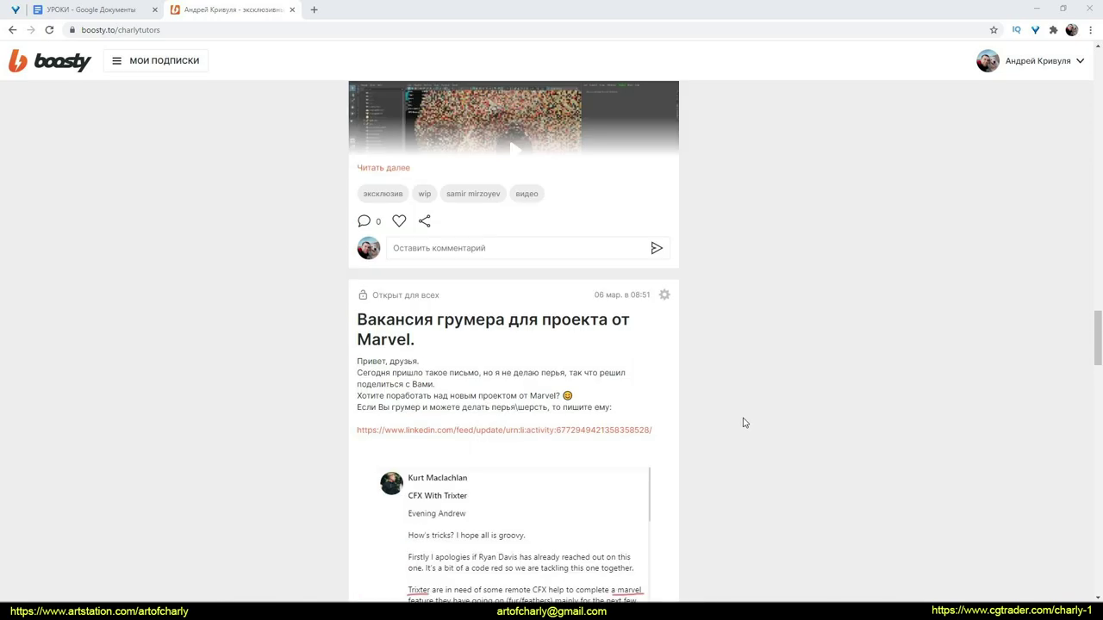
{"action": "scroll", "coordinate": [502, 455], "scroll_direction": "up", "scroll_amount": 2}
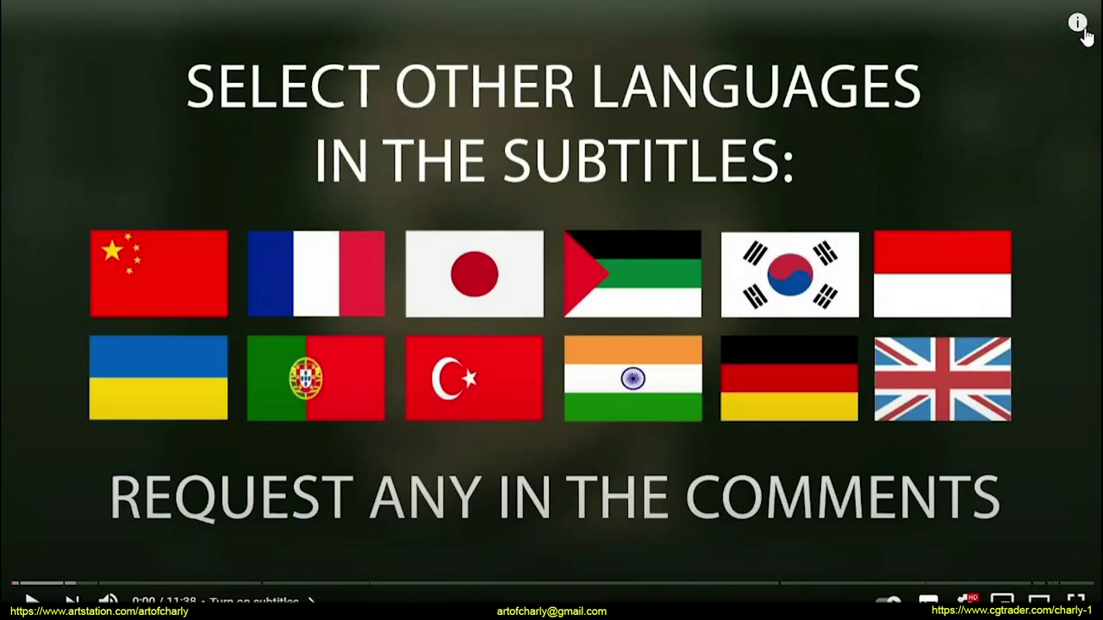
Open the info card of the YouTube video that lists the subtitle languages
{"action": "left_click", "coordinate": [1079, 26]}
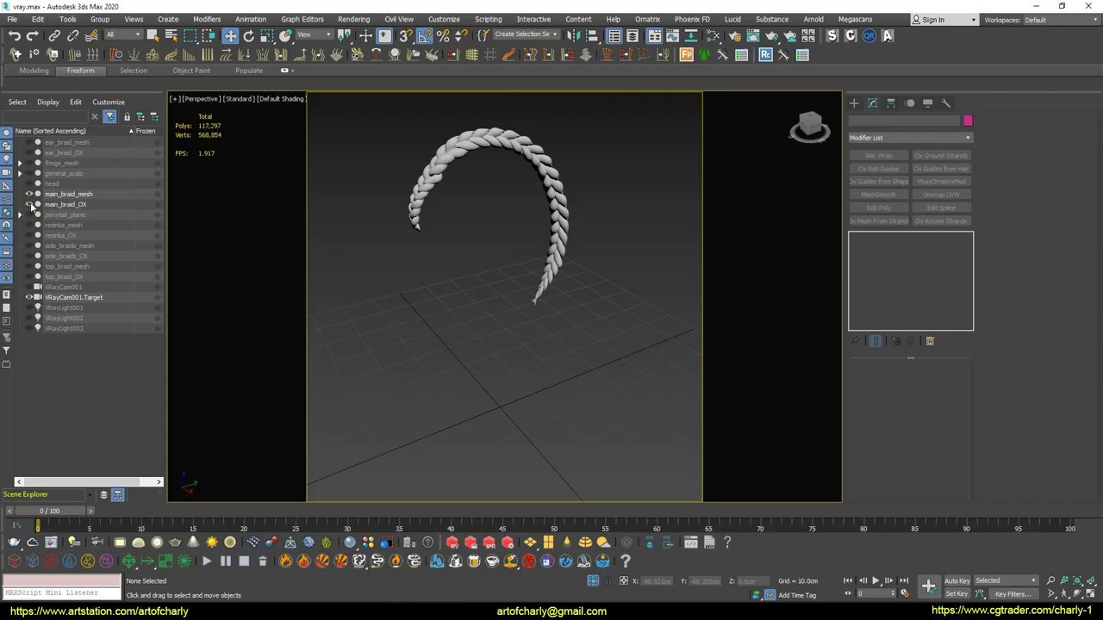
In 3ds Max, hide main_braid_mesh and select the main_braid_OX hair object
{"action": "left_click", "coordinate": [29, 194]}
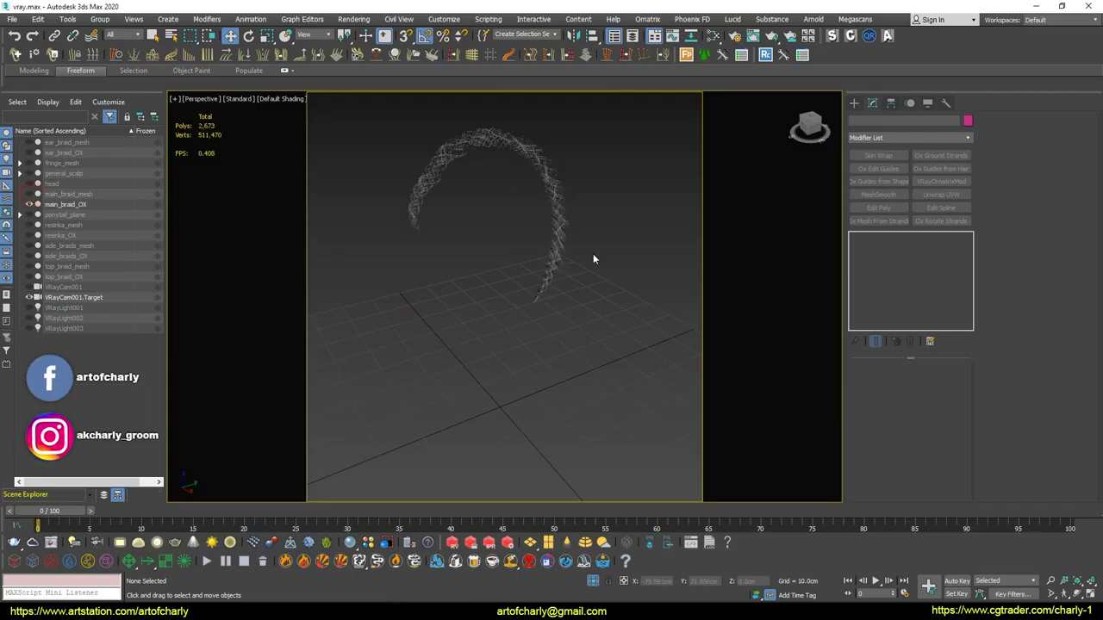
{"action": "middle_click_drag", "start_coordinate": [593, 253], "coordinate": [578, 248], "text": "alt"}
{"action": "left_click", "coordinate": [575, 248]}
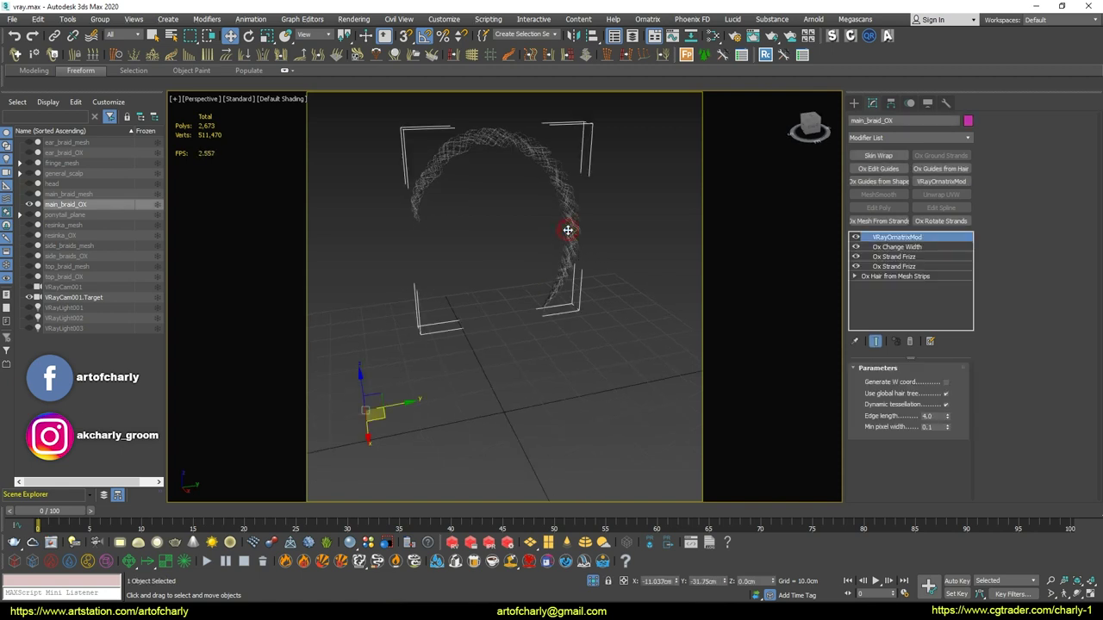
Disable main_braid_OX's VRayOrnatrixMod, Ox Change Width and both Ox Strand Frizz modifiers, and mark main_braid_mesh and Add in Ox Hair from Mesh Strips
{"action": "left_click", "coordinate": [855, 237]}
{"action": "left_click", "coordinate": [856, 247]}
{"action": "left_click", "coordinate": [855, 256]}
{"action": "left_click", "coordinate": [855, 267]}
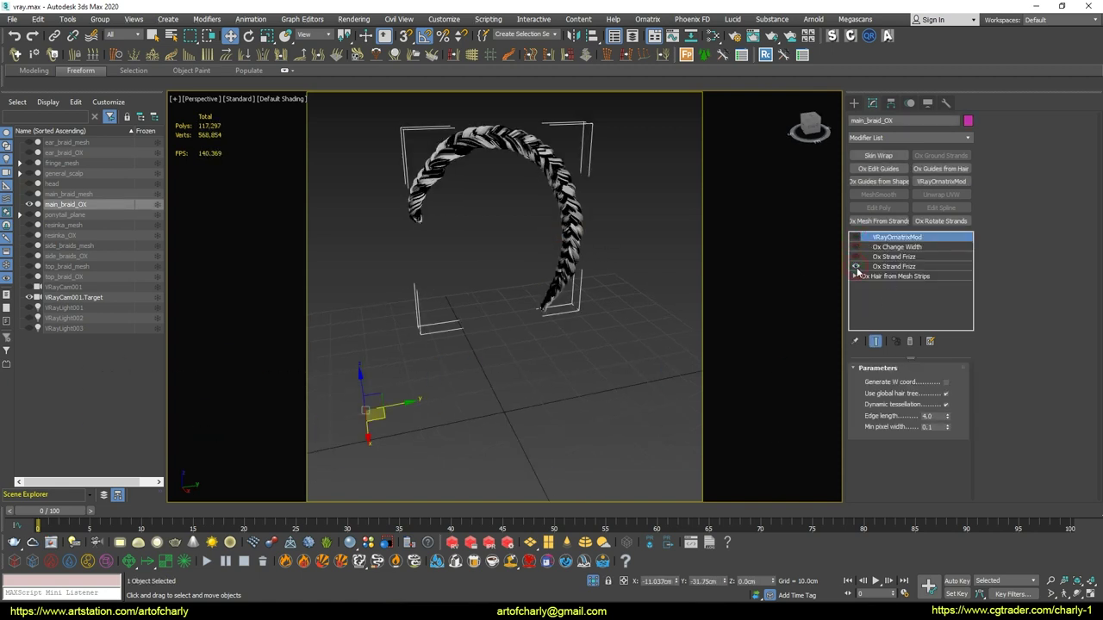
{"action": "left_click", "coordinate": [856, 266]}
{"action": "left_click", "coordinate": [905, 277]}
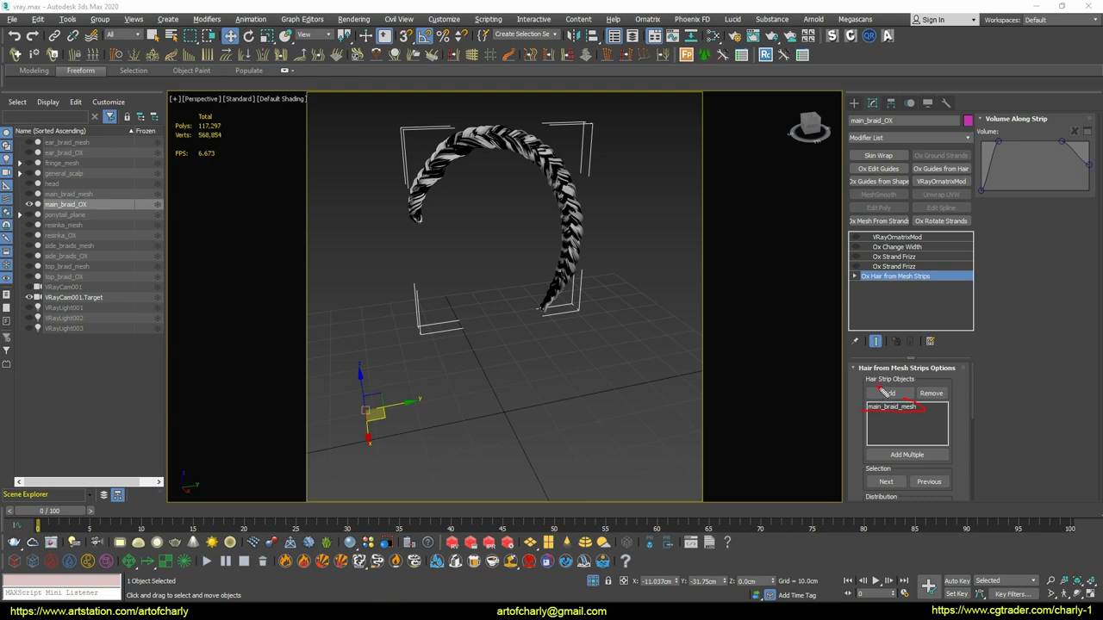
{"action": "left_click_drag", "start_coordinate": [885, 392], "coordinate": [869, 390]}
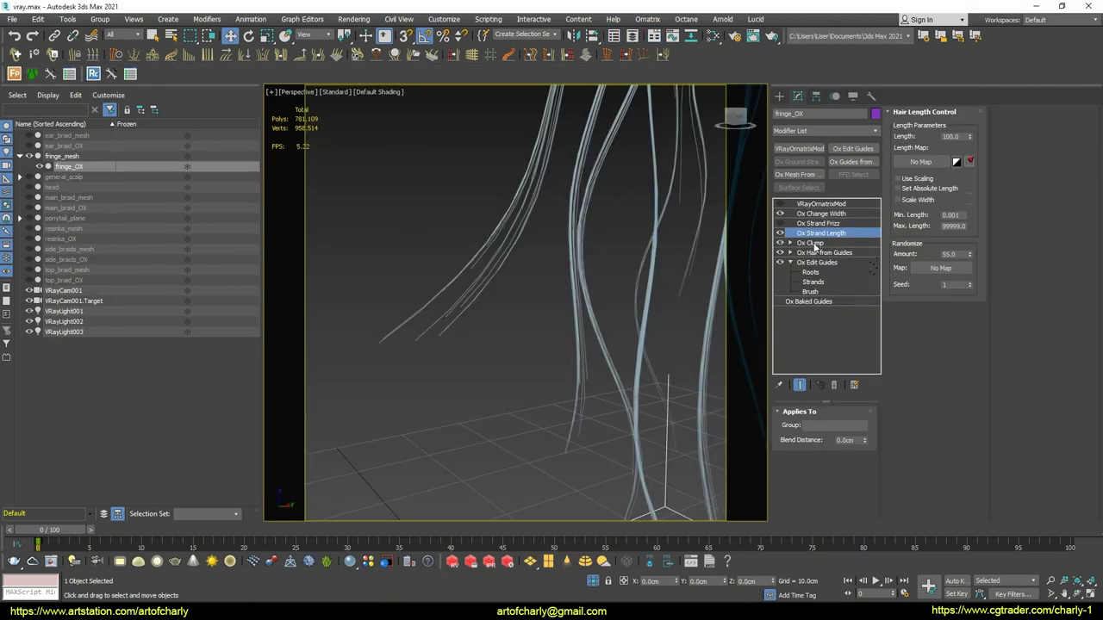
Toggle fringe_OX's Ox Strand Length modifier off and on to compare its effect on the strands
{"action": "left_click", "coordinate": [781, 233]}
{"action": "left_click", "coordinate": [780, 234]}
{"action": "scroll", "coordinate": [575, 239], "scroll_direction": "down", "scroll_amount": 4}
{"action": "middle_click_drag", "start_coordinate": [615, 212], "coordinate": [644, 258]}
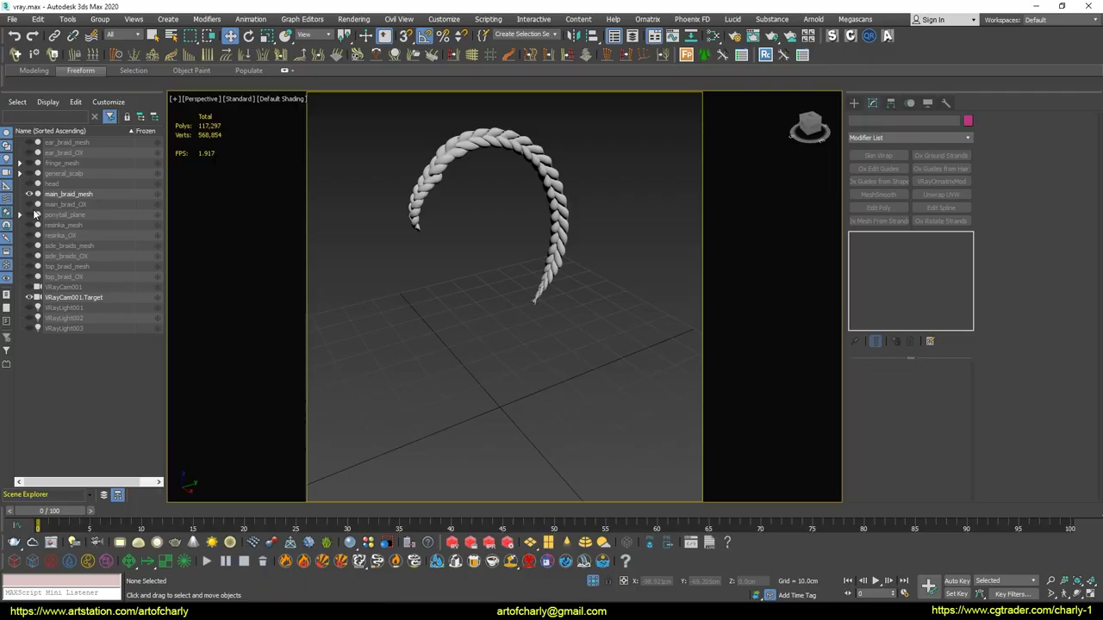
Show main_braid_OX in place of main_braid_mesh and select the braid's hair in the viewport
{"action": "left_click", "coordinate": [30, 204]}
{"action": "left_click", "coordinate": [28, 193]}
{"action": "left_click", "coordinate": [566, 230]}
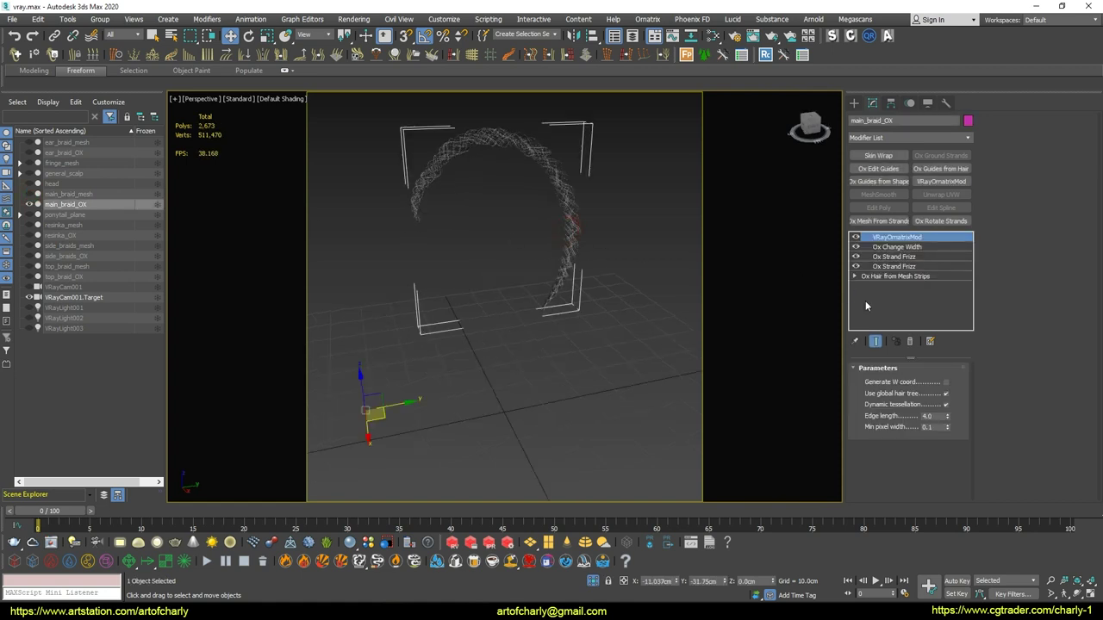
Disable the four modifiers above Ox Hair from Mesh Strips on main_braid_OX and display that base modifier's options
{"action": "left_click", "coordinate": [856, 238]}
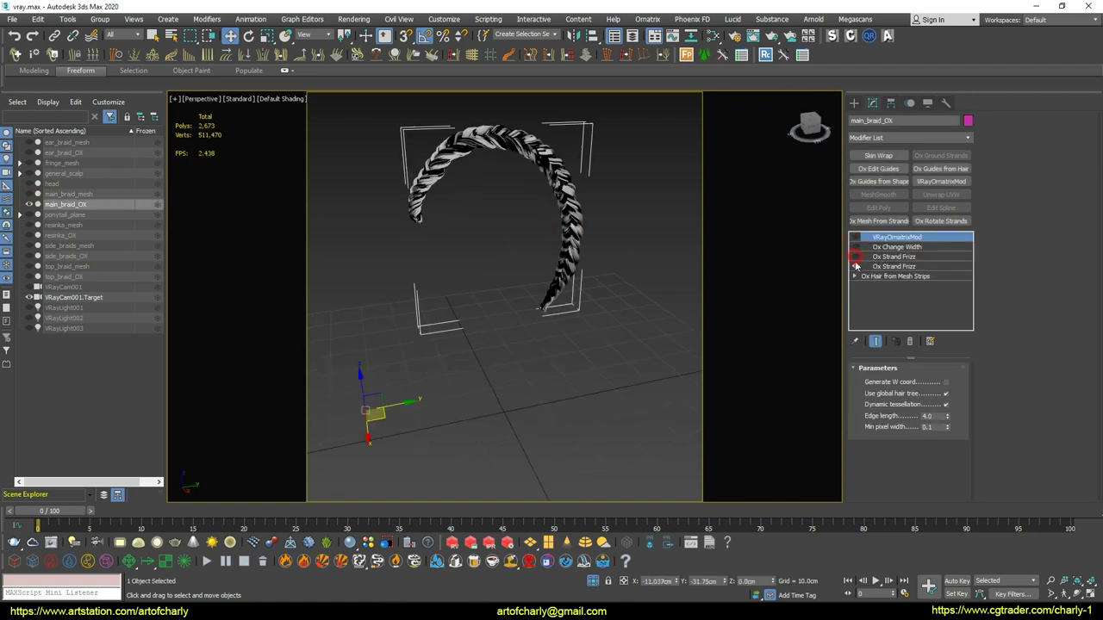
{"action": "left_click", "coordinate": [897, 277]}
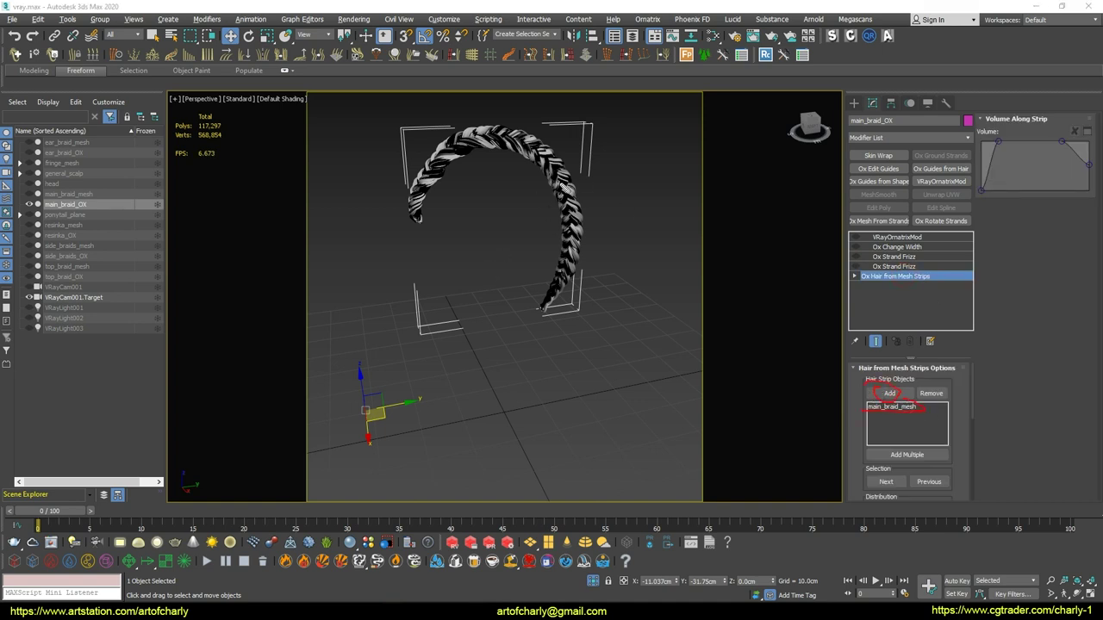
{"action": "key", "text": "Escape"}
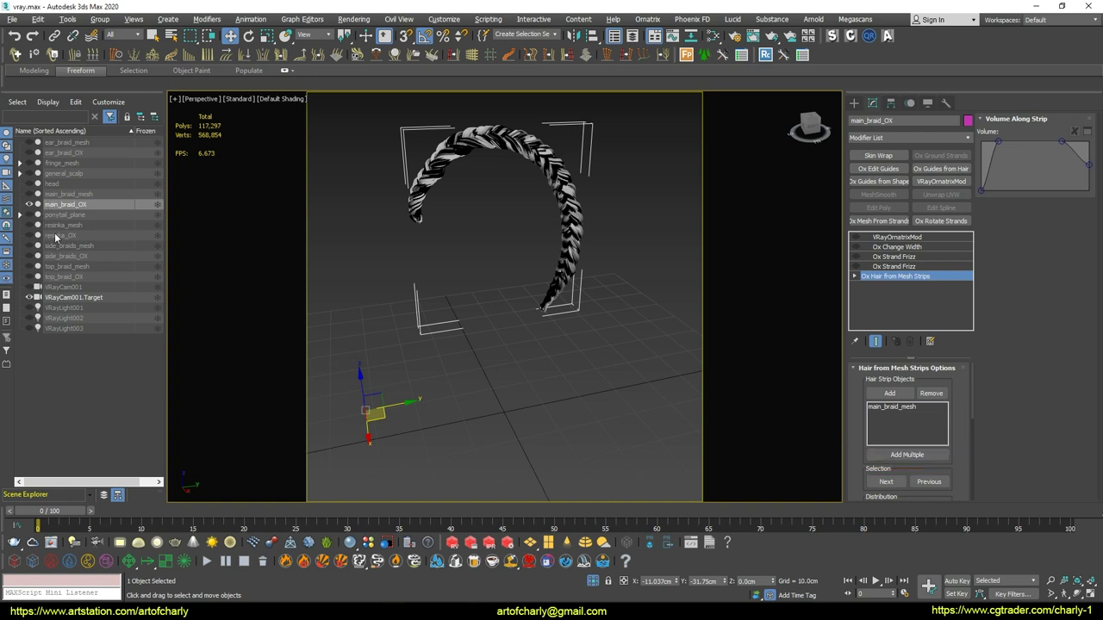
Show side_braids_OX temporarily to check its Ox Hair from Mesh Strips source object, and return to main_braid_OX's base modifier
{"action": "left_click", "coordinate": [29, 256]}
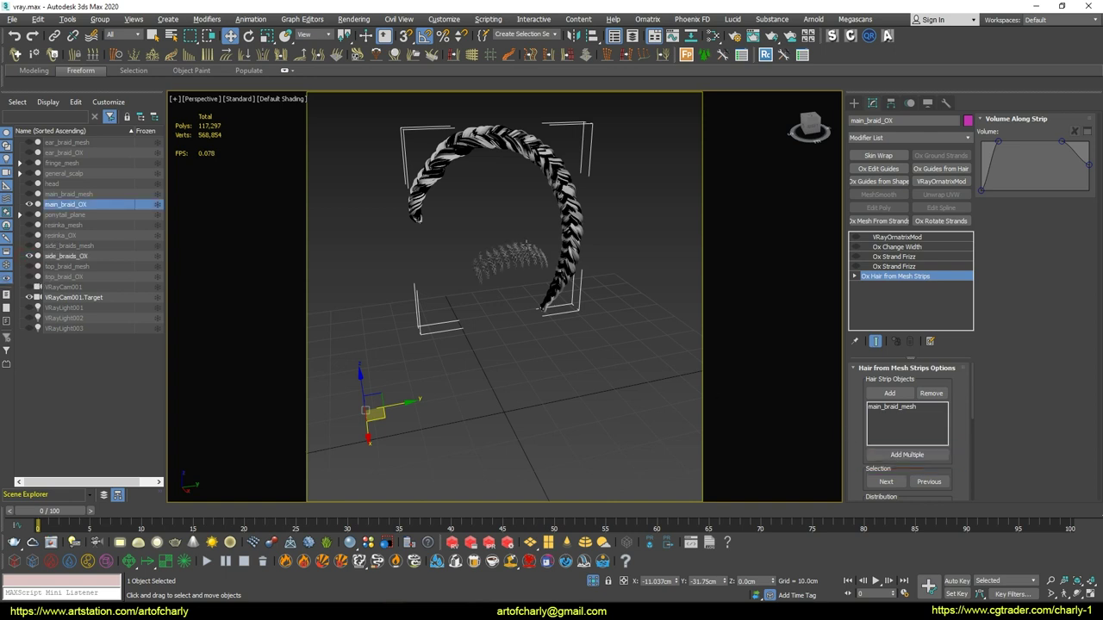
{"action": "left_click", "coordinate": [508, 260]}
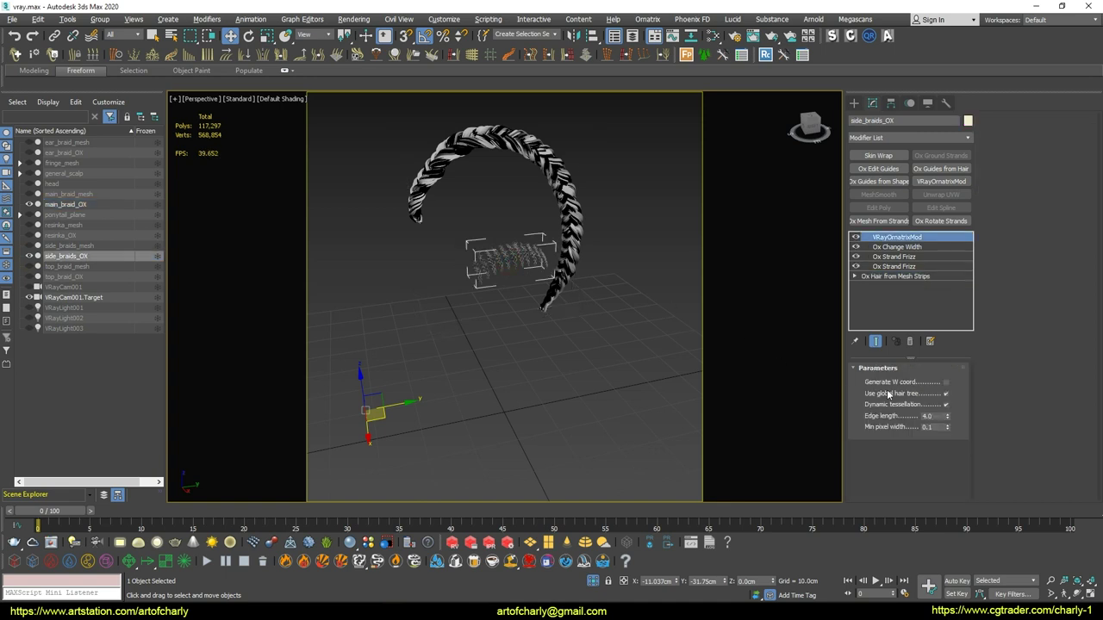
{"action": "left_click", "coordinate": [894, 277]}
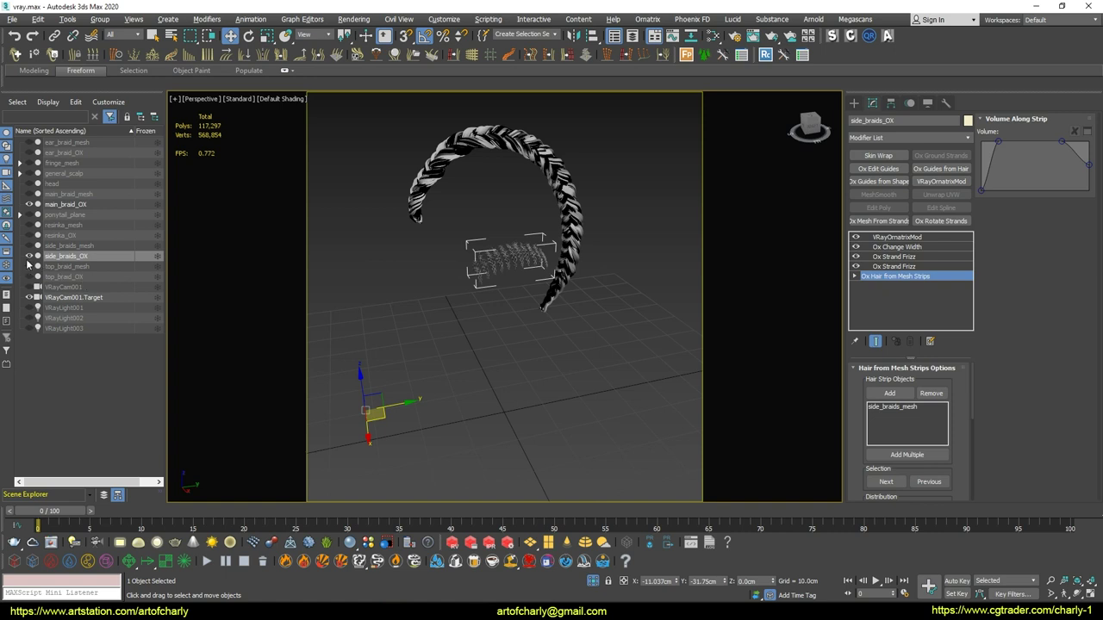
{"action": "left_click", "coordinate": [583, 247]}
{"action": "left_click", "coordinate": [896, 276]}
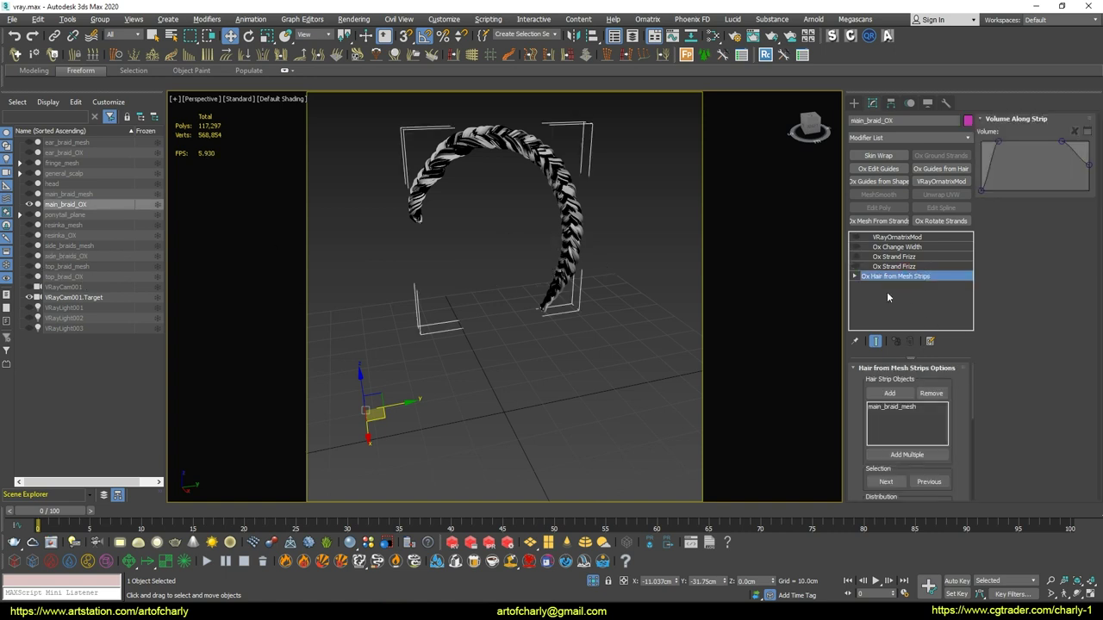
Examine main_braid_OX's Hairs Per Strip setting and the Width and Amount Curve settings of its Ox Change Width modifier
{"action": "scroll", "coordinate": [855, 450], "scroll_direction": "down", "scroll_amount": 10}
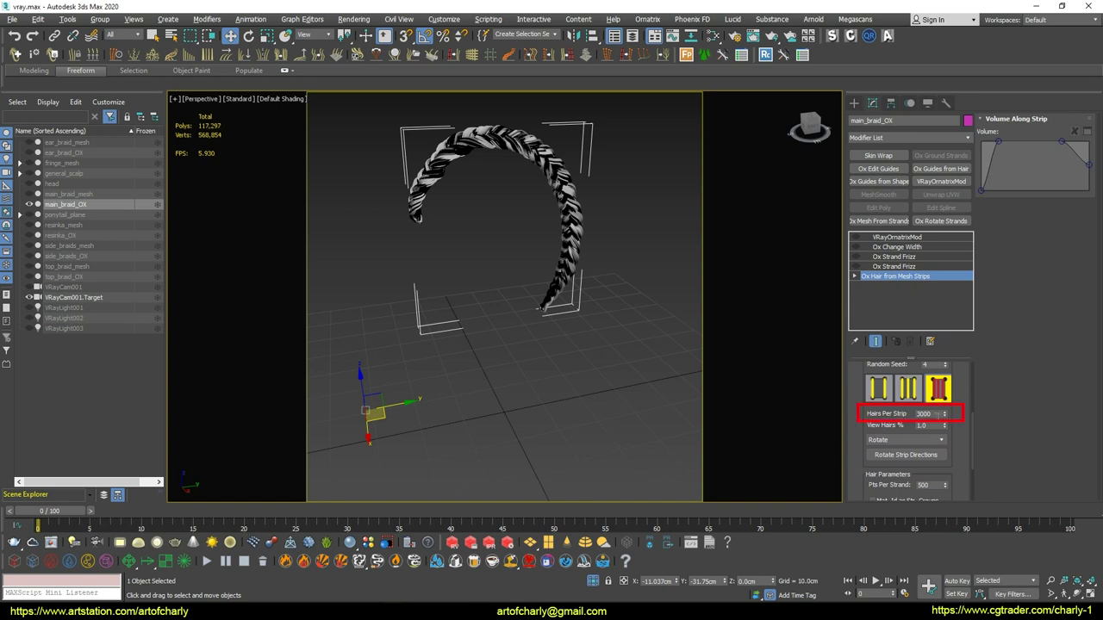
{"action": "double_click", "coordinate": [932, 414]}
{"action": "left_click", "coordinate": [911, 248]}
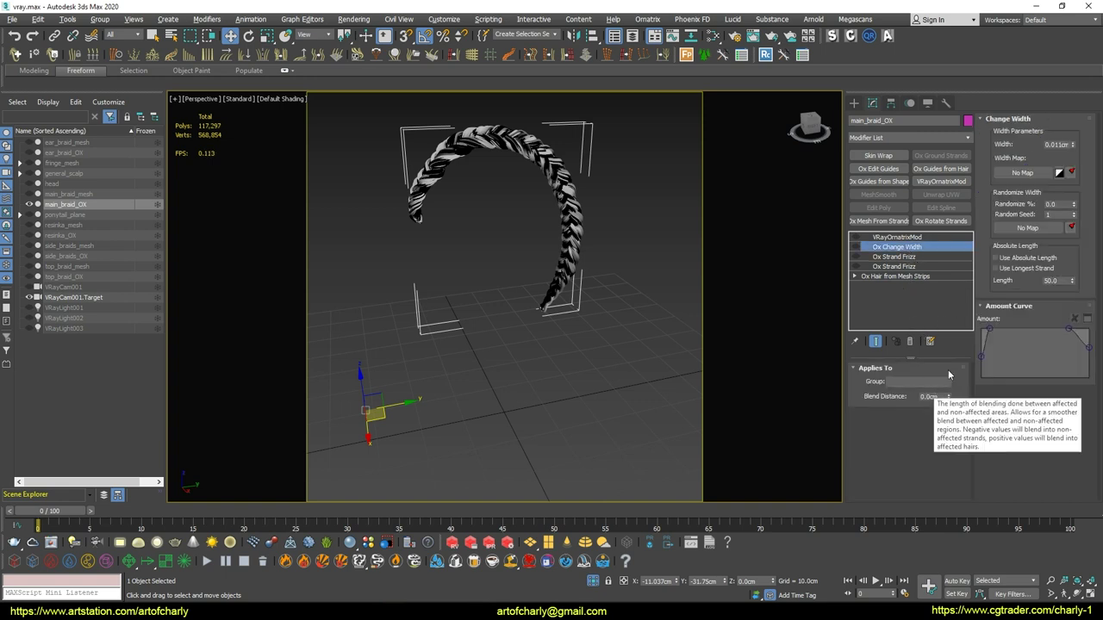
{"action": "double_click", "coordinate": [1056, 145]}
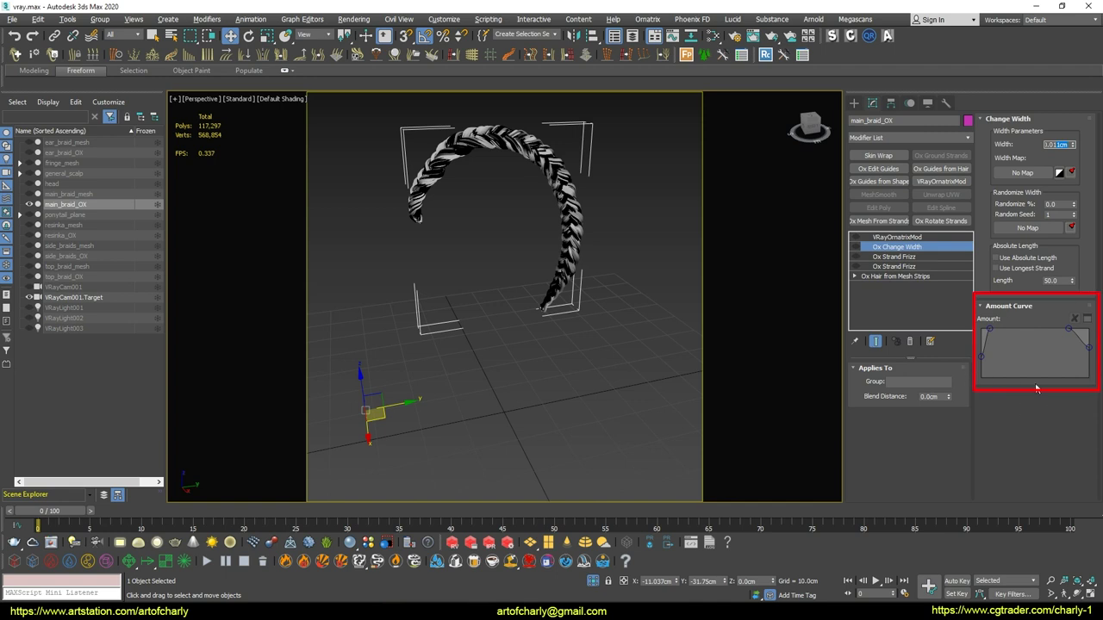
Set View Hairs % to 100 in main_braid_OX's Ox Hair from Mesh Strips and enable the Ox Change Width modifier
{"action": "left_click", "coordinate": [896, 276]}
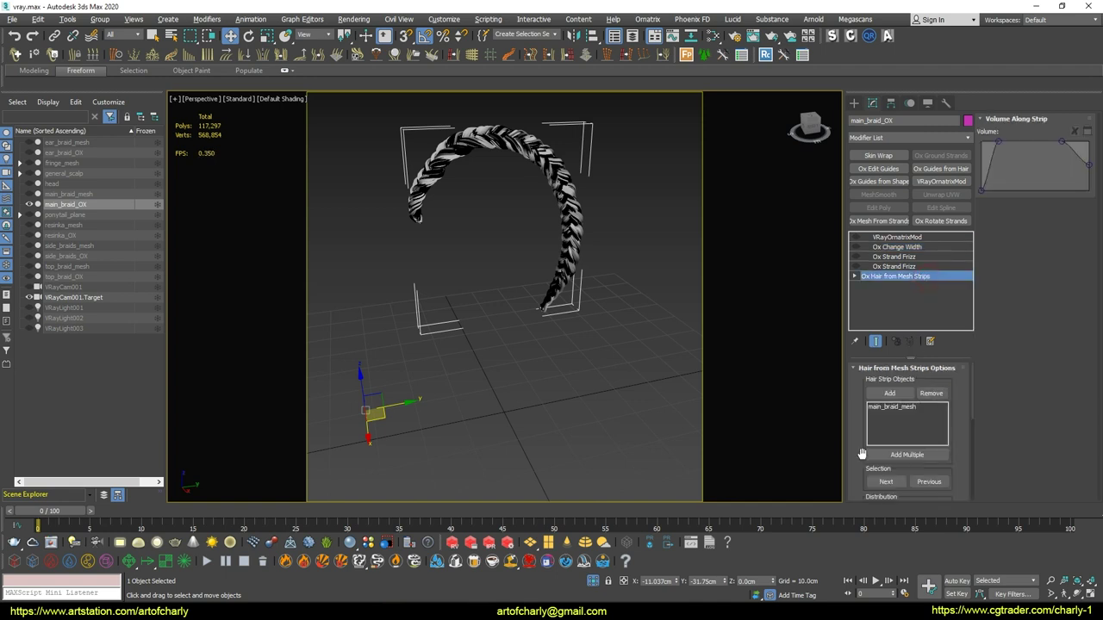
{"action": "scroll", "coordinate": [861, 454], "scroll_direction": "down", "scroll_amount": 4}
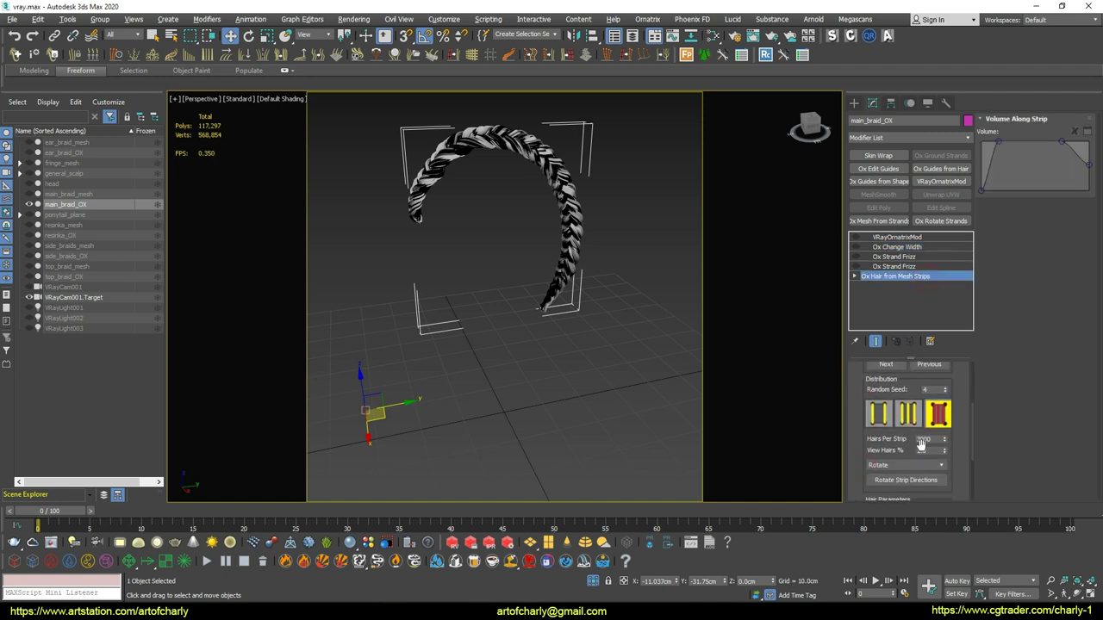
{"action": "left_click", "coordinate": [924, 451]}
{"action": "left_click", "coordinate": [856, 246]}
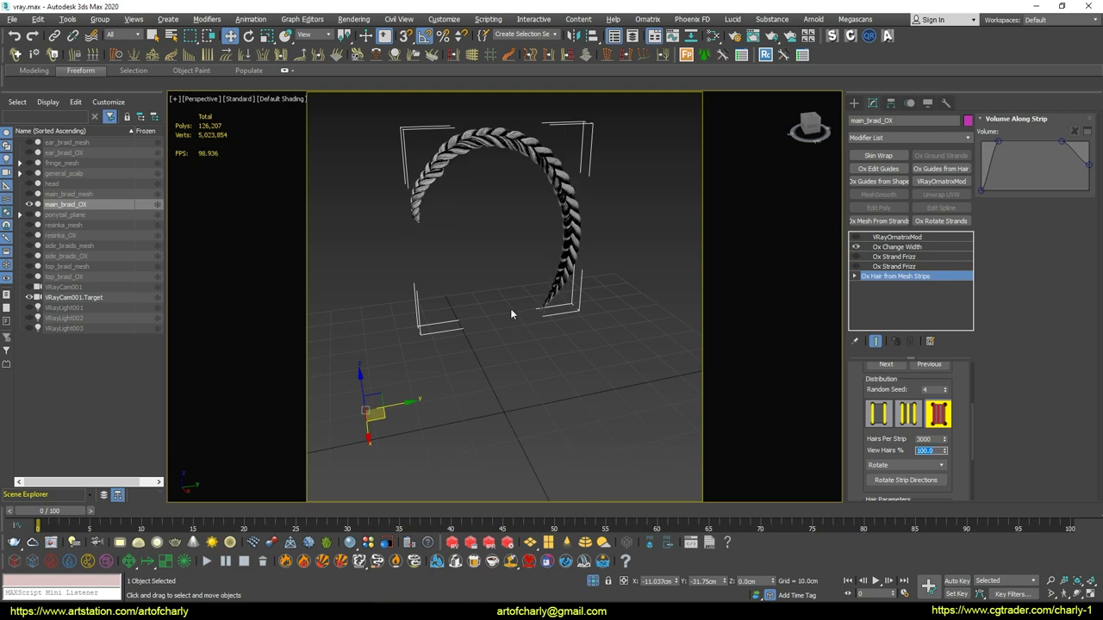
Set the braid's View Hairs % to 10 and display the Hair Parameters settings below the random distribution option
{"action": "middle_click_drag", "start_coordinate": [525, 308], "coordinate": [584, 400], "text": "alt"}
{"action": "scroll", "coordinate": [555, 321], "scroll_direction": "up", "scroll_amount": 3}
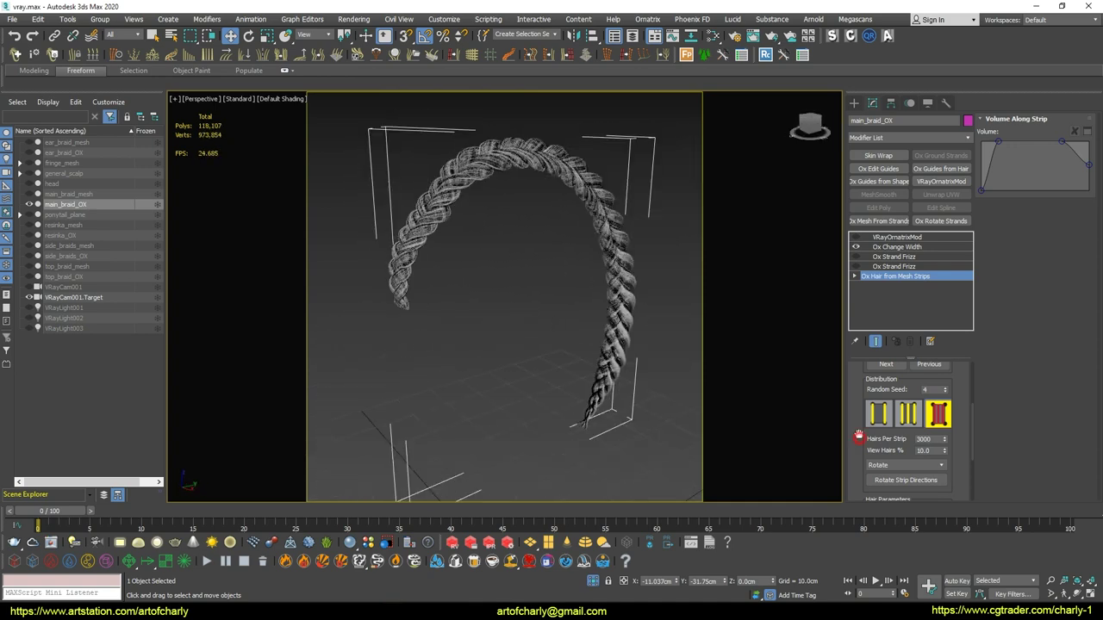
{"action": "mouse_move", "coordinate": [858, 437]}
{"action": "left_mouse_down"}
{"action": "mouse_move", "coordinate": [858, 369]}
{"action": "mouse_move", "coordinate": [855, 444]}
{"action": "left_mouse_up"}
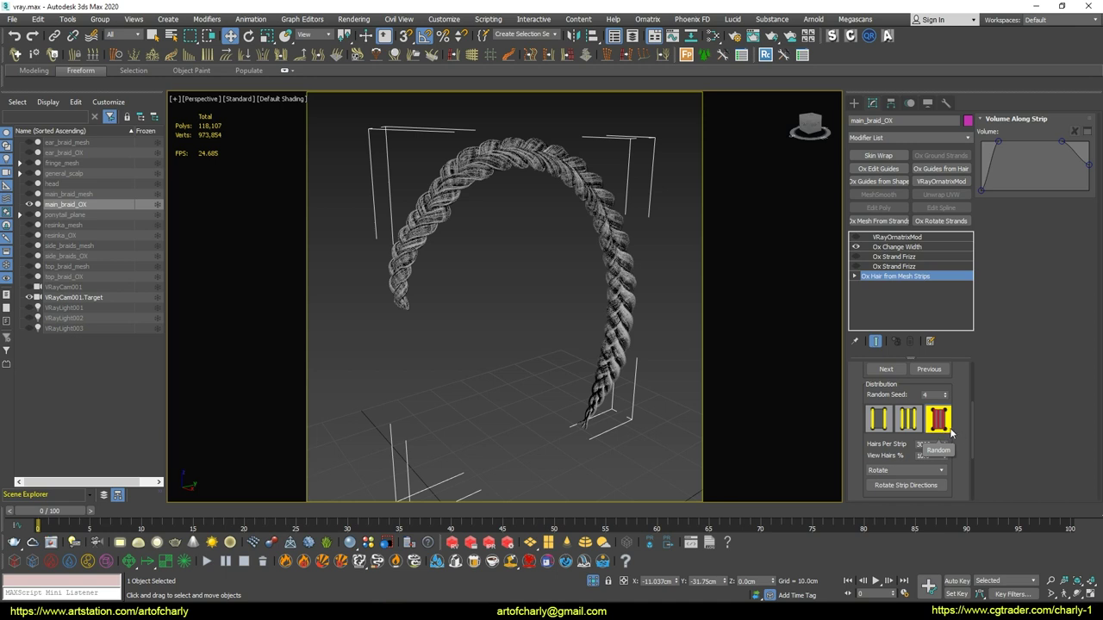
{"action": "left_click_drag", "start_coordinate": [857, 455], "coordinate": [857, 361]}
{"action": "left_click_drag", "start_coordinate": [856, 432], "coordinate": [856, 420]}
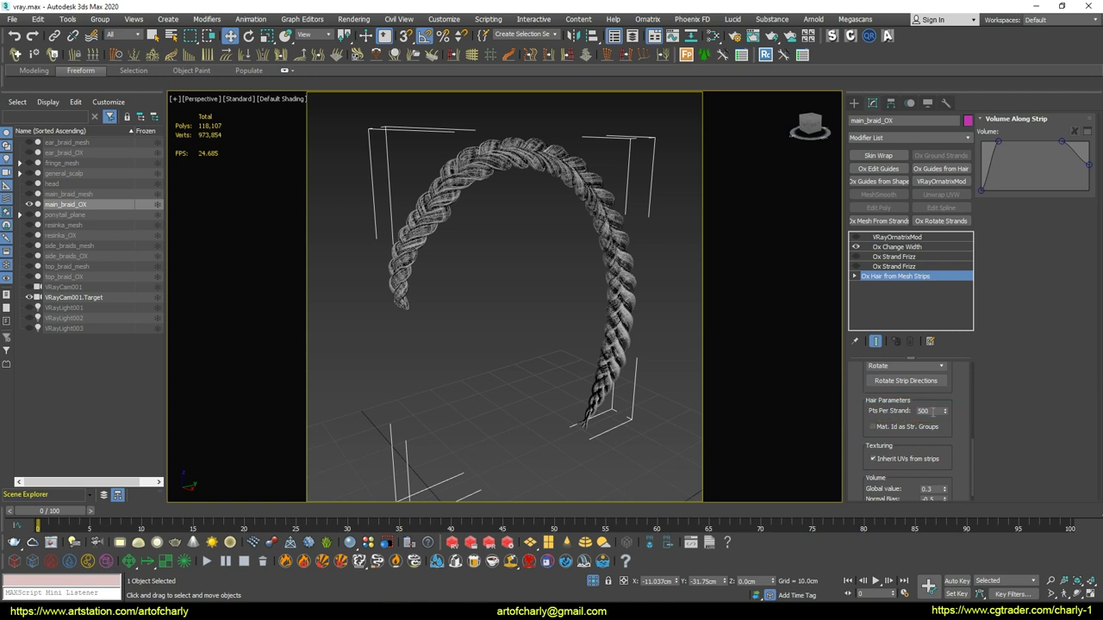
Inspect the main_braid_mesh surface for comparison, and show main_braid_OX in its place again
{"action": "double_click", "coordinate": [933, 411]}
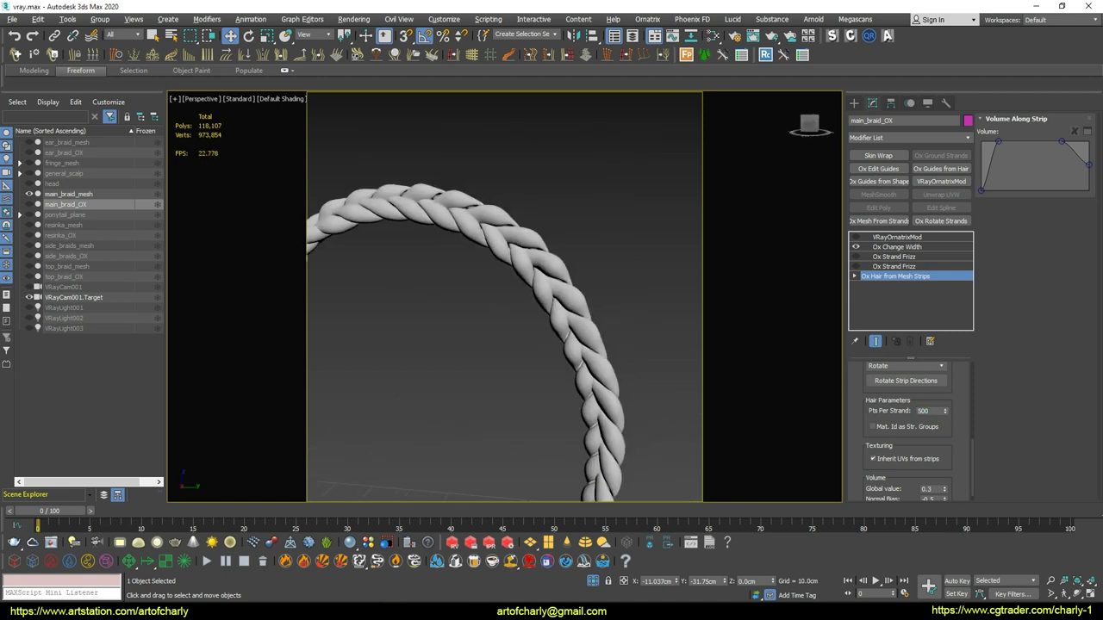
{"action": "mouse_move", "coordinate": [504, 298]}
{"action": "middle_mouse_down", "text": "alt"}
{"action": "mouse_move", "coordinate": [517, 285]}
{"action": "mouse_move", "coordinate": [509, 259]}
{"action": "mouse_move", "coordinate": [504, 293]}
{"action": "mouse_move", "coordinate": [438, 298]}
{"action": "middle_mouse_up", "text": "alt"}
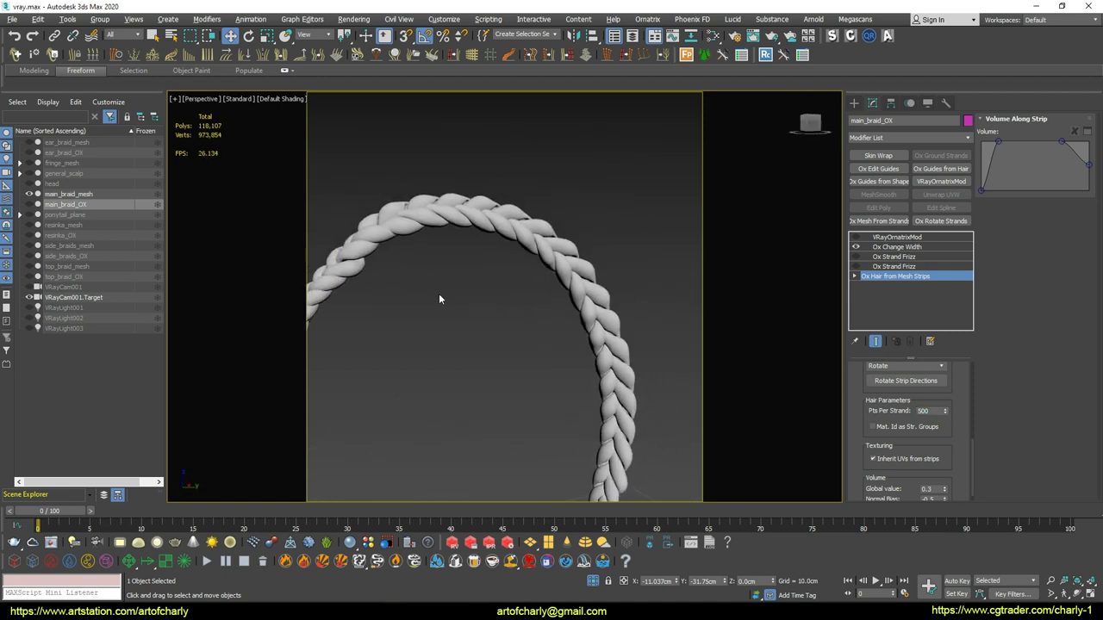
{"action": "left_click", "coordinate": [30, 205]}
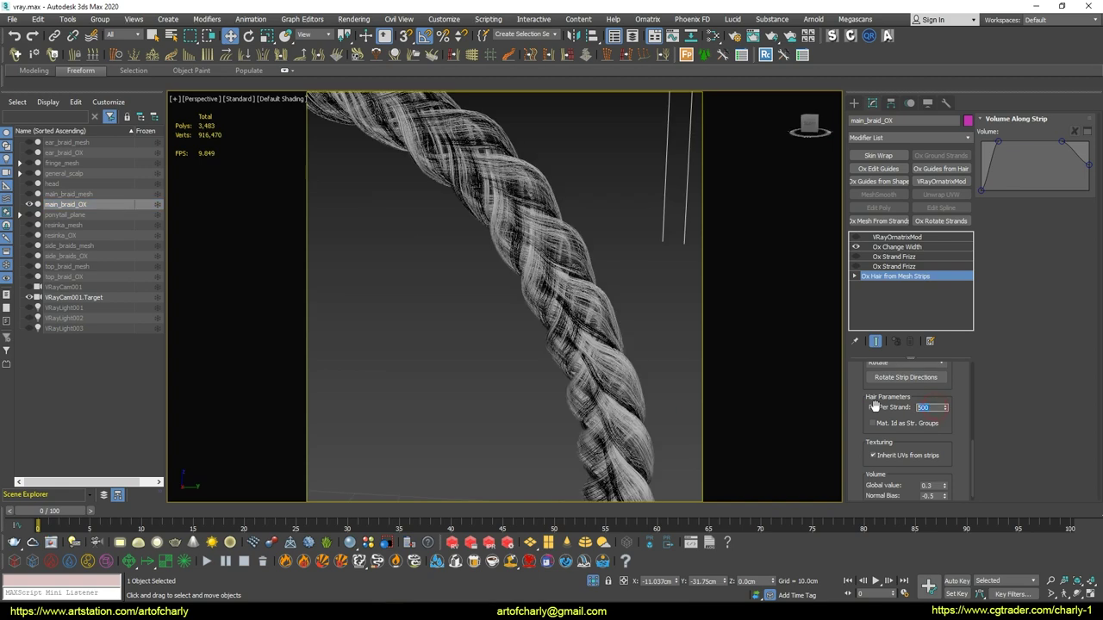
Set Pts Per Strand to 100 for the main braid's hair and inspect the strands from another angle
{"action": "type", "text": "100"}
{"action": "key", "text": "Return"}
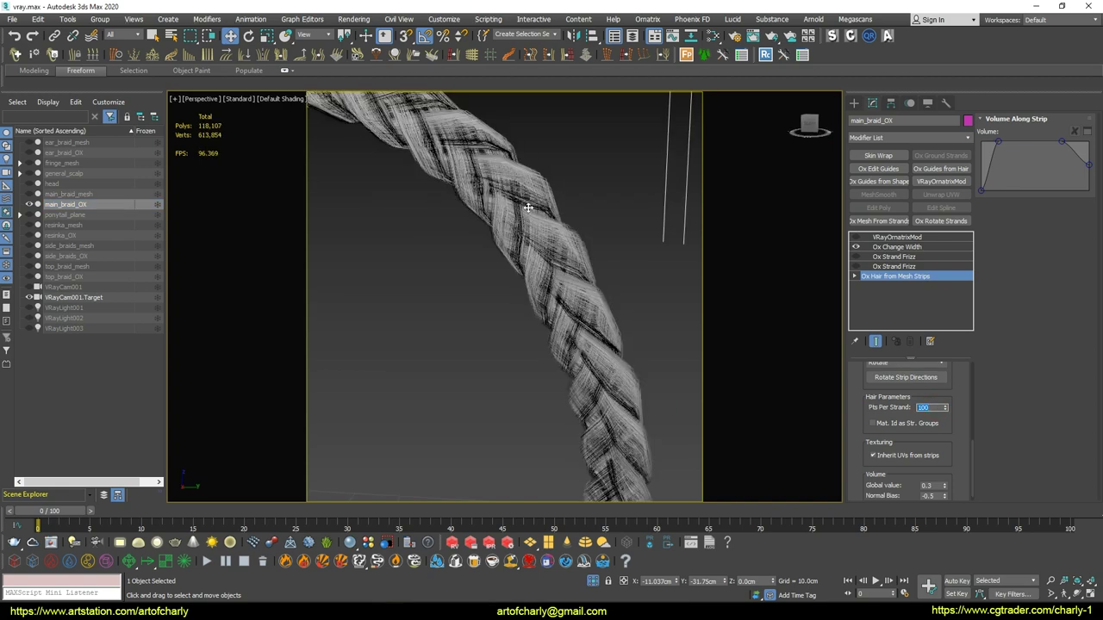
{"action": "middle_click_drag", "start_coordinate": [558, 259], "coordinate": [715, 259], "text": "alt"}
Set Pts Per Strand to 20 for the main braid's hair and inspect the coarser shape along the braid
{"action": "left_click_drag", "start_coordinate": [936, 408], "coordinate": [874, 402]}
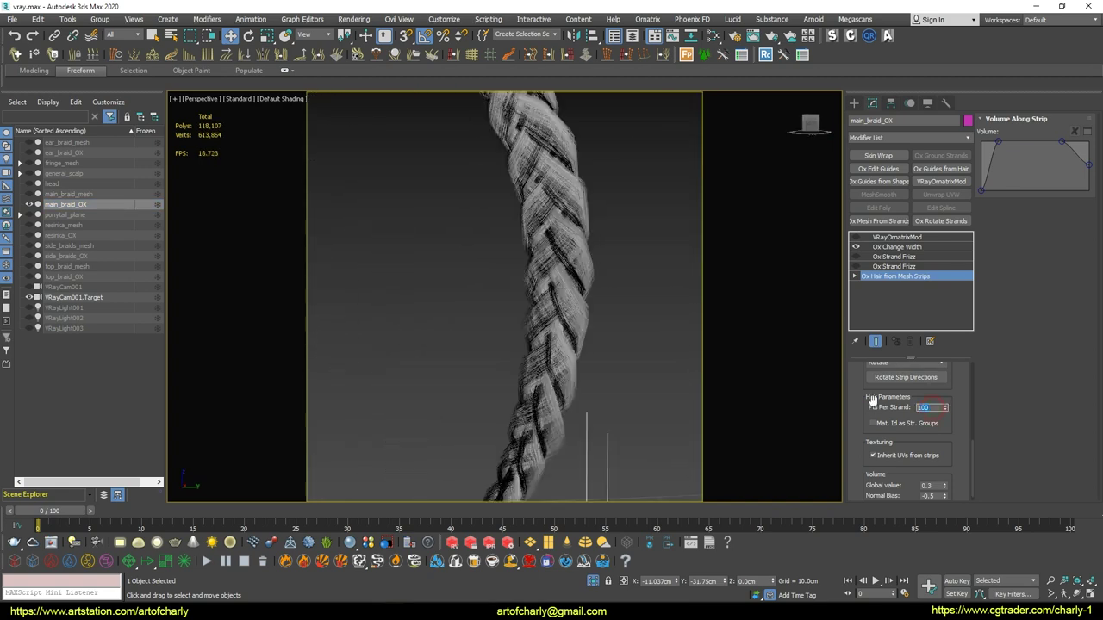
{"action": "type", "text": "20"}
{"action": "key", "text": "Return"}
{"action": "middle_click_drag", "start_coordinate": [577, 270], "coordinate": [517, 292], "text": "alt"}
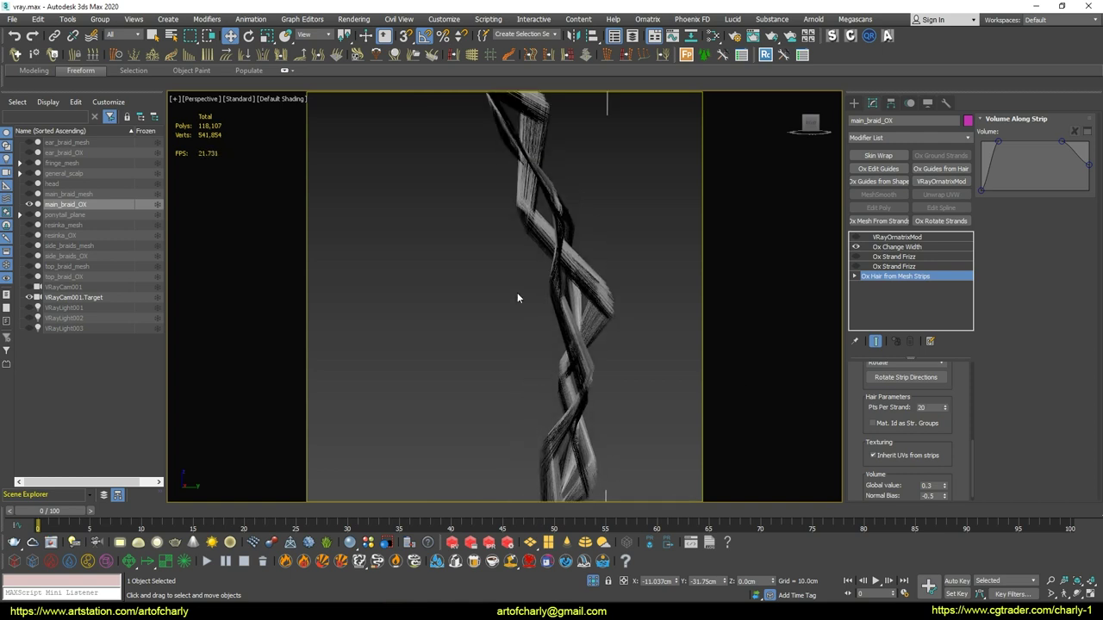
{"action": "scroll", "coordinate": [517, 292], "scroll_direction": "down", "scroll_amount": 5}
{"action": "scroll", "coordinate": [517, 297], "scroll_direction": "up", "scroll_amount": 3}
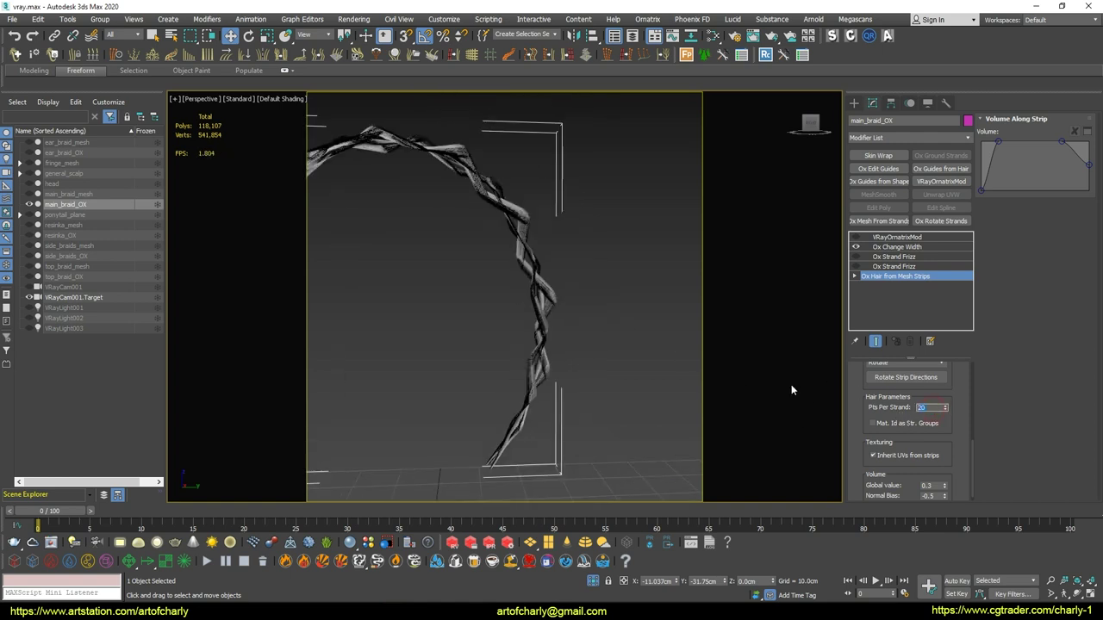
Restore Pts Per Strand to 500 on the main braid and inspect the smooth strands up close
{"action": "key", "text": "Return"}
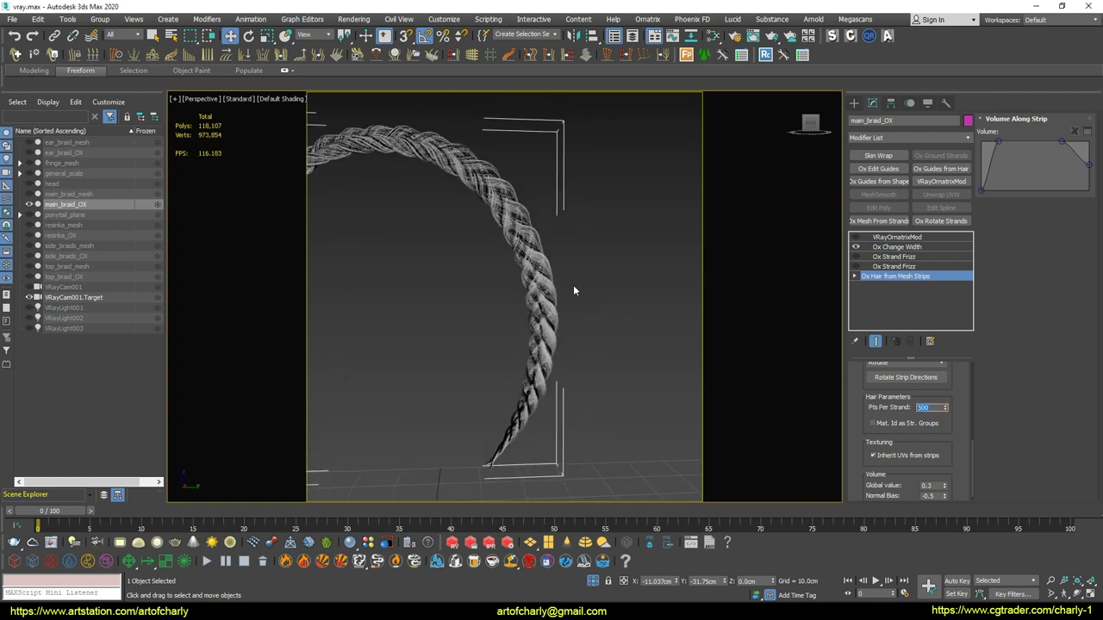
{"action": "scroll", "coordinate": [500, 259], "scroll_direction": "up", "scroll_amount": 5}
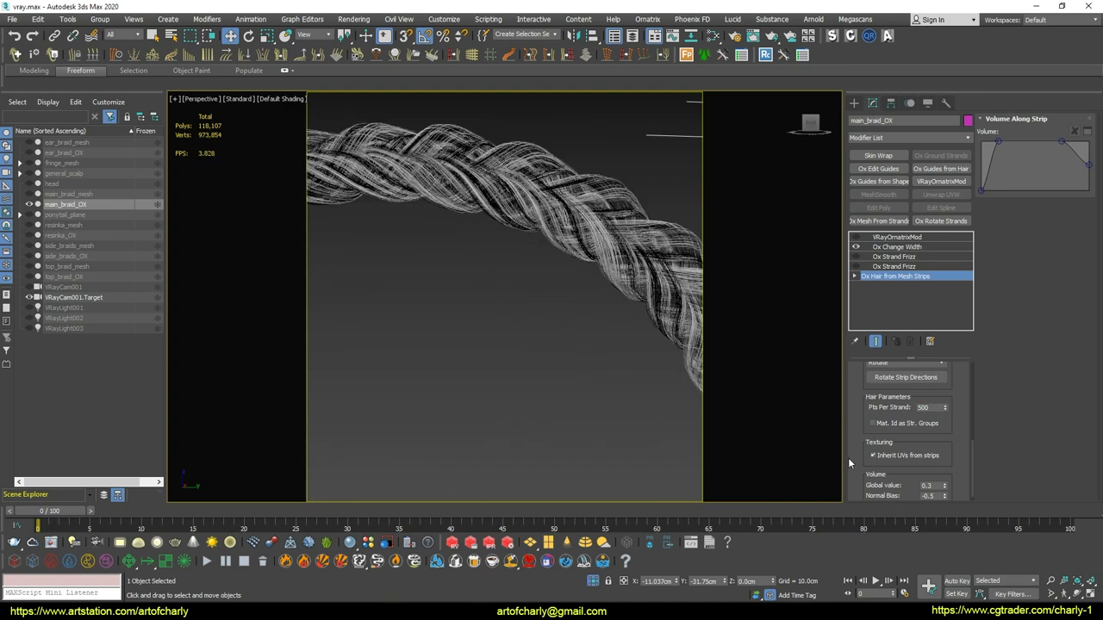
Set the Volume group's Global value to 0.0 in main_braid_OX's Ox Hair from Mesh Strips
{"action": "scroll", "coordinate": [896, 465], "scroll_direction": "down", "scroll_amount": 1}
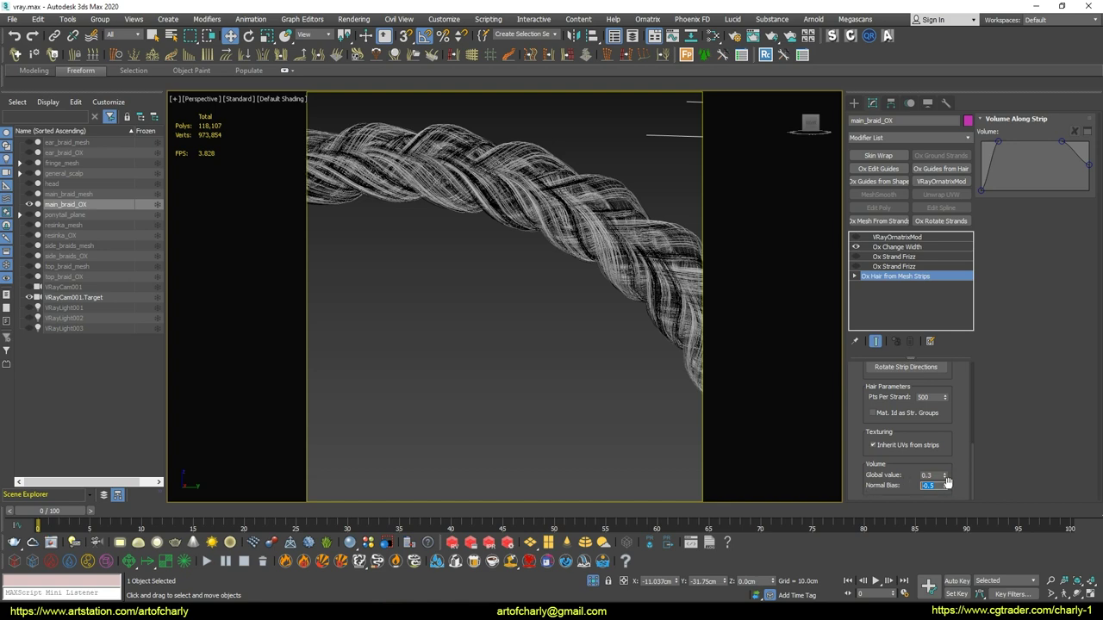
{"action": "mouse_move", "coordinate": [947, 484]}
{"action": "left_mouse_down"}
{"action": "mouse_move", "coordinate": [940, 461]}
{"action": "mouse_move", "coordinate": [950, 493]}
{"action": "left_mouse_up"}
{"action": "left_click_drag", "start_coordinate": [941, 434], "coordinate": [947, 521]}
{"action": "left_click", "coordinate": [931, 474]}
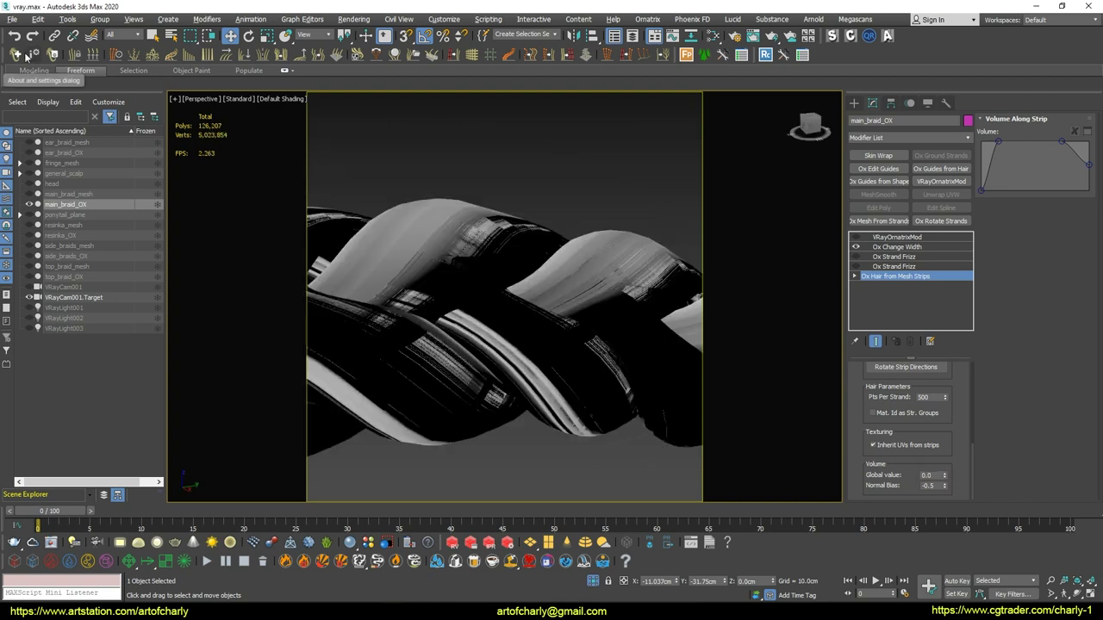
Turn Camera facing hair on in the Ornatrix Settings and apply the change
{"action": "left_click", "coordinate": [33, 54]}
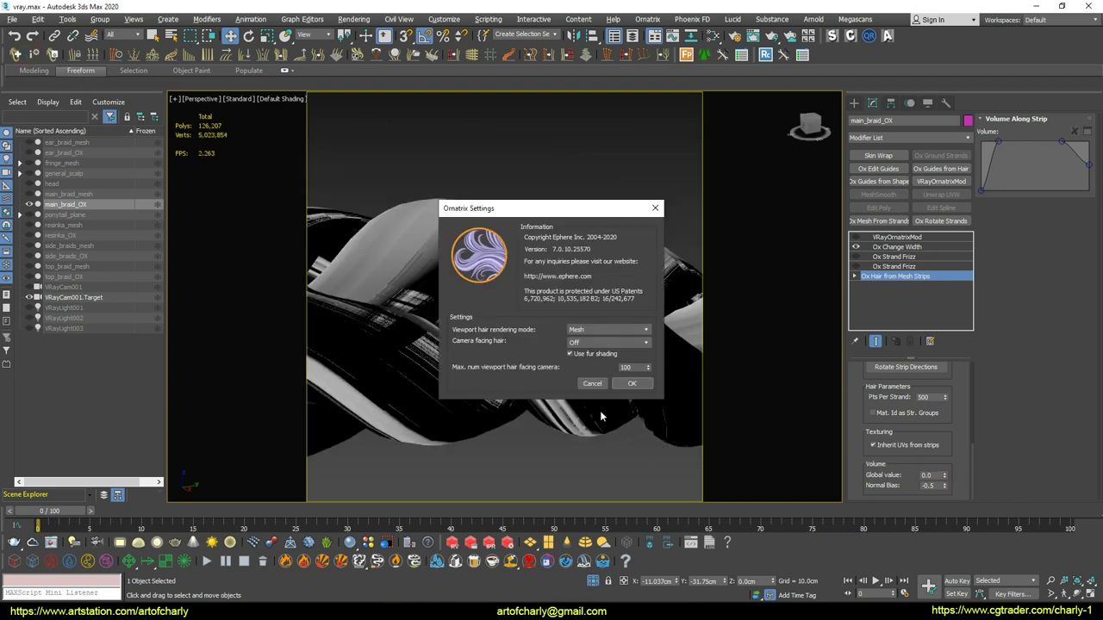
{"action": "left_click", "coordinate": [612, 343]}
{"action": "left_click", "coordinate": [598, 367]}
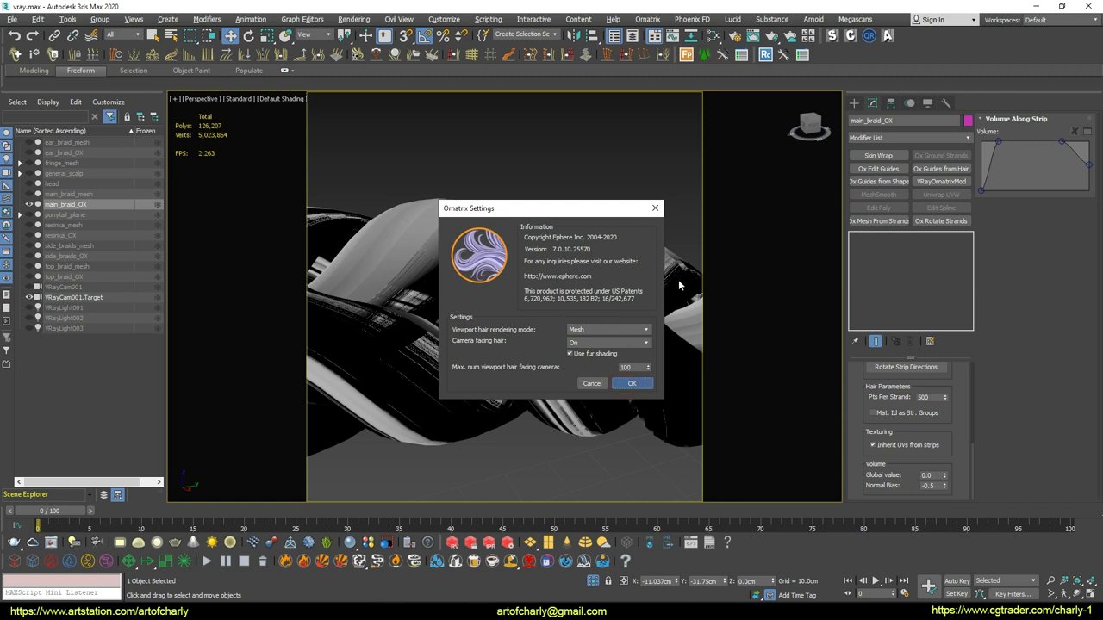
{"action": "left_click", "coordinate": [633, 383]}
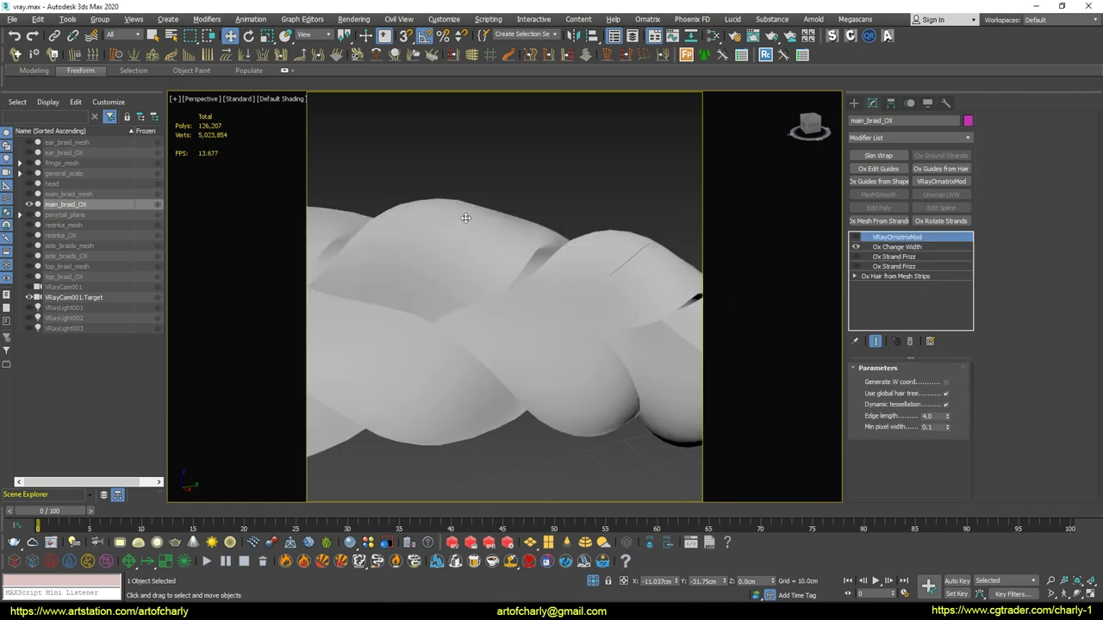
Set the Volume group's Global value to 0.5 in main_braid_OX's Ox Hair from Mesh Strips
{"action": "left_click", "coordinate": [900, 276]}
{"action": "left_click_drag", "start_coordinate": [851, 417], "coordinate": [857, 189]}
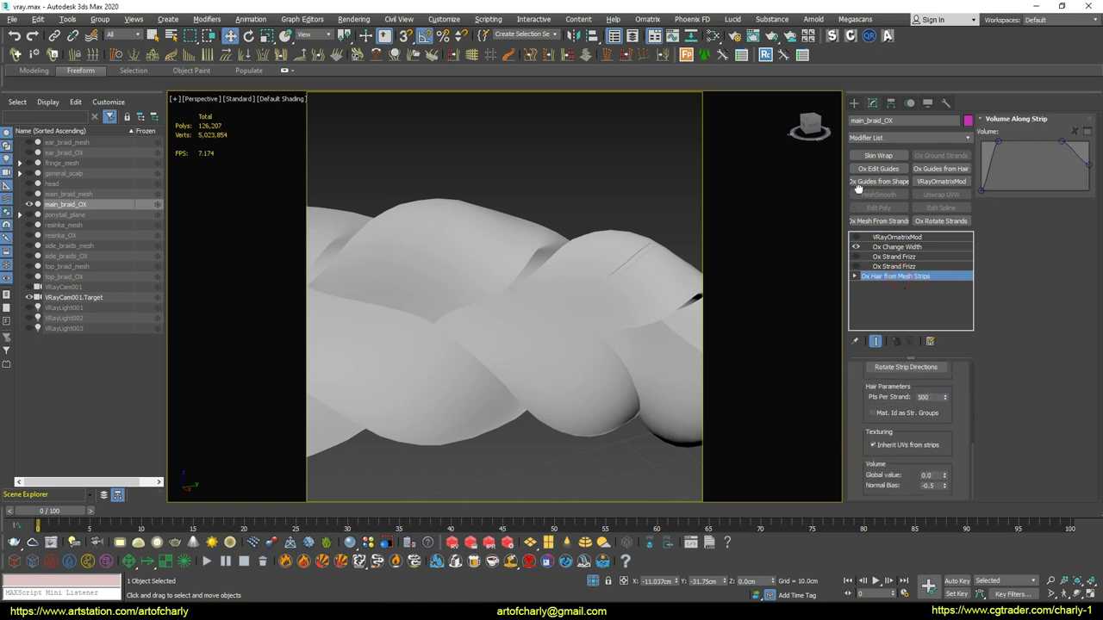
{"action": "left_click", "coordinate": [935, 474]}
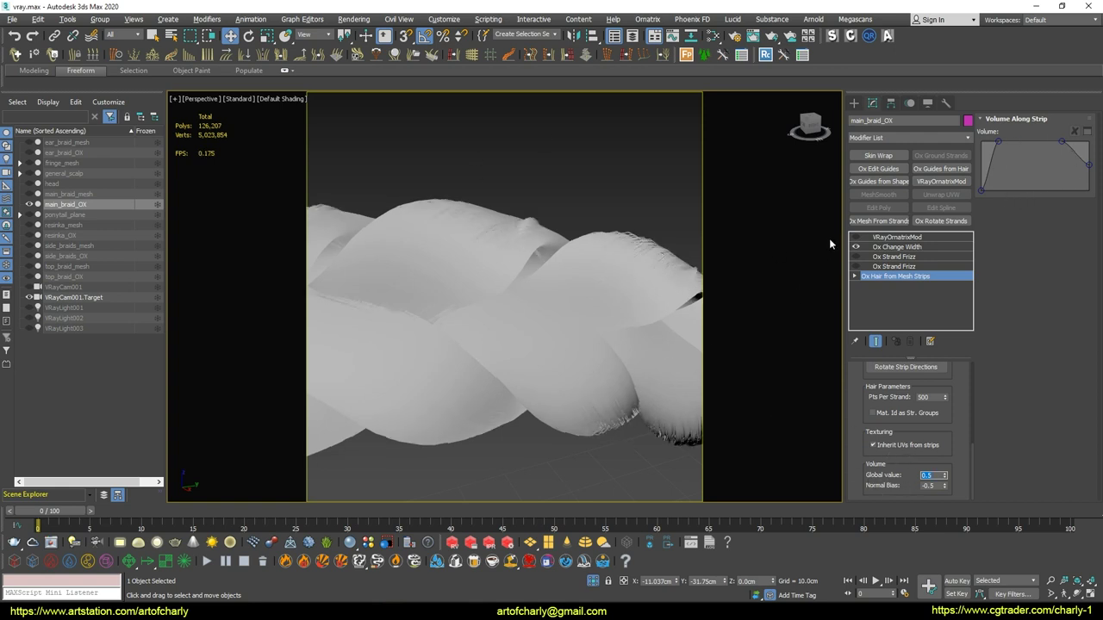
Try a Normal Bias of 0.0 on the braid's hair volume and set it back to -0.5
{"action": "right_click", "coordinate": [946, 485]}
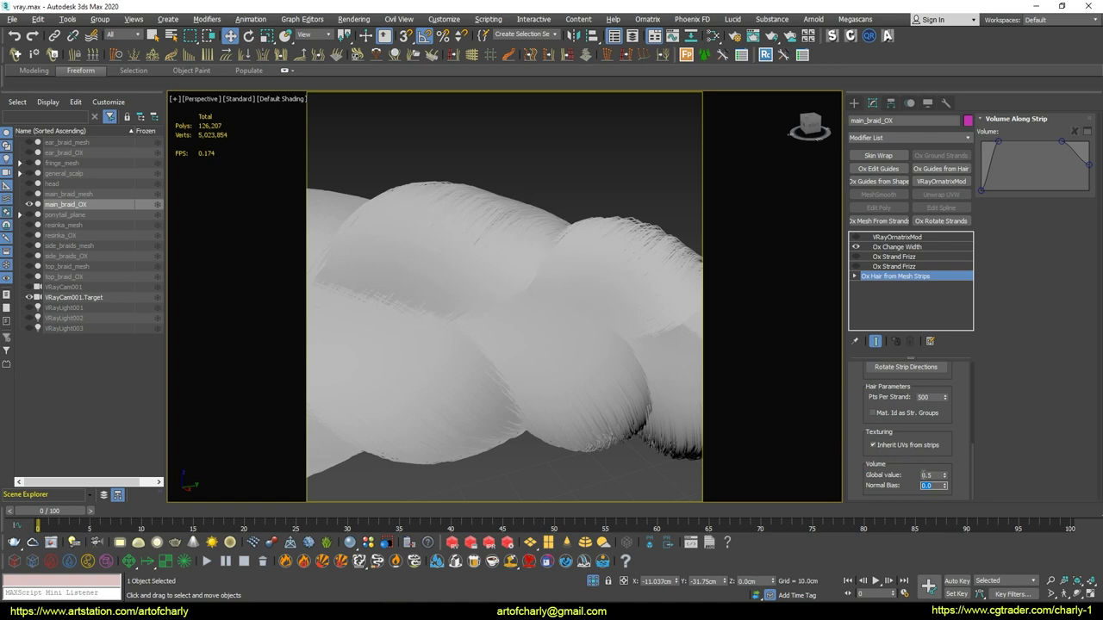
{"action": "type", "text": "-"}
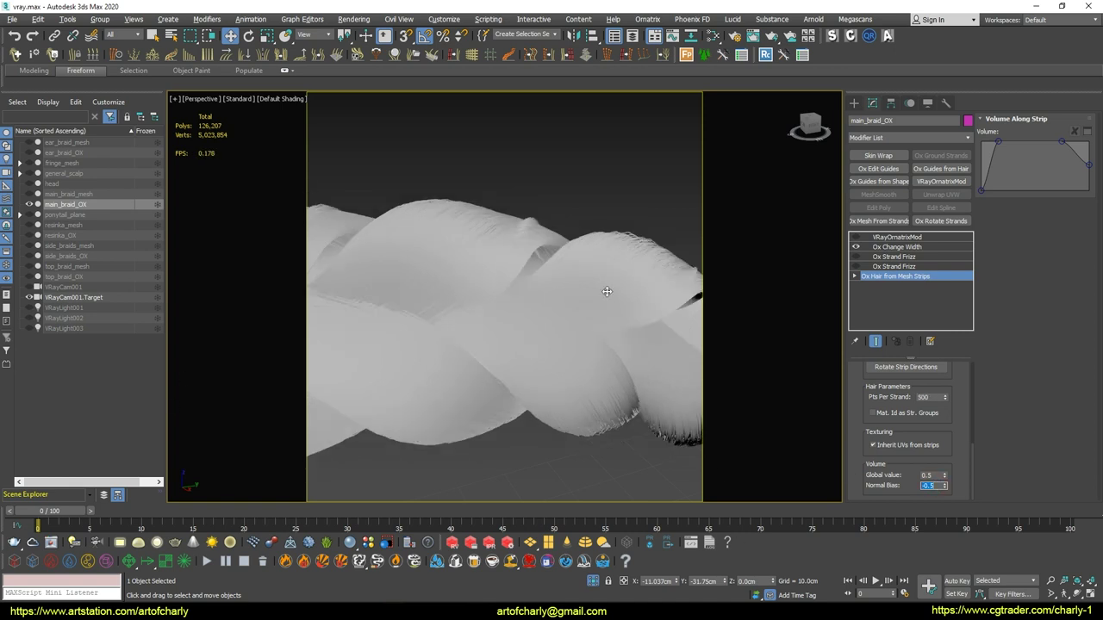
{"action": "scroll", "coordinate": [495, 347], "scroll_direction": "down", "scroll_amount": 5}
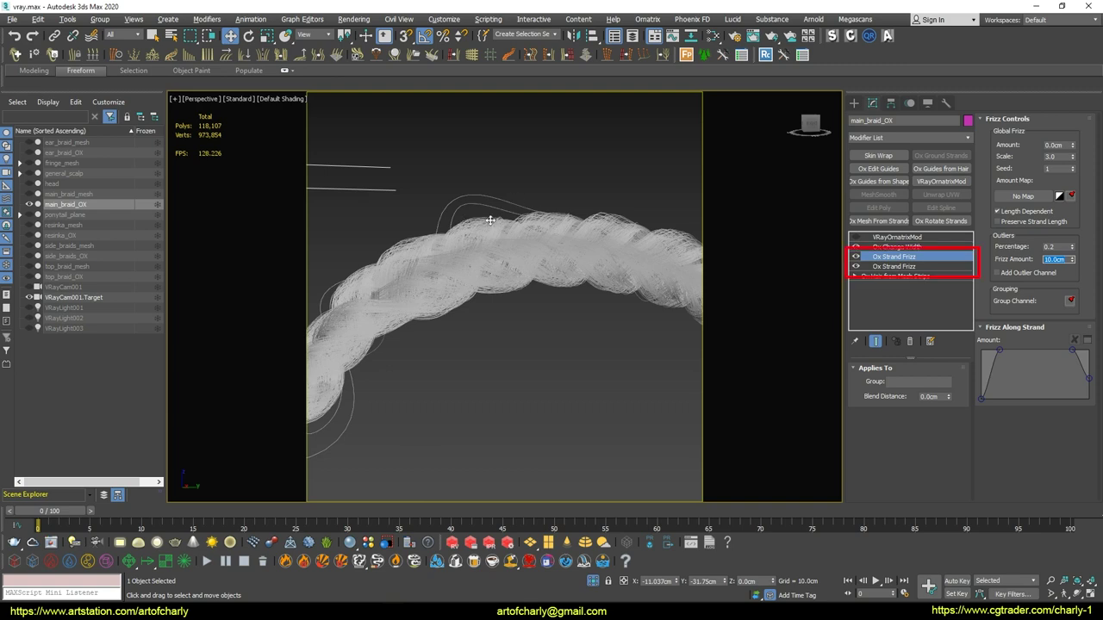
Set the Outliers Percentage of main_braid_OX's upper Ox Strand Frizz to 0.5
{"action": "middle_click_drag", "start_coordinate": [442, 286], "coordinate": [572, 279], "text": "alt"}
{"action": "double_click", "coordinate": [1058, 247]}
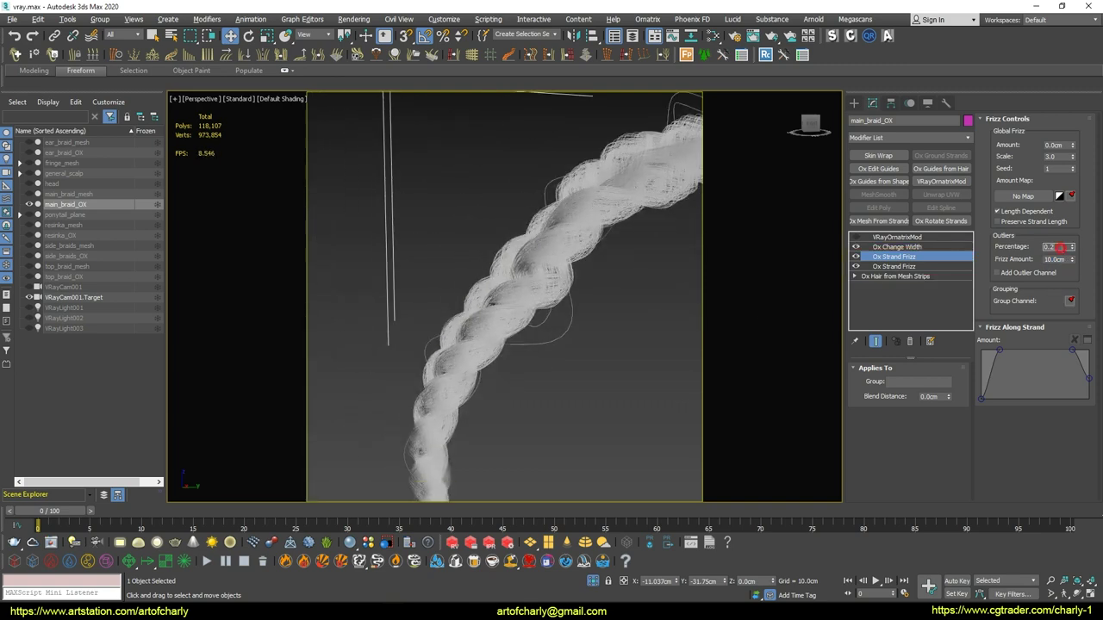
{"action": "type", "text": "0.5"}
{"action": "key", "text": "Return"}
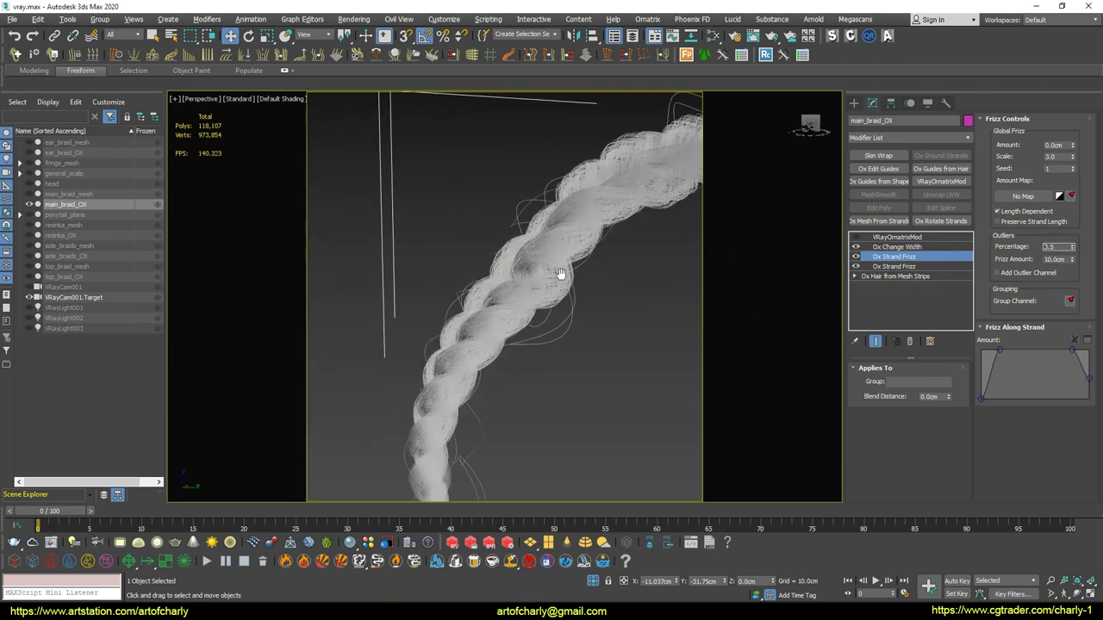
Set the Outliers Percentage of main_braid_OX's upper Ox Strand Frizz to 1.0 and view the arch of the braid
{"action": "middle_click_drag", "start_coordinate": [560, 279], "coordinate": [414, 340], "text": "alt"}
{"action": "double_click", "coordinate": [1057, 247]}
{"action": "type", "text": "1"}
{"action": "key", "text": "Return"}
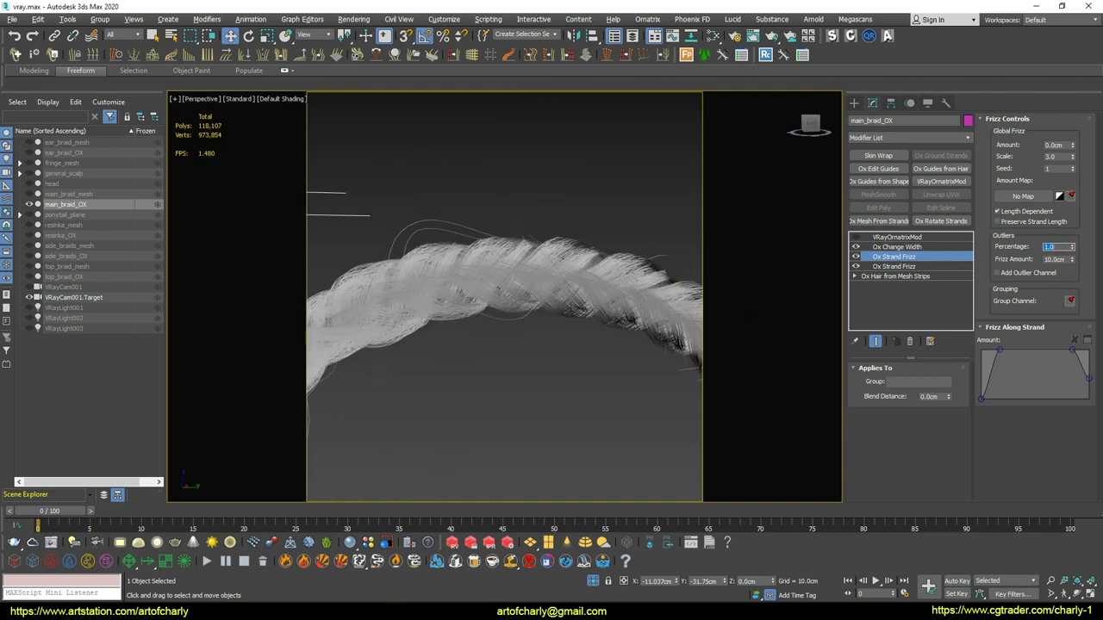
Set the Outliers Percentage of main_braid_OX's upper Ox Strand Frizz to 0.1
{"action": "mouse_move", "coordinate": [495, 249]}
{"action": "middle_mouse_down", "text": "alt"}
{"action": "mouse_move", "coordinate": [583, 182]}
{"action": "mouse_move", "coordinate": [494, 219]}
{"action": "mouse_move", "coordinate": [546, 314]}
{"action": "middle_mouse_up", "text": "alt"}
{"action": "double_click", "coordinate": [1055, 247]}
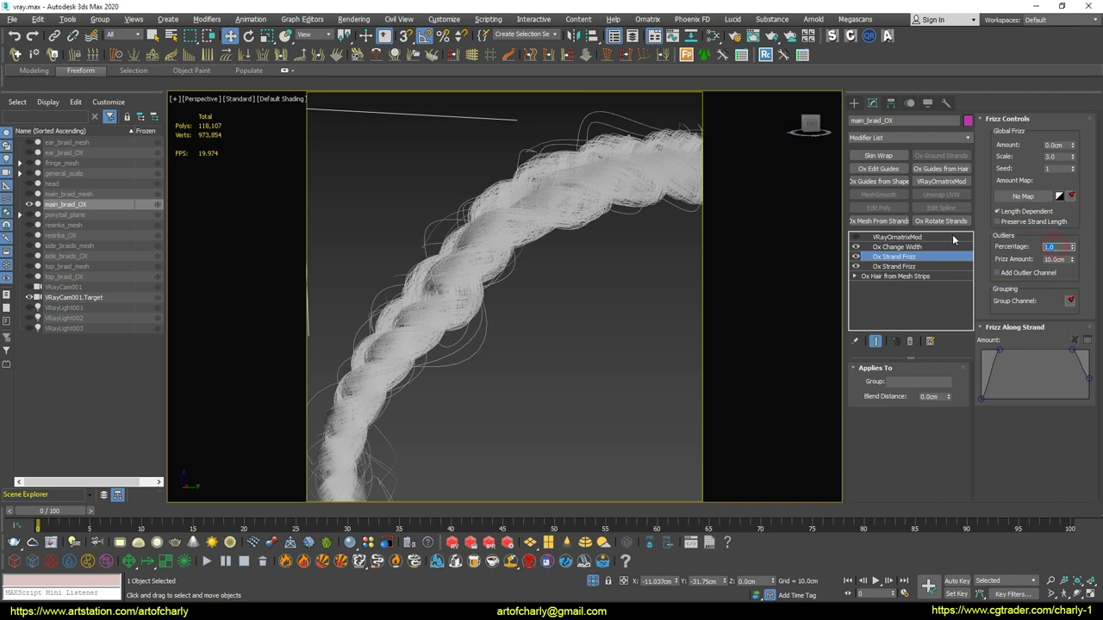
{"action": "type", "text": "0.1"}
{"action": "key", "text": "Return"}
Raise the View Hairs percentage in main_braid_OX's Ox Hair from Mesh Strips to display the braid at a much higher density
{"action": "left_click", "coordinate": [913, 287]}
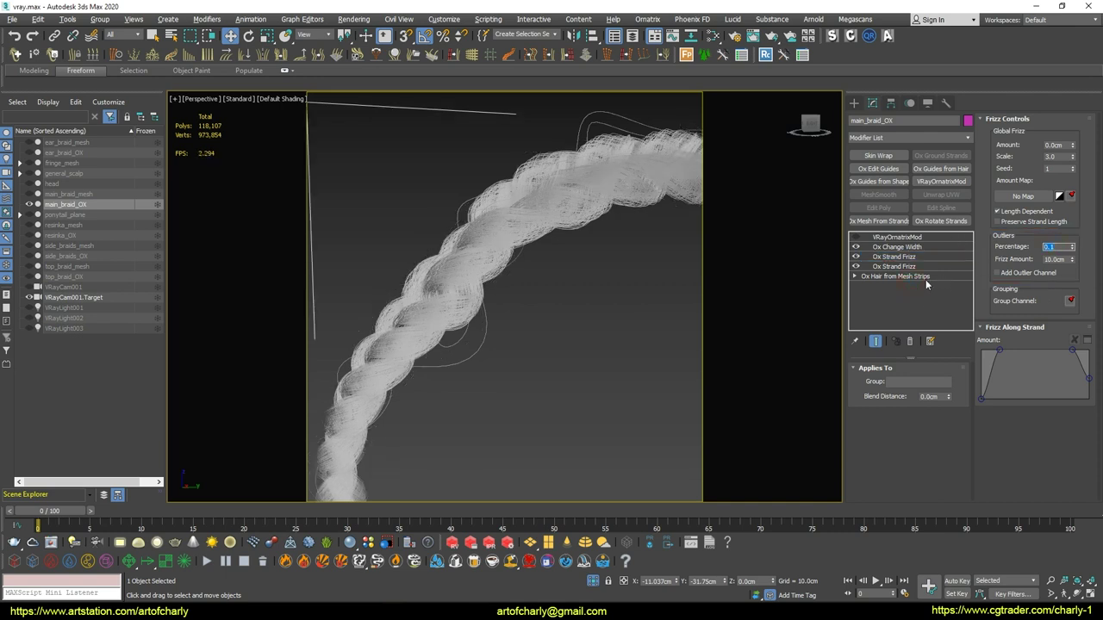
{"action": "left_click", "coordinate": [913, 276]}
{"action": "left_click_drag", "start_coordinate": [866, 477], "coordinate": [867, 196]}
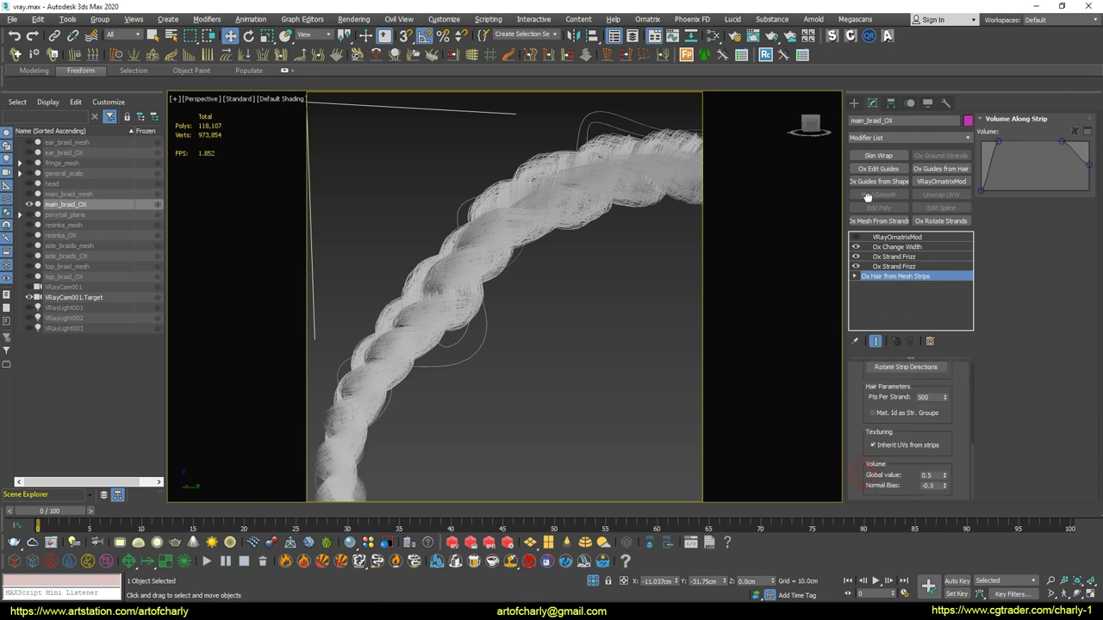
{"action": "left_click_drag", "start_coordinate": [861, 397], "coordinate": [863, 519]}
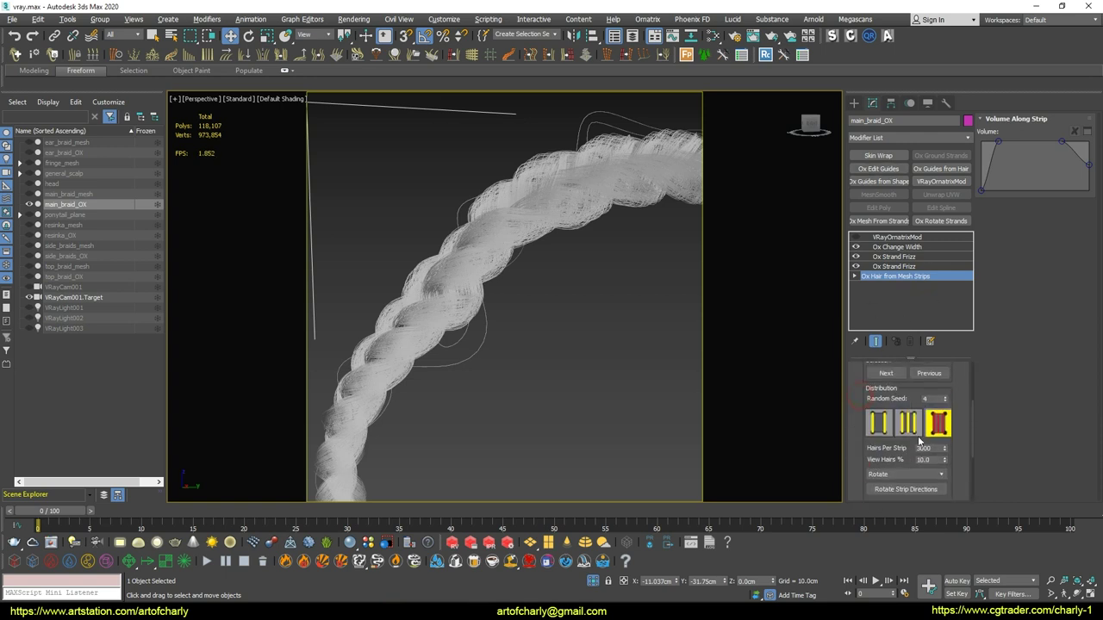
{"action": "left_click", "coordinate": [928, 460]}
{"action": "key", "text": "Return"}
Compare main_braid_OX's stray outlier strands with the finished braid render open in the web browser, and return to 3ds Max
{"action": "left_click", "coordinate": [896, 266]}
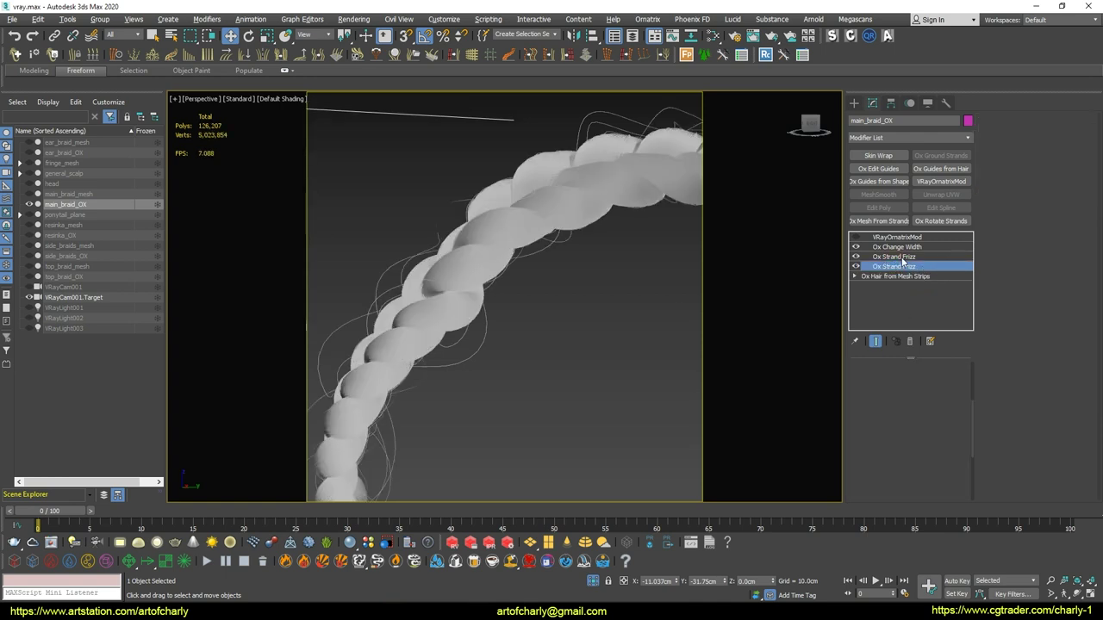
{"action": "key", "text": "alt+Tab"}
{"action": "left_click", "coordinate": [440, 145]}
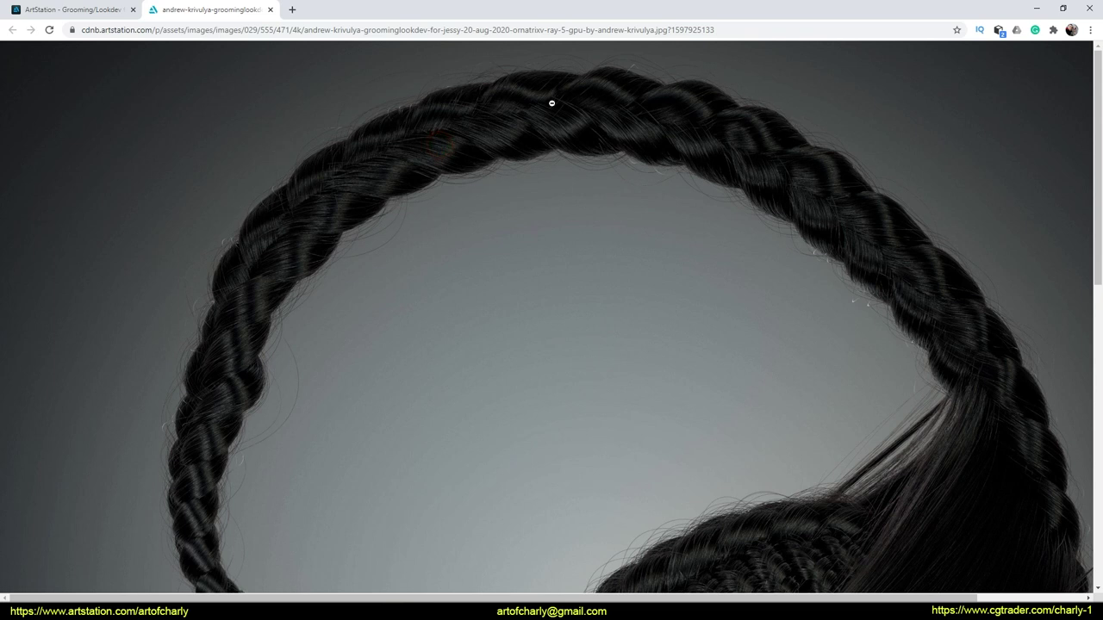
{"action": "scroll", "coordinate": [258, 430], "scroll_direction": "down", "scroll_amount": 2}
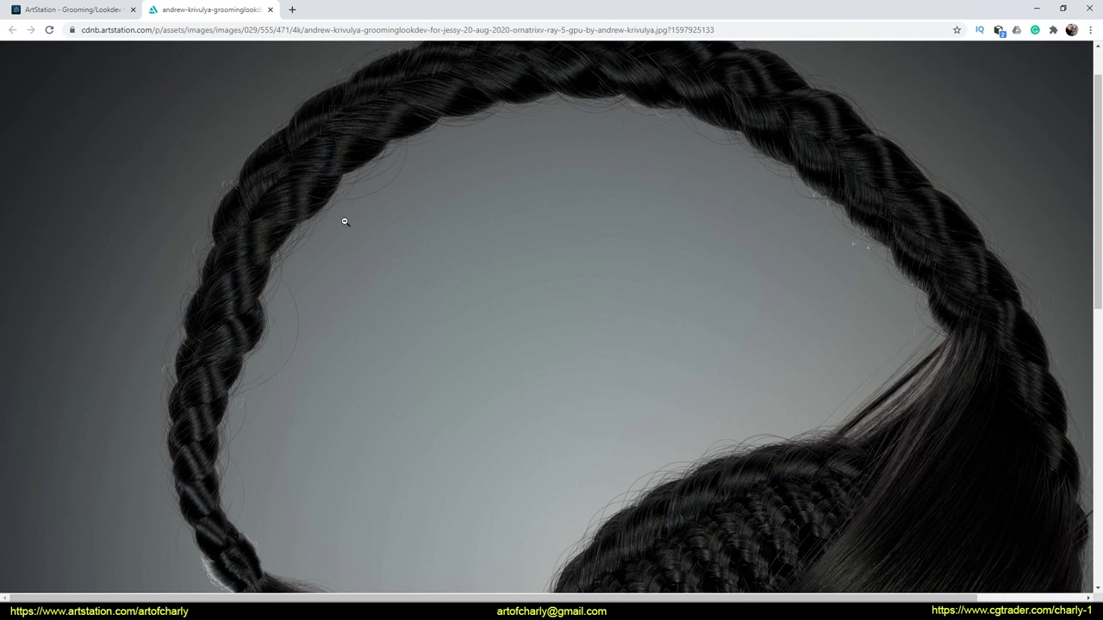
{"action": "scroll", "coordinate": [345, 222], "scroll_direction": "up", "scroll_amount": 1}
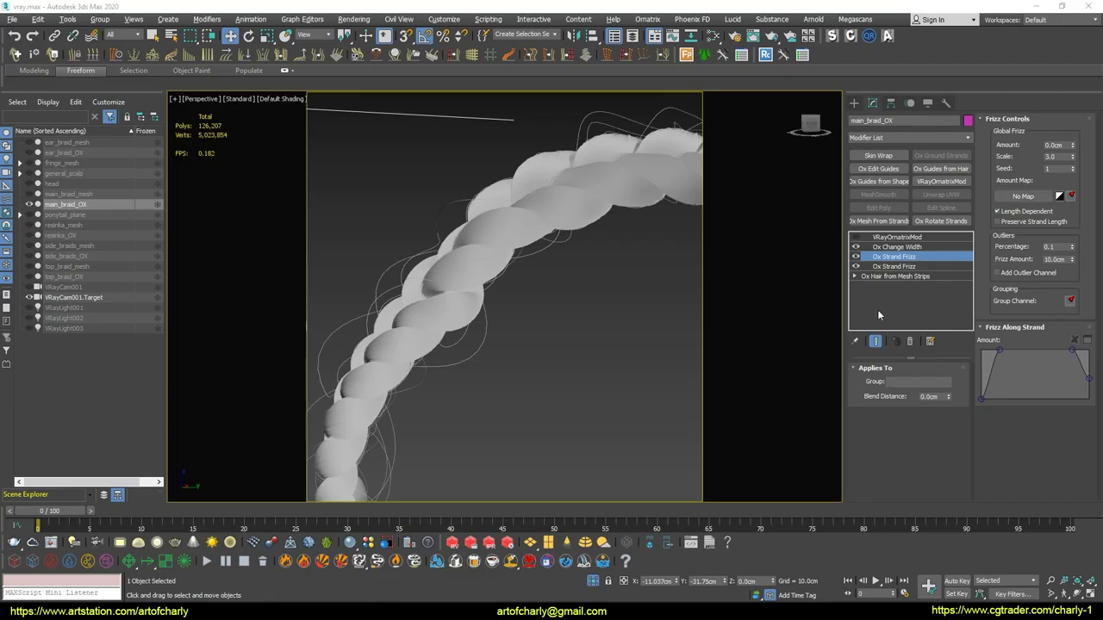
{"action": "key", "text": "alt+Tab"}
Review the Ox Change Width and VRayOrnatrixMod parameters of main_braid_OX
{"action": "left_click", "coordinate": [900, 248]}
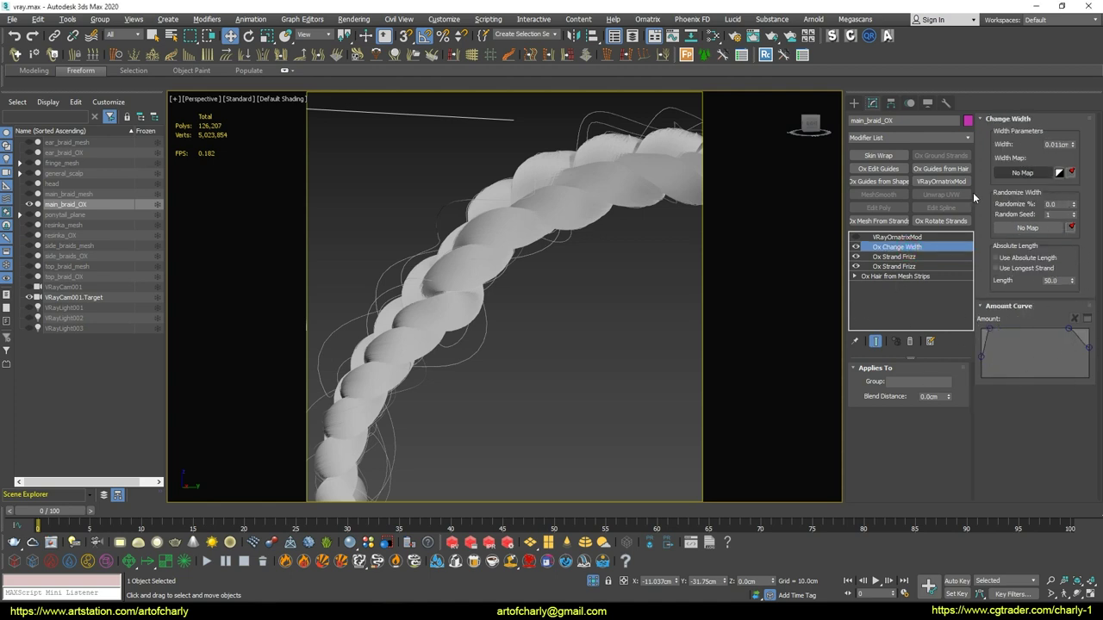
{"action": "left_click", "coordinate": [900, 237]}
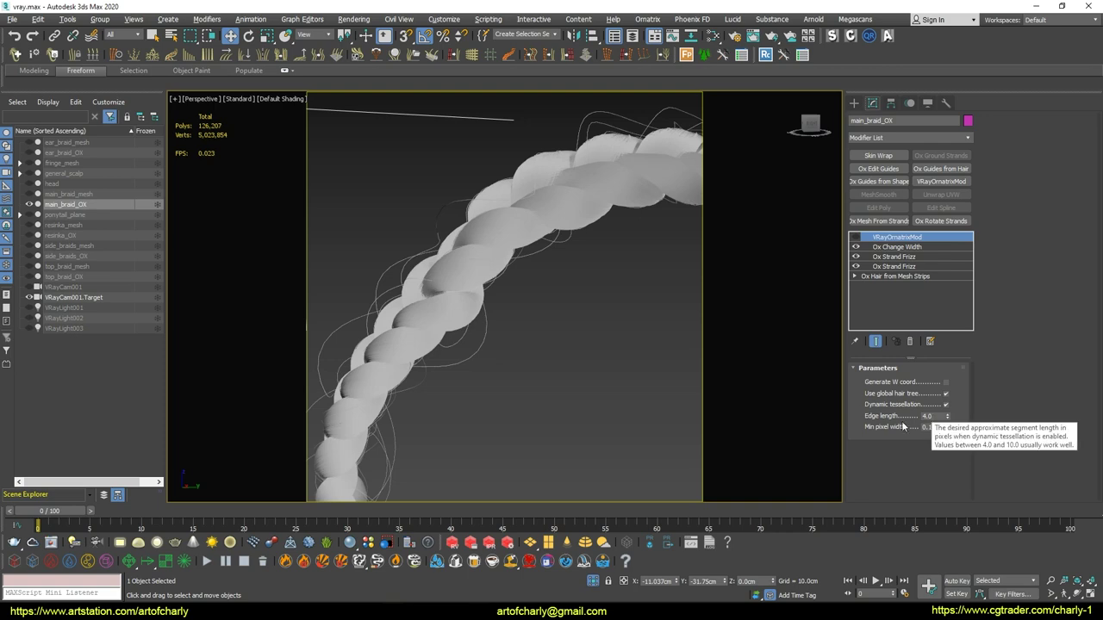
Select ear_braid_OX, make it visible and bring its looped braid into close view
{"action": "left_click", "coordinate": [97, 153]}
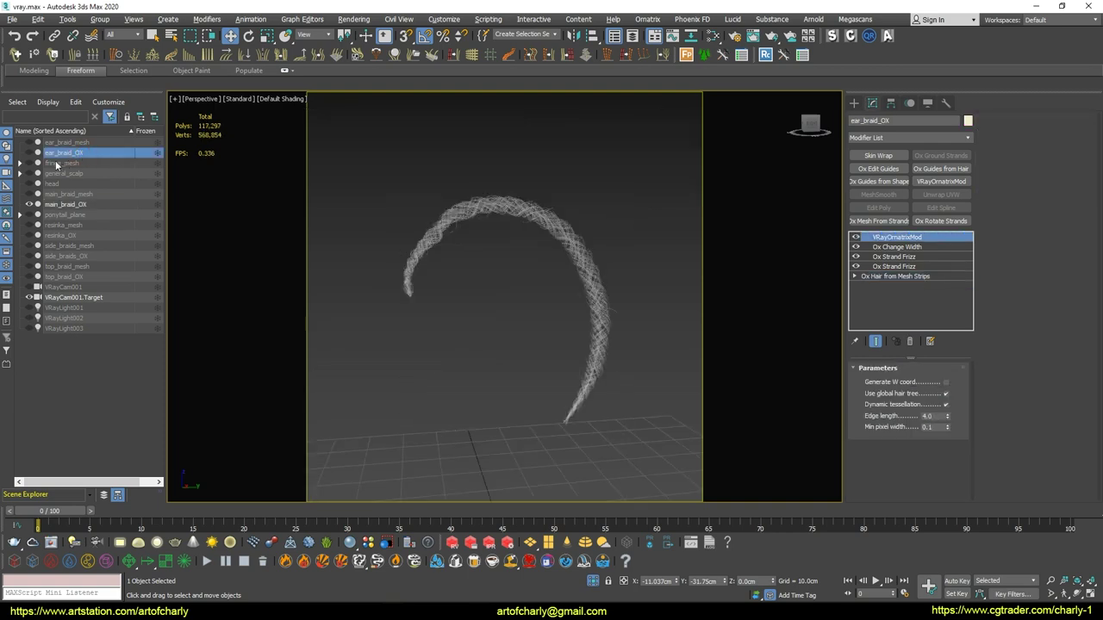
{"action": "left_click", "coordinate": [30, 152]}
{"action": "middle_click_drag", "start_coordinate": [514, 333], "coordinate": [508, 257]}
{"action": "scroll", "coordinate": [509, 257], "scroll_direction": "up", "scroll_amount": 5}
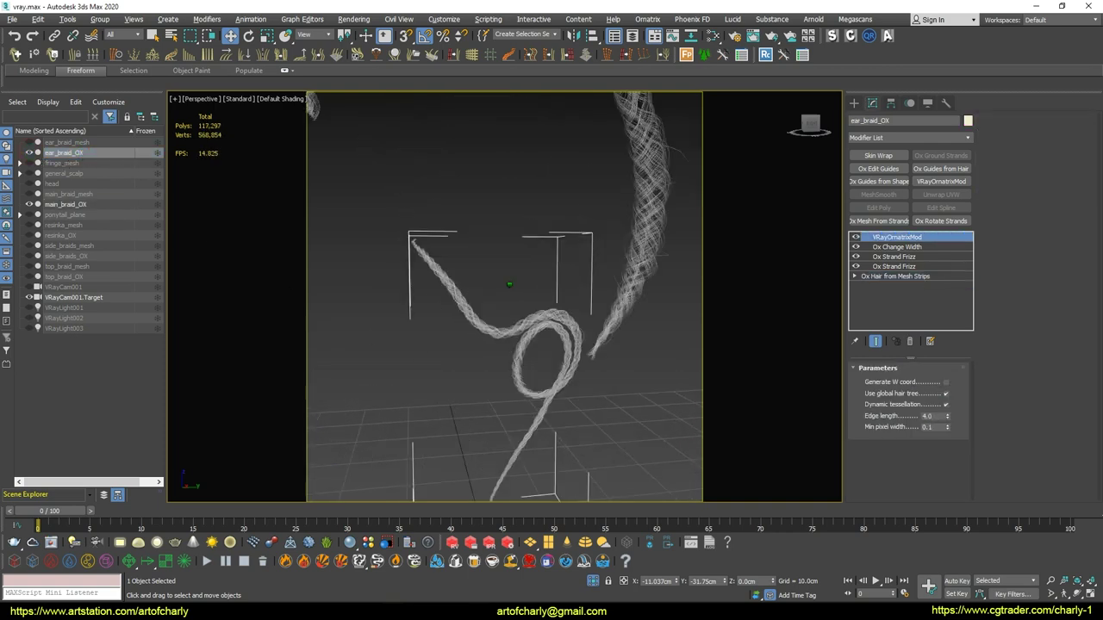
{"action": "left_click", "coordinate": [489, 298]}
{"action": "left_click", "coordinate": [459, 342]}
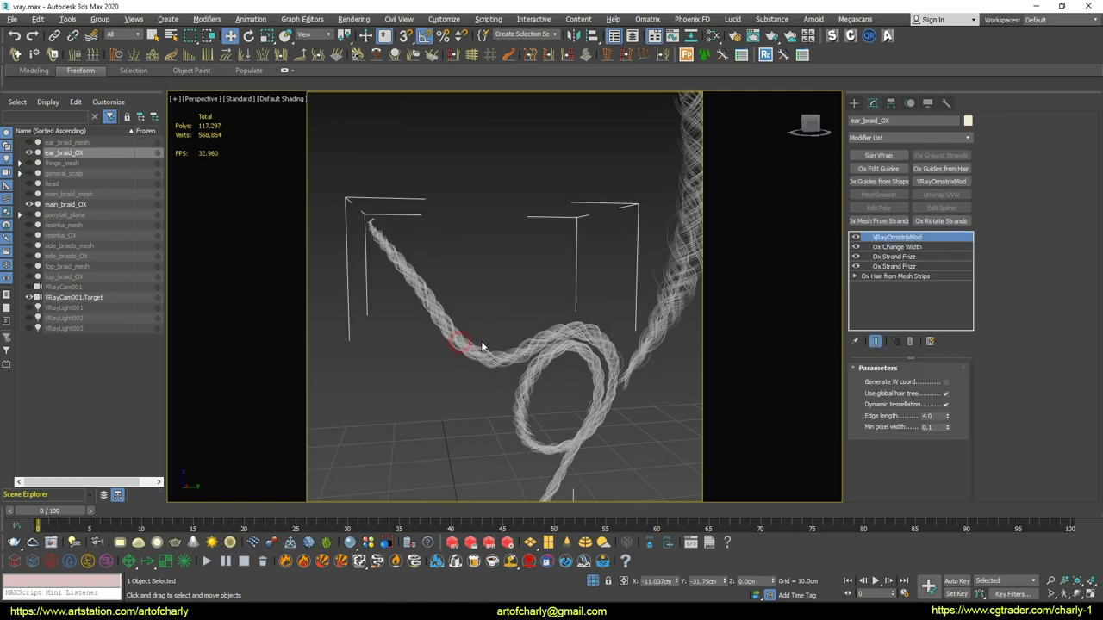
Examine ear_braid_OX's modifier settings, covering strip hair count, points and volume, both Ox Strand Frizz modifiers and Ox Change Width
{"action": "left_click", "coordinate": [912, 276]}
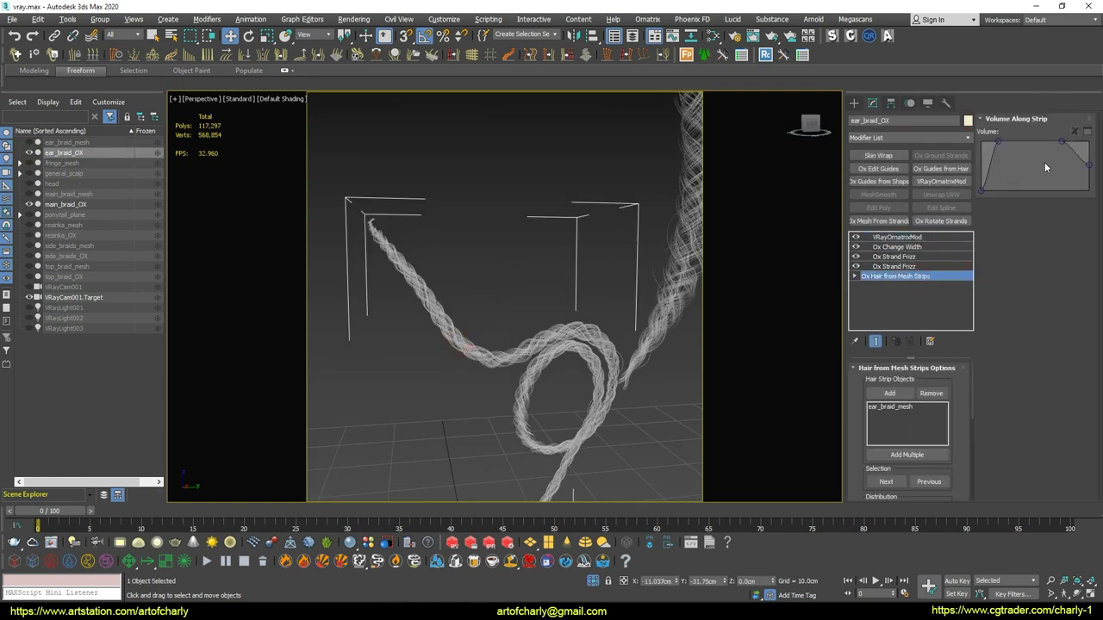
{"action": "left_click_drag", "start_coordinate": [862, 436], "coordinate": [861, 337]}
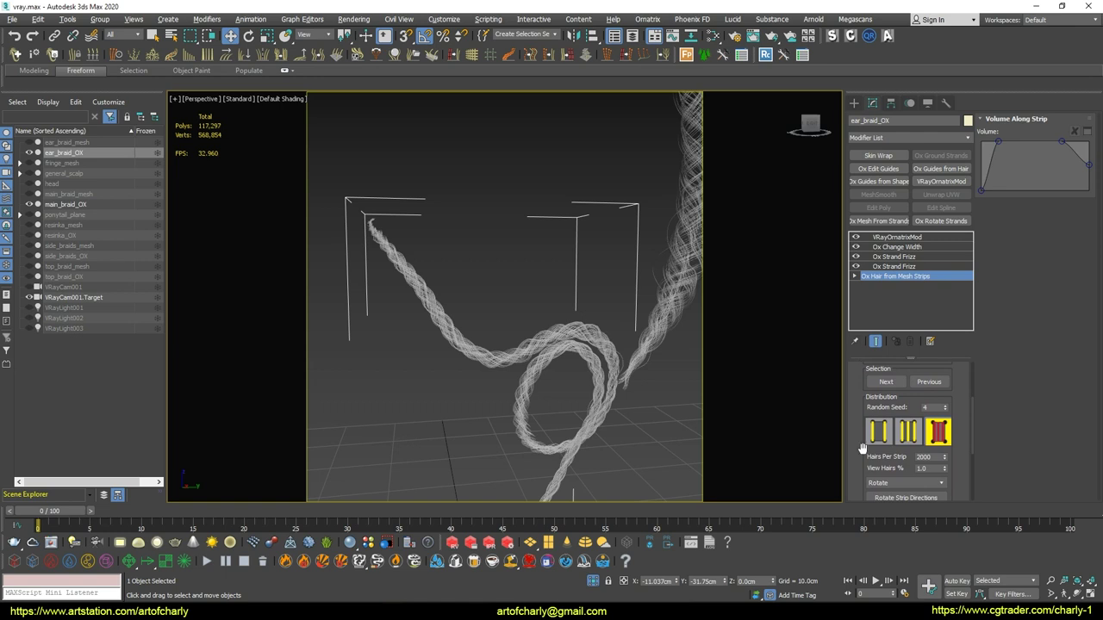
{"action": "left_click_drag", "start_coordinate": [862, 448], "coordinate": [851, 360]}
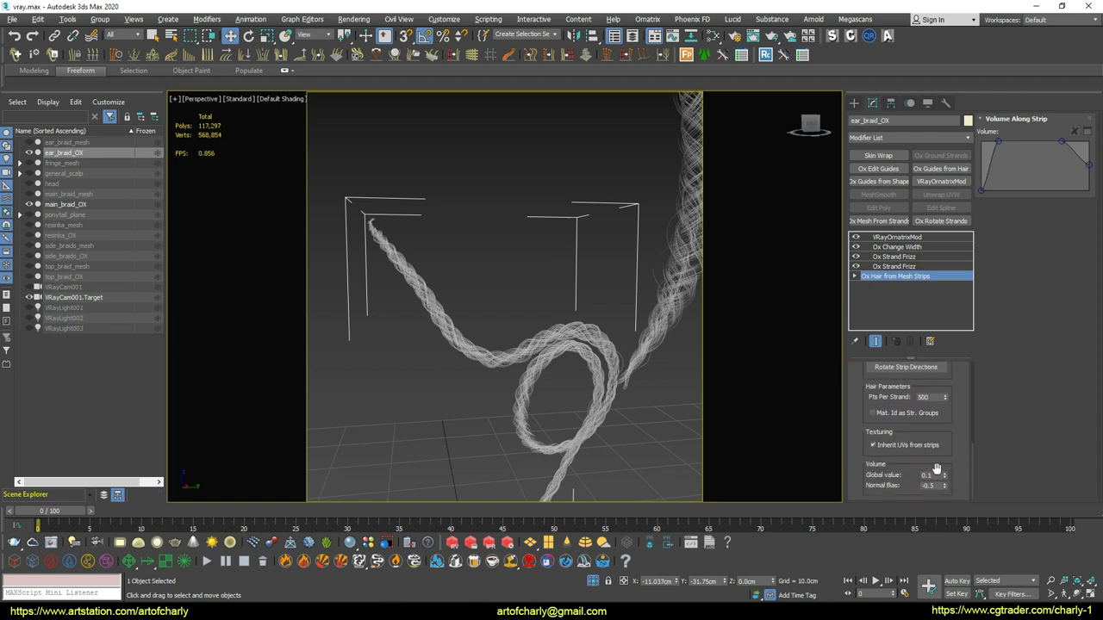
{"action": "scroll", "coordinate": [904, 414], "scroll_direction": "up", "scroll_amount": 2}
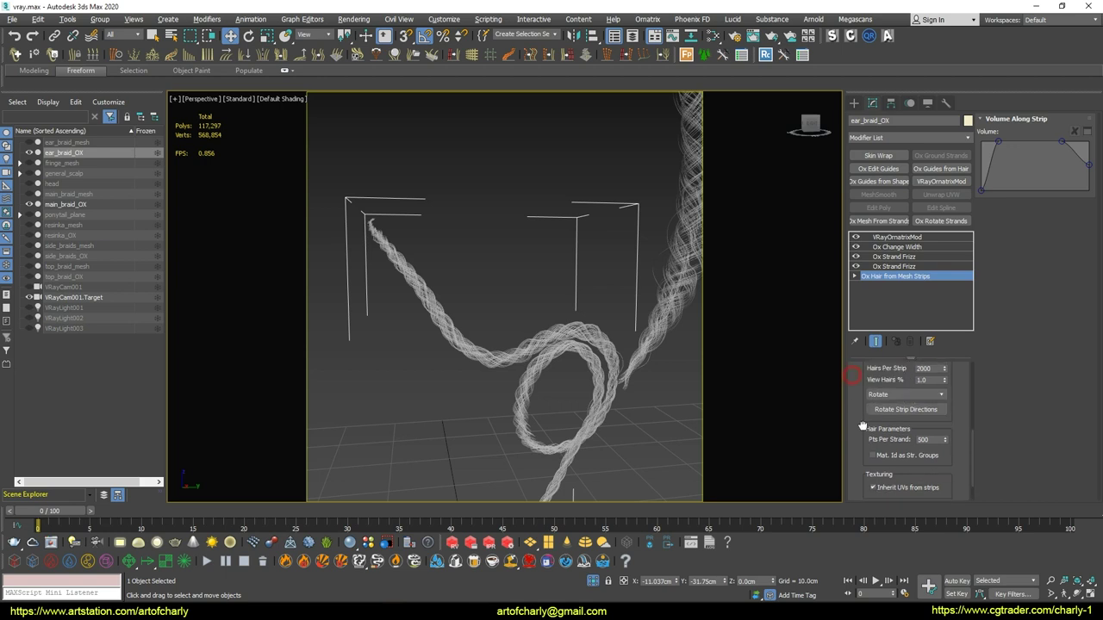
{"action": "left_click", "coordinate": [908, 266]}
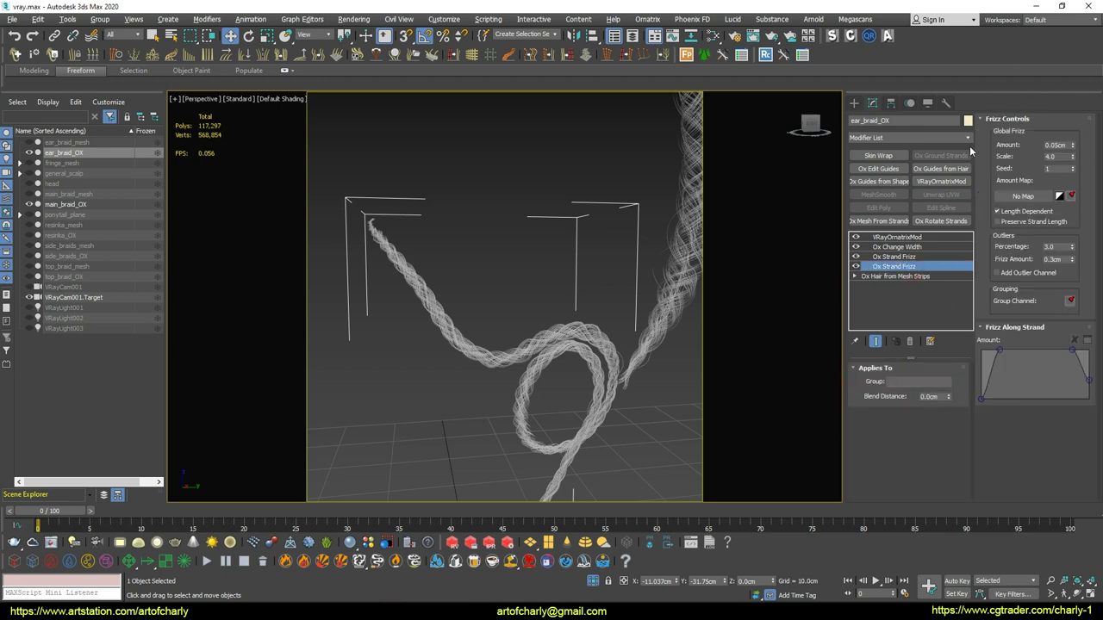
{"action": "left_click", "coordinate": [900, 247]}
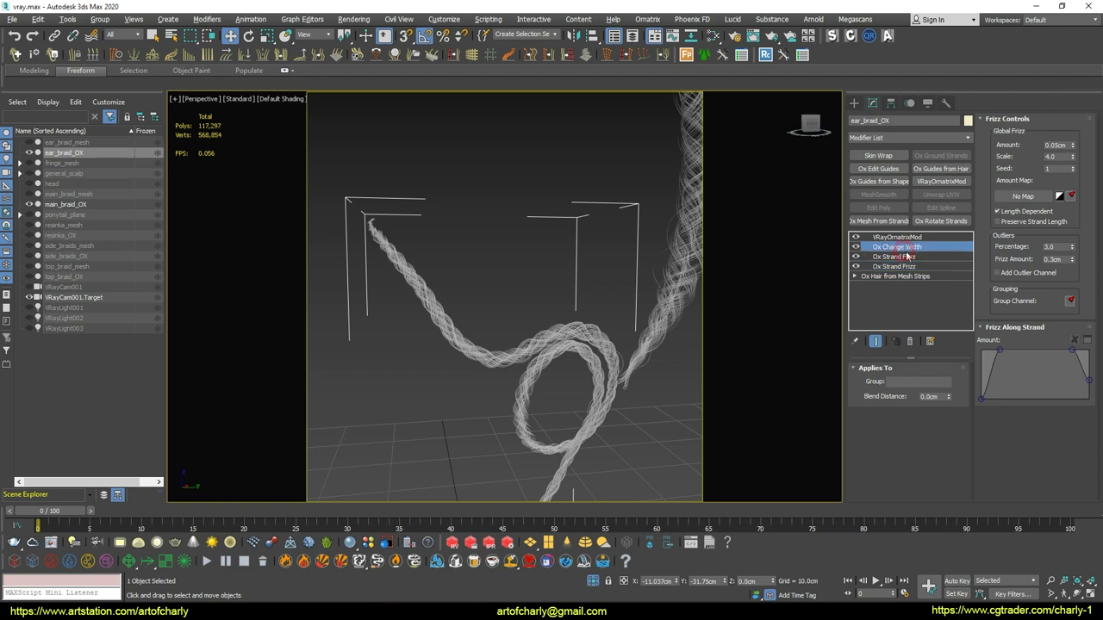
{"action": "left_click", "coordinate": [901, 257]}
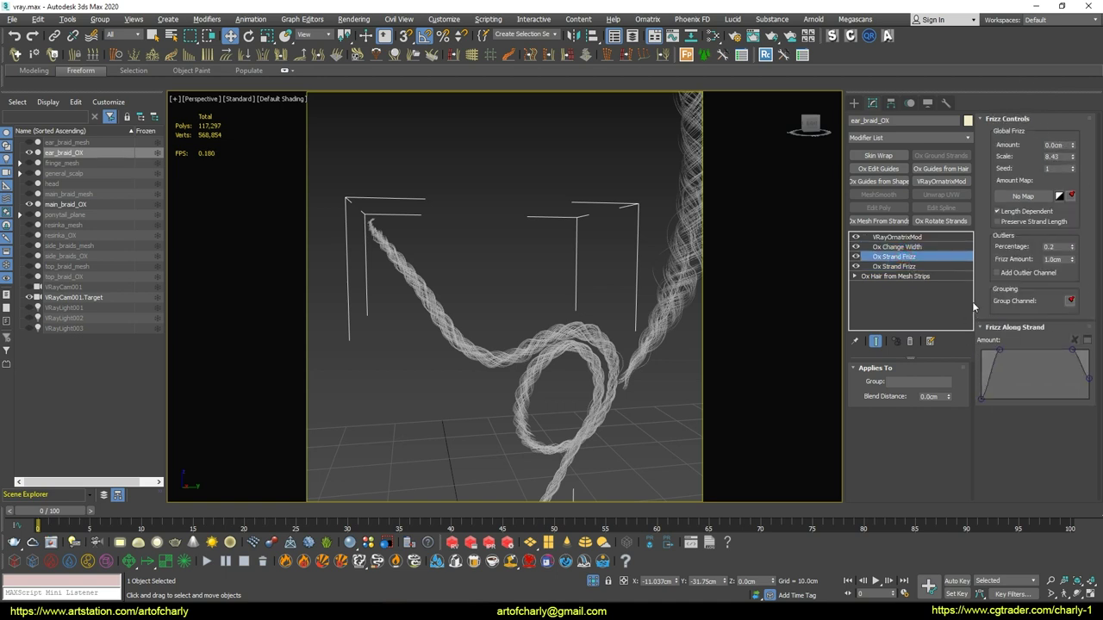
{"action": "left_click", "coordinate": [904, 238]}
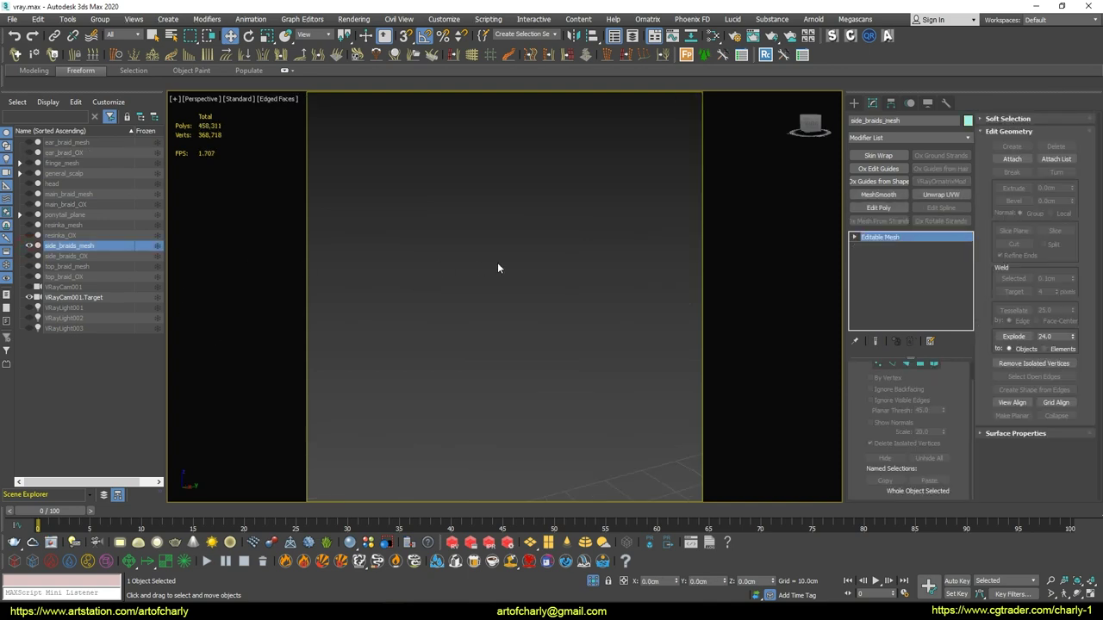
Inspect the side_braids_mesh strips, hide them, and select and show side_braids_OX in their place
{"action": "middle_click_drag", "start_coordinate": [497, 262], "coordinate": [500, 308], "text": "alt"}
{"action": "scroll", "coordinate": [498, 309], "scroll_direction": "up", "scroll_amount": 2}
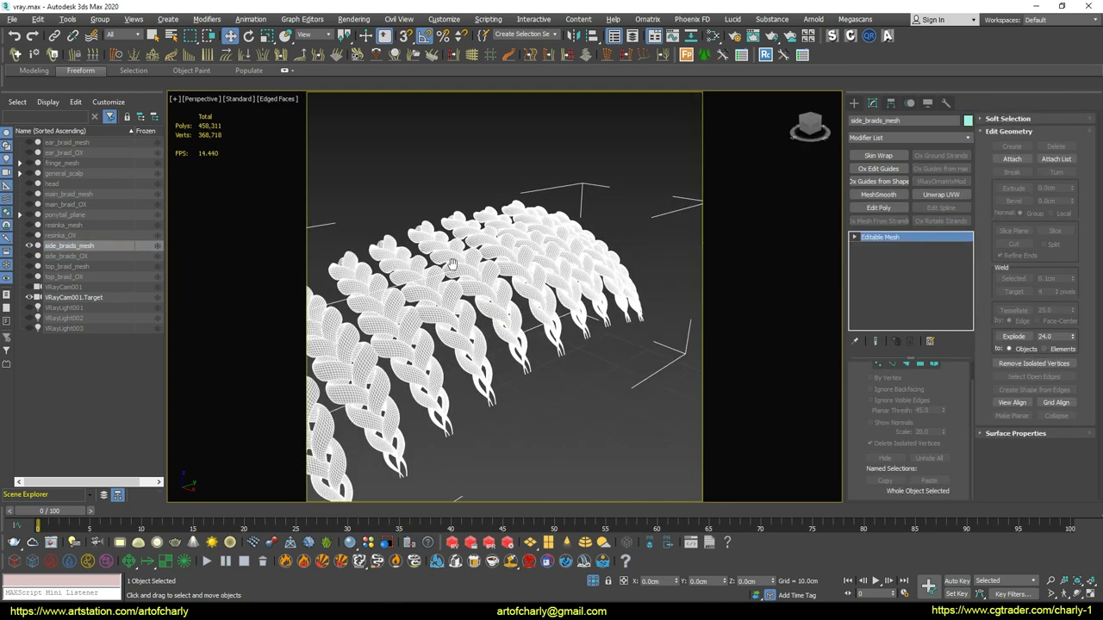
{"action": "middle_click_drag", "start_coordinate": [450, 265], "coordinate": [514, 234]}
{"action": "left_click", "coordinate": [29, 246]}
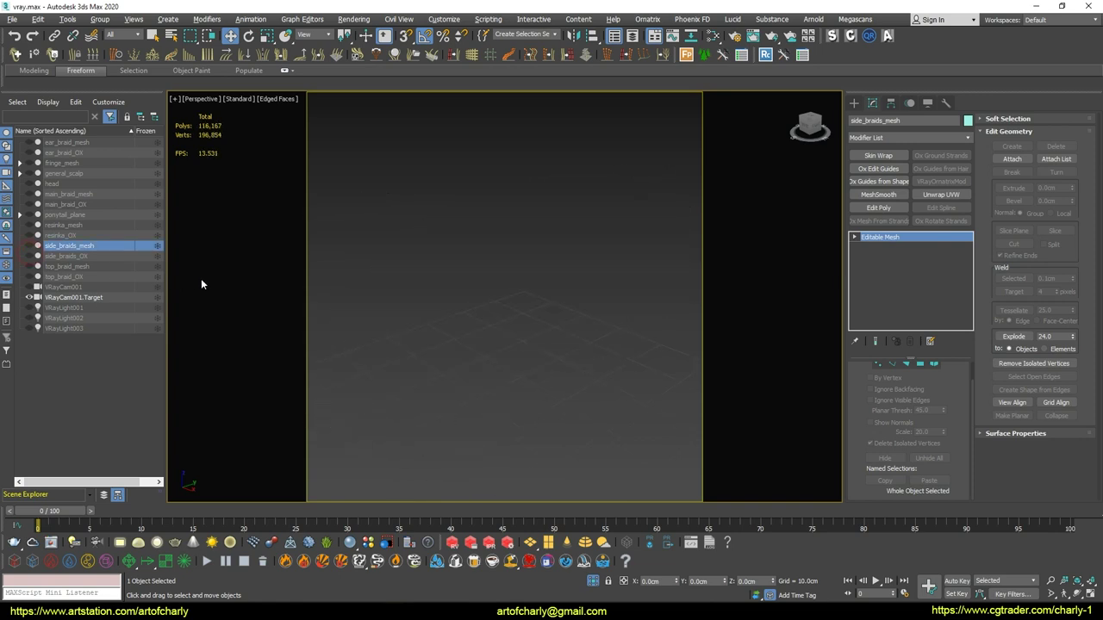
{"action": "left_click", "coordinate": [84, 257]}
{"action": "left_click", "coordinate": [31, 255]}
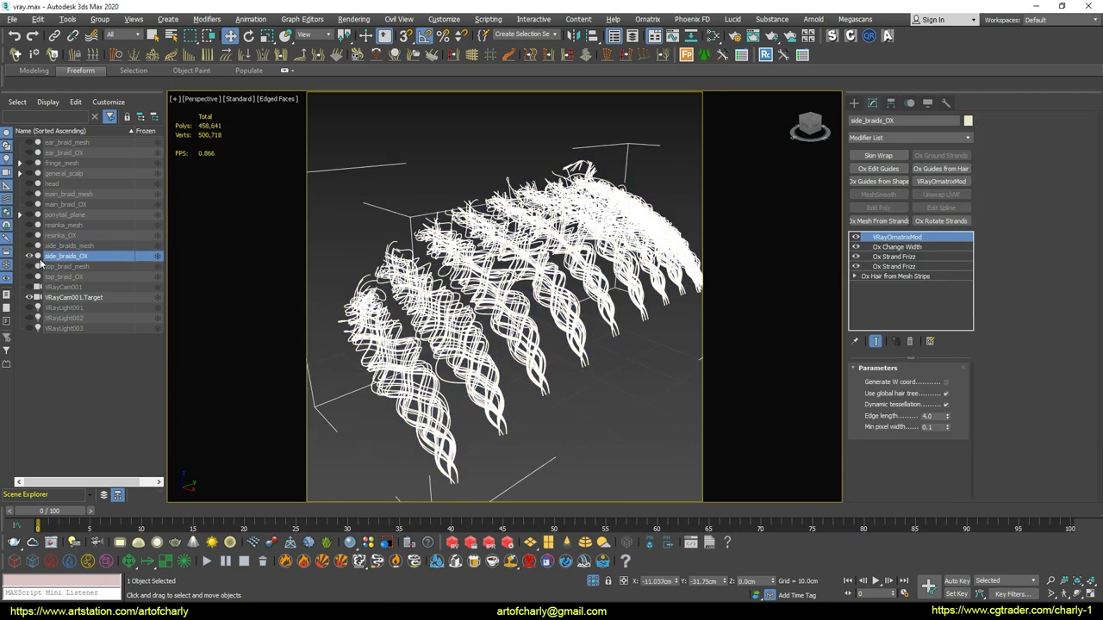
Examine side_braids_OX's modifier settings from Ox Hair from Mesh Strips through both Ox Strand Frizz modifiers, Ox Change Width and VRayOrnatrixMod
{"action": "left_click", "coordinate": [900, 276]}
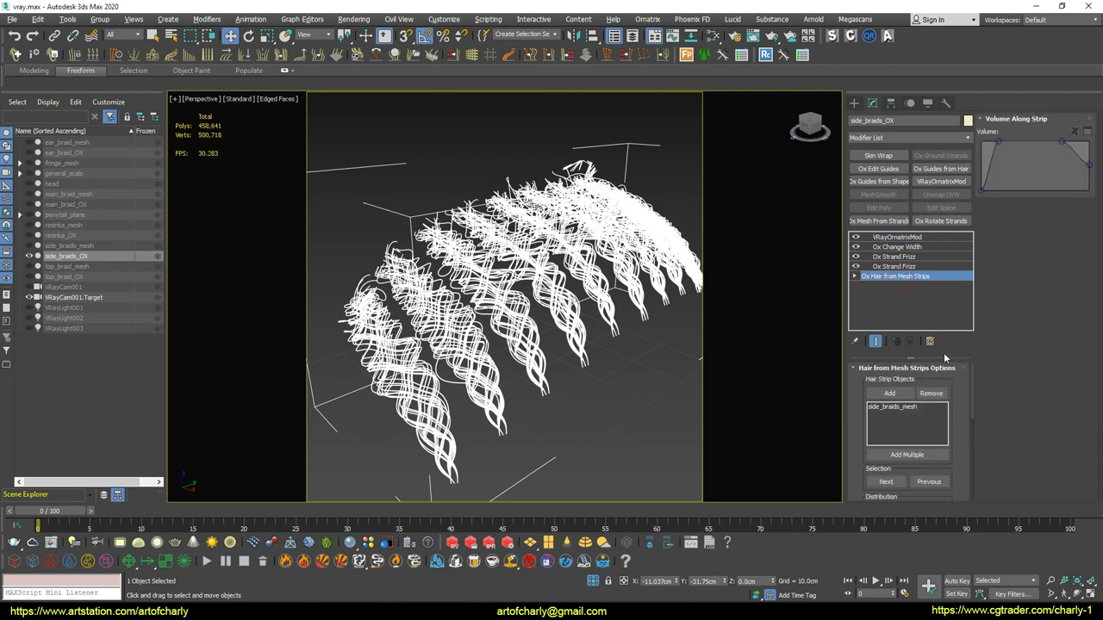
{"action": "left_click_drag", "start_coordinate": [853, 433], "coordinate": [852, 261]}
{"action": "mouse_move", "coordinate": [861, 429]}
{"action": "left_mouse_down"}
{"action": "mouse_move", "coordinate": [858, 346]}
{"action": "mouse_move", "coordinate": [857, 426]}
{"action": "left_mouse_up"}
{"action": "scroll", "coordinate": [858, 426], "scroll_direction": "up", "scroll_amount": 5}
{"action": "left_click", "coordinate": [901, 268]}
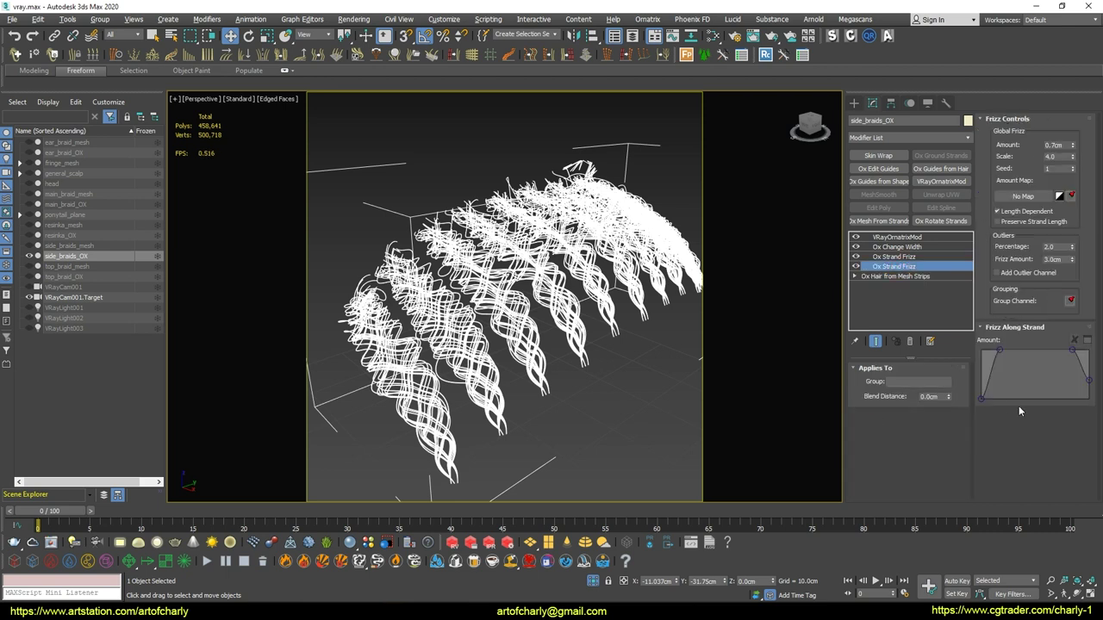
{"action": "left_click", "coordinate": [908, 258]}
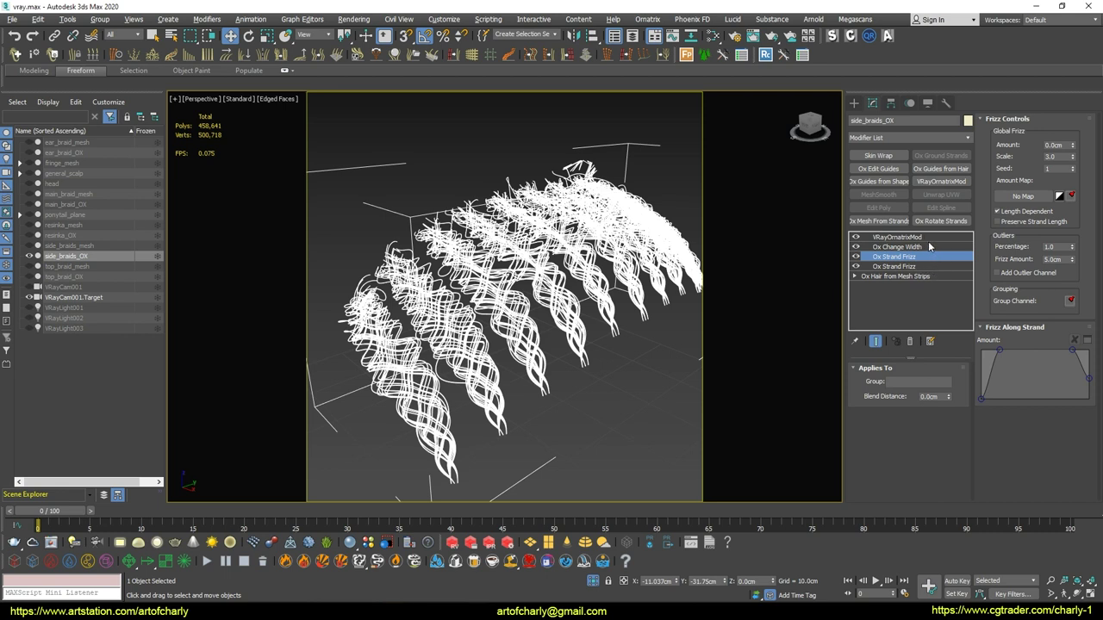
{"action": "left_click", "coordinate": [920, 247]}
{"action": "left_click", "coordinate": [909, 238]}
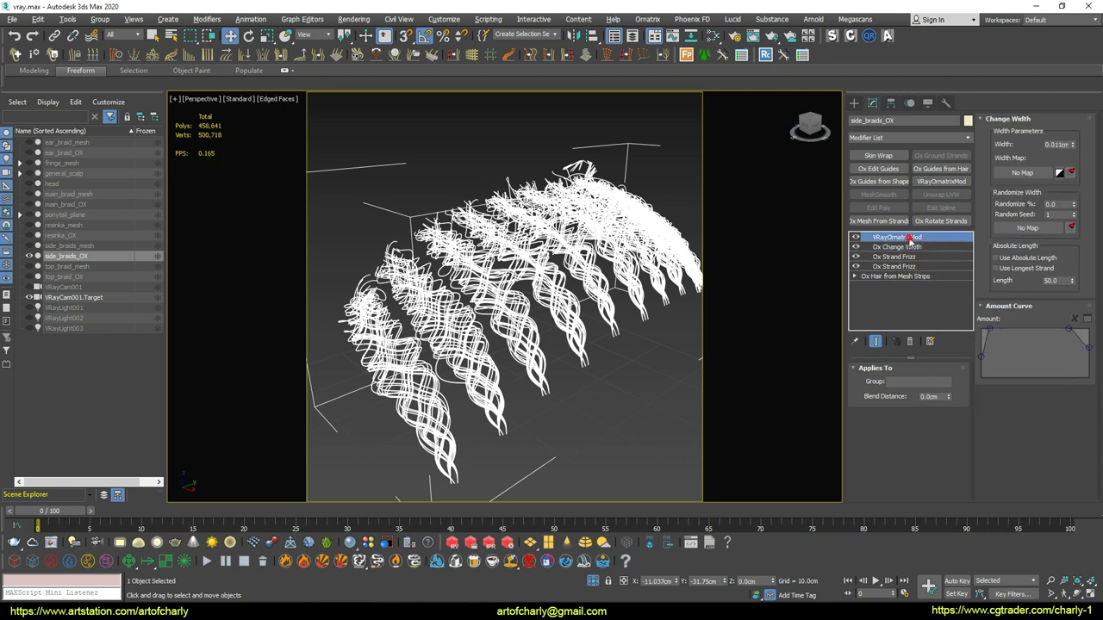
Select top_braid_mesh, hide side_braids_OX and show the top braid's mesh
{"action": "left_click", "coordinate": [86, 267]}
{"action": "left_click", "coordinate": [29, 256]}
{"action": "left_click", "coordinate": [31, 267]}
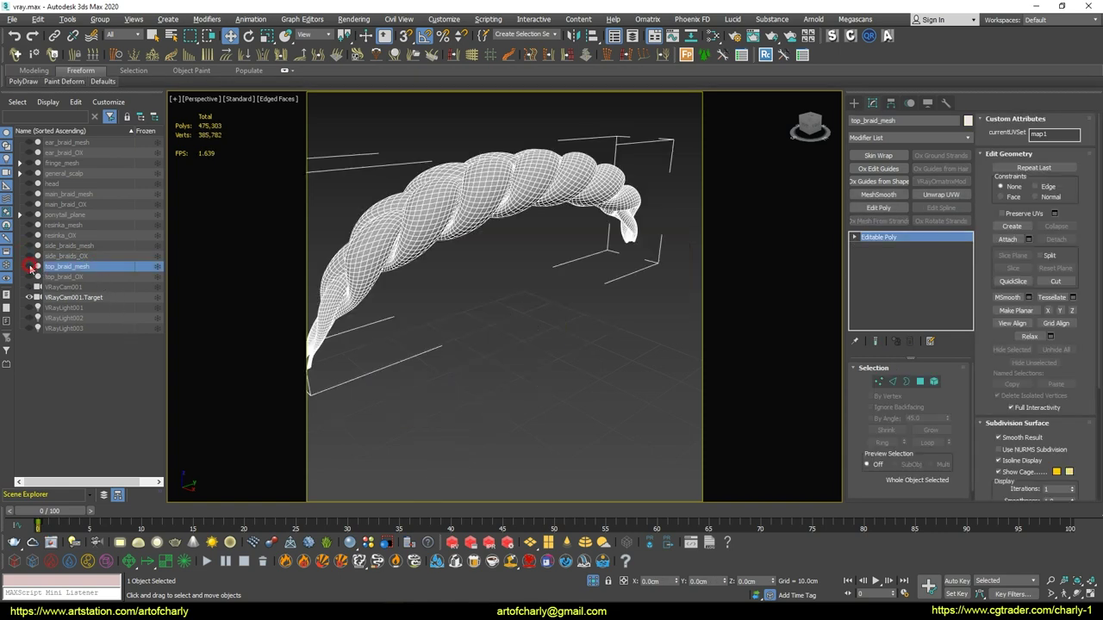
Hide top_braid_mesh, and show and select top_braid_OX instead
{"action": "left_click", "coordinate": [30, 266]}
{"action": "left_click", "coordinate": [30, 276]}
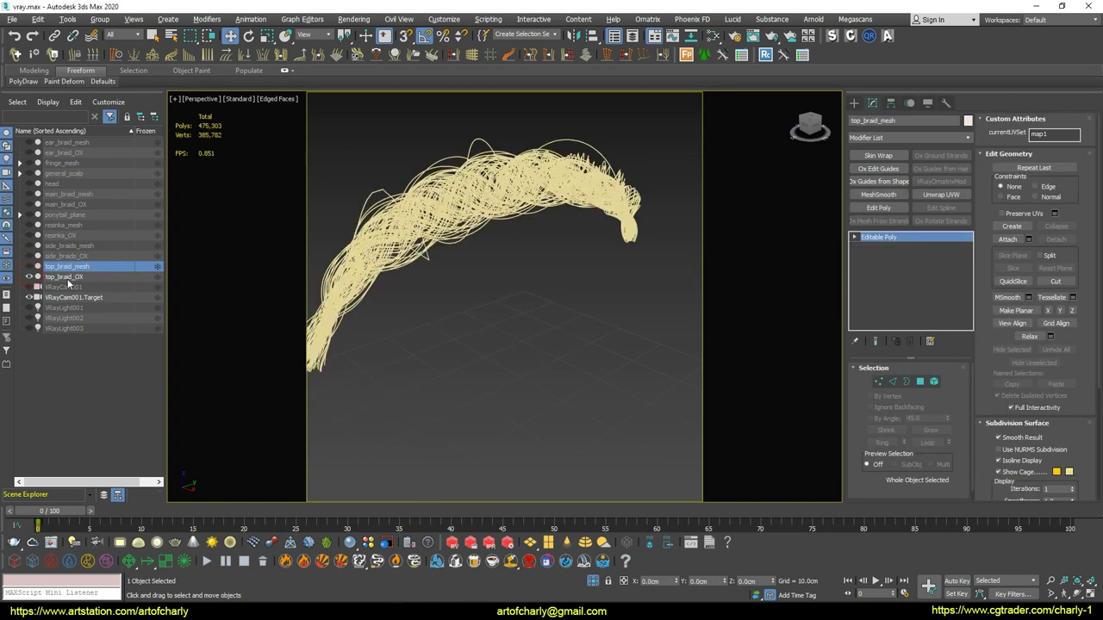
{"action": "left_click", "coordinate": [65, 276]}
Examine top_braid_OX's Ox Hair from Mesh Strips settings, both Ox Strand Frizz modifiers and Ox Change Width
{"action": "left_click", "coordinate": [916, 277]}
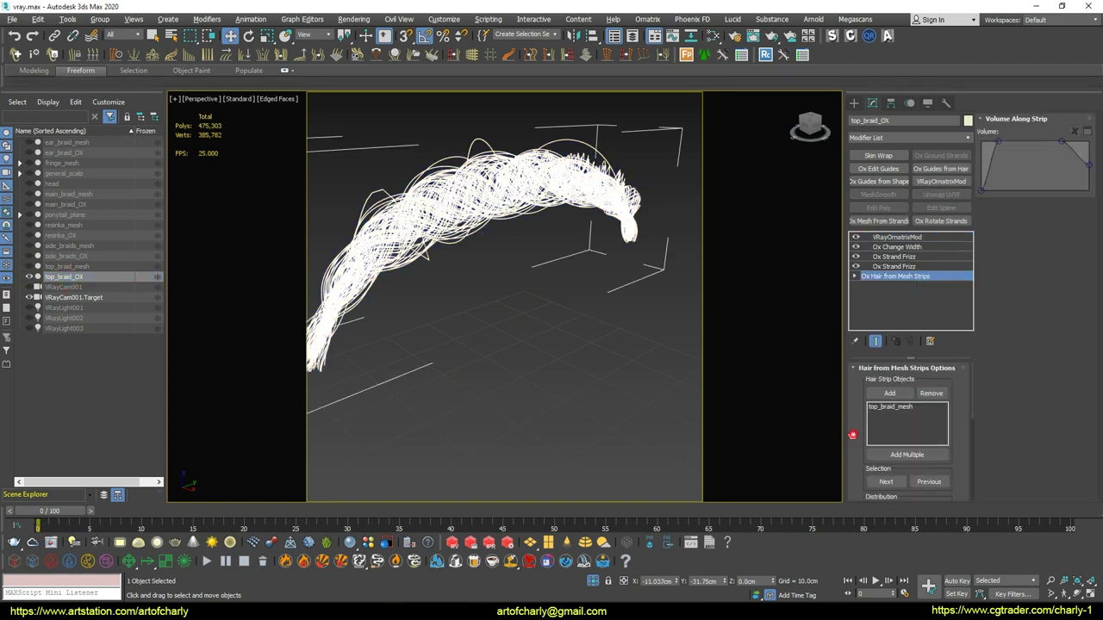
{"action": "left_click_drag", "start_coordinate": [853, 435], "coordinate": [850, 339]}
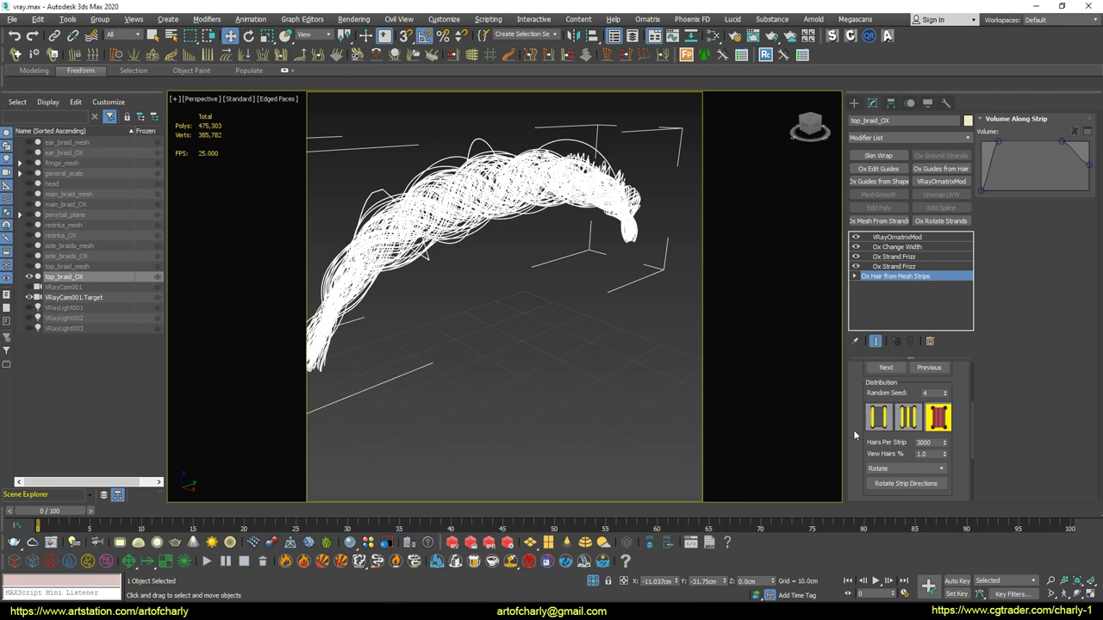
{"action": "left_click_drag", "start_coordinate": [853, 436], "coordinate": [850, 316]}
{"action": "left_click", "coordinate": [893, 266]}
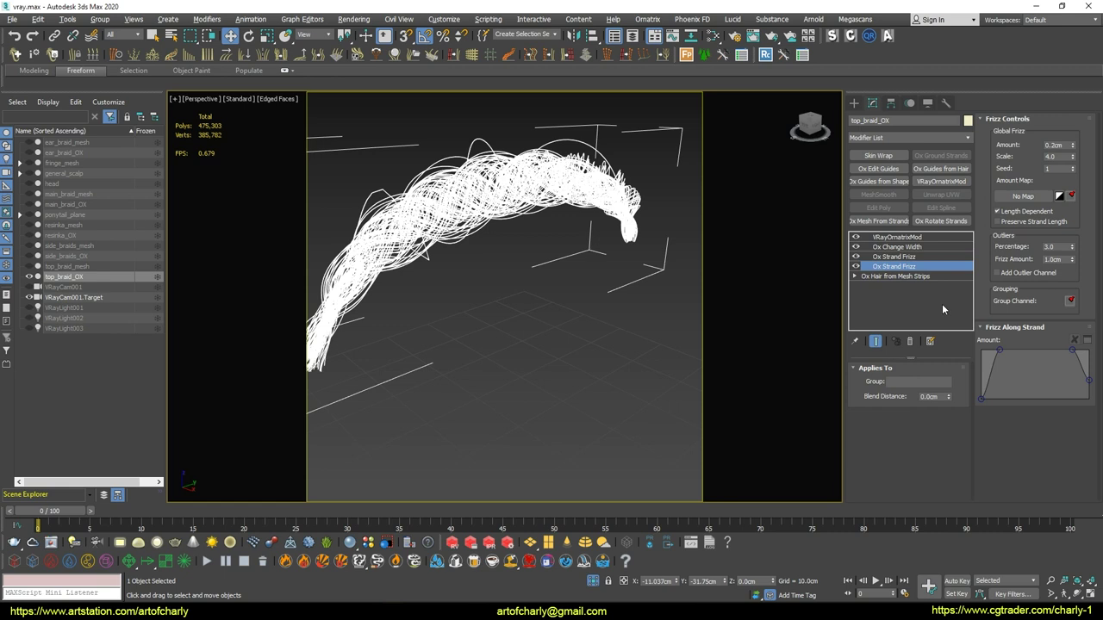
{"action": "left_click", "coordinate": [896, 257]}
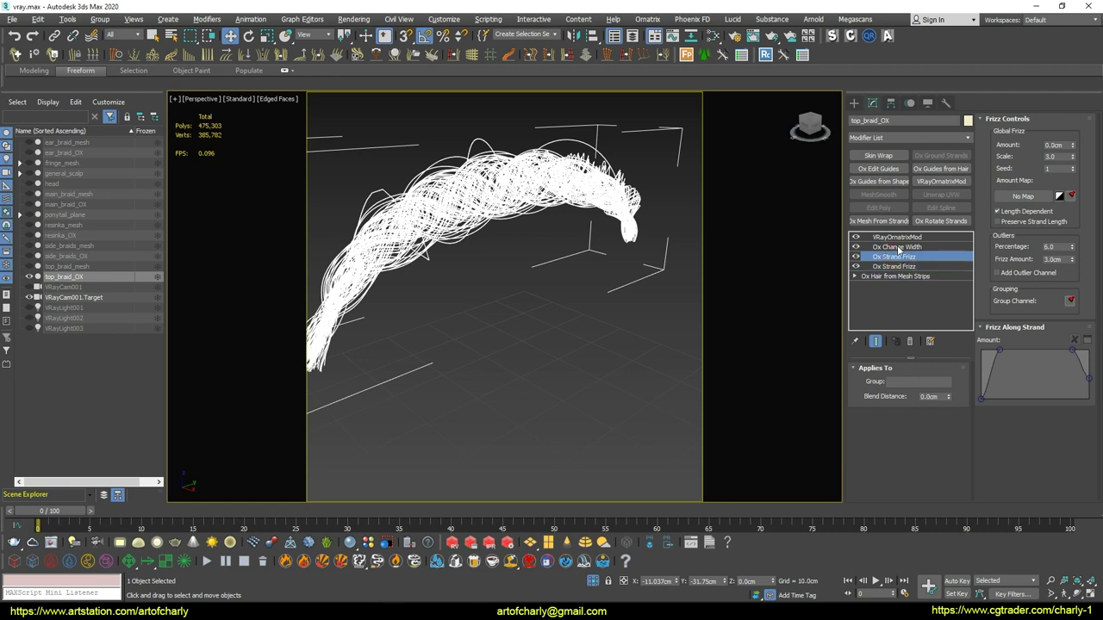
{"action": "left_click", "coordinate": [898, 248]}
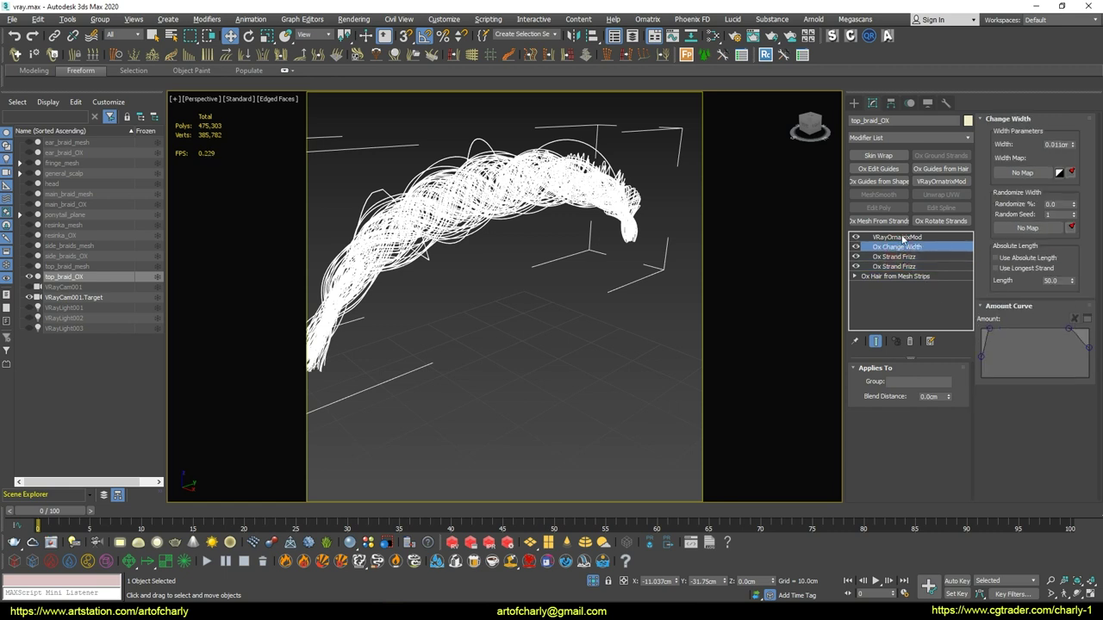
Check top_braid_OX's VRayOrnatrixMod parameters, and select and show resinka_OX around the braid's end
{"action": "left_click", "coordinate": [901, 238]}
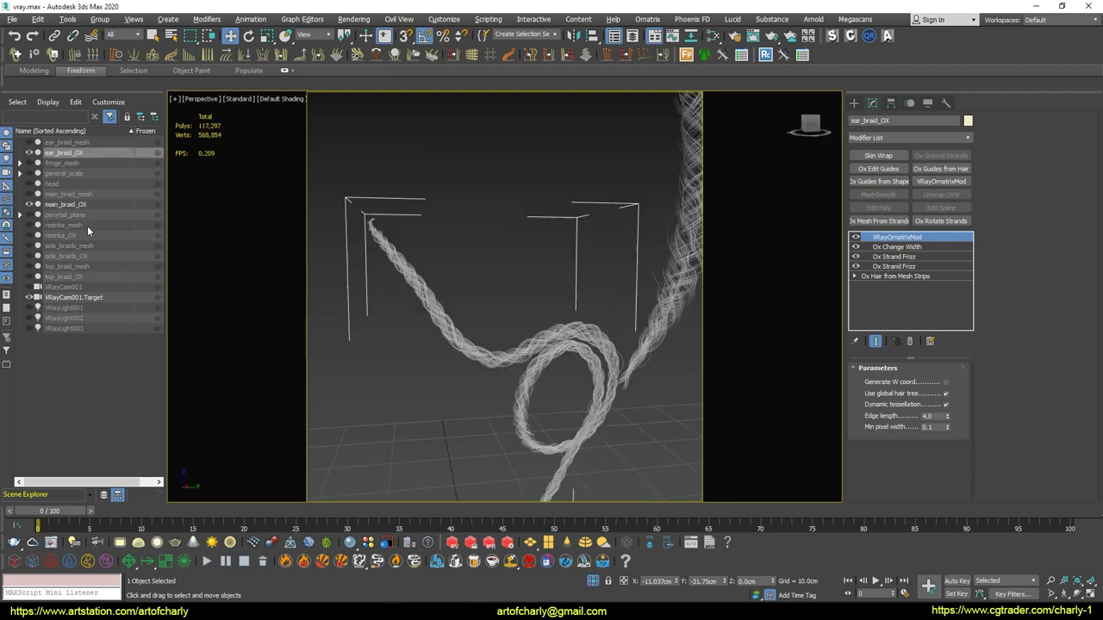
{"action": "left_click", "coordinate": [71, 235]}
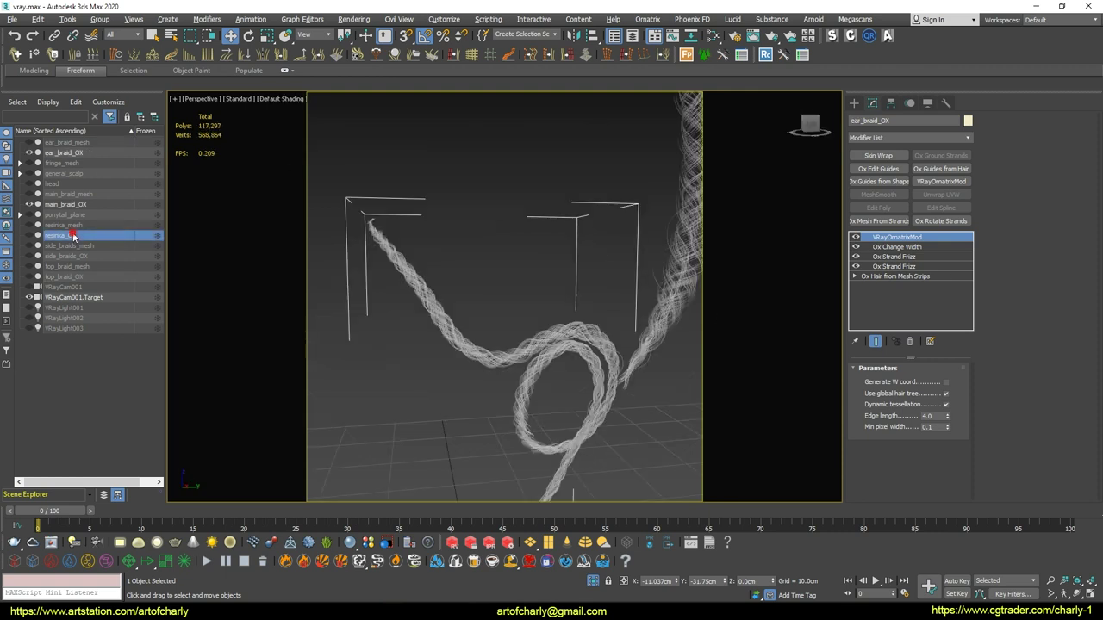
{"action": "left_click", "coordinate": [27, 237]}
{"action": "middle_click_drag", "start_coordinate": [400, 240], "coordinate": [615, 431]}
{"action": "scroll", "coordinate": [549, 322], "scroll_direction": "up", "scroll_amount": 3}
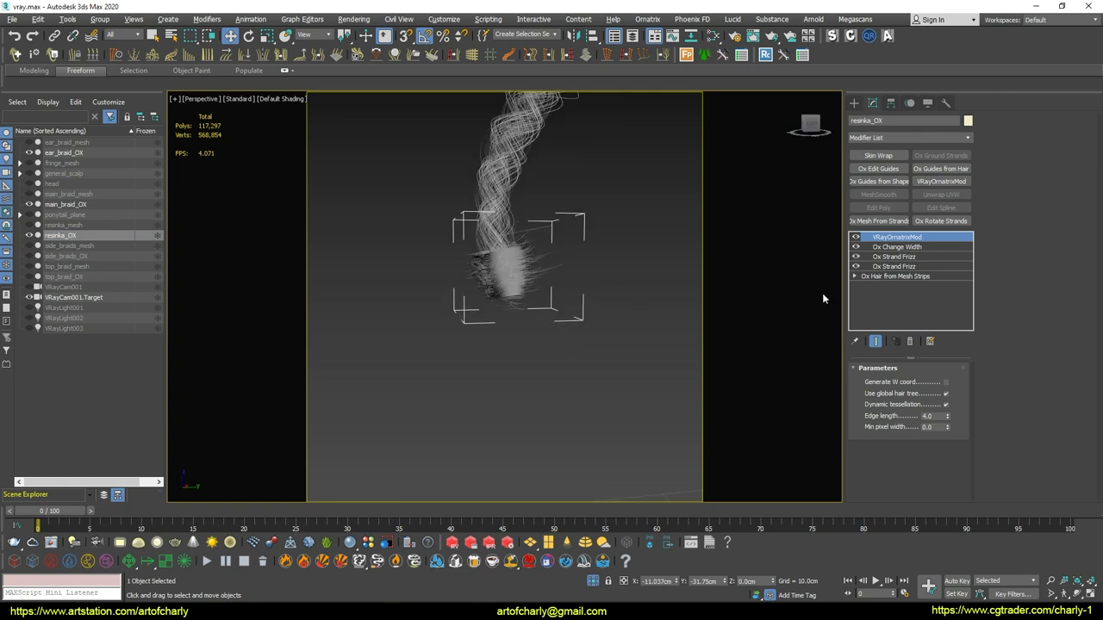
Examine resinka_OX's Ox Hair from Mesh Strips settings, from hairs per strip and points per strand to volume
{"action": "left_click", "coordinate": [911, 276]}
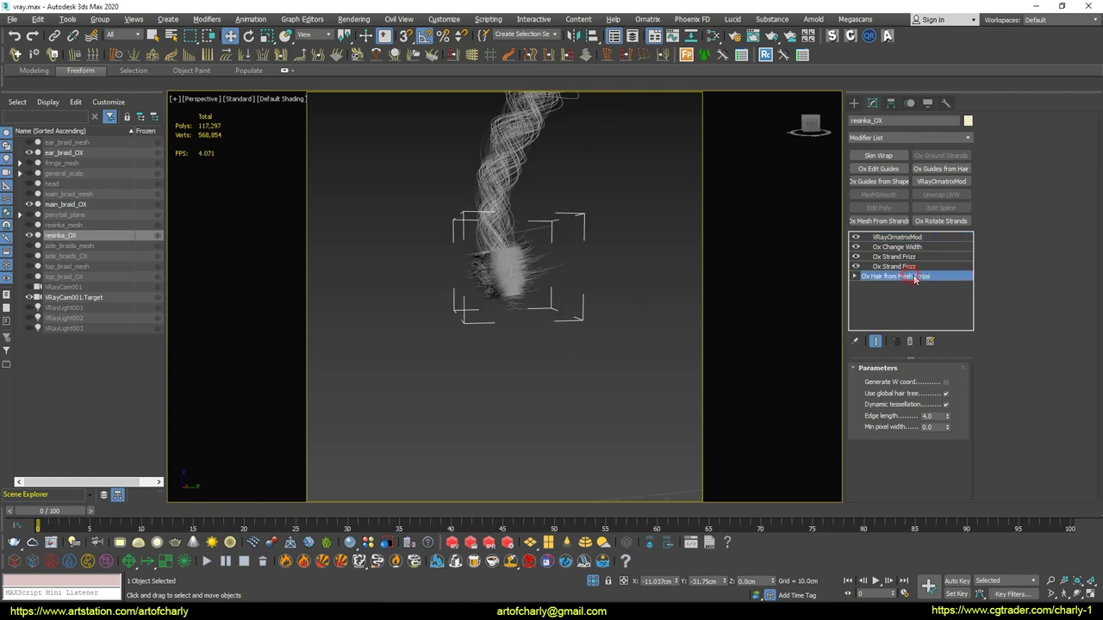
{"action": "scroll", "coordinate": [859, 420], "scroll_direction": "down", "scroll_amount": 5}
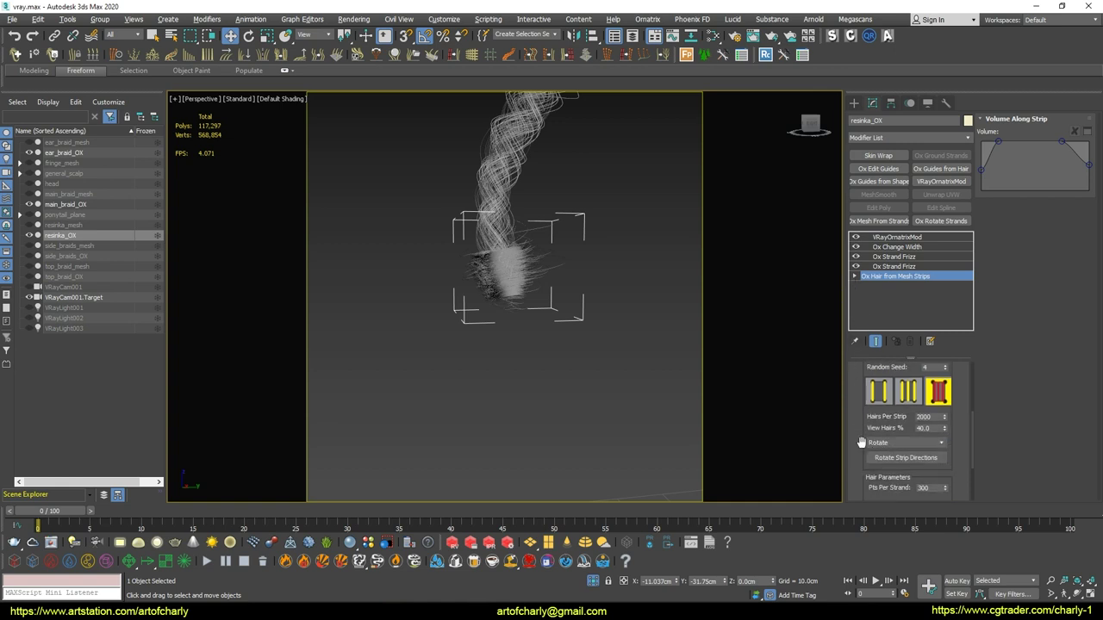
{"action": "scroll", "coordinate": [861, 442], "scroll_direction": "down", "scroll_amount": 3}
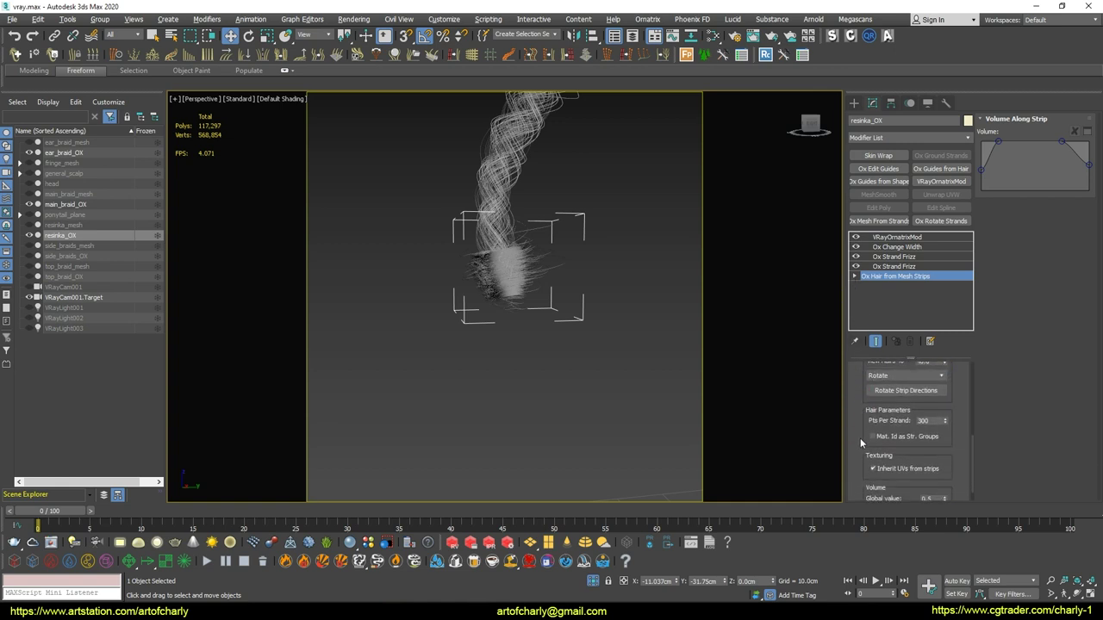
{"action": "scroll", "coordinate": [860, 438], "scroll_direction": "down", "scroll_amount": 2}
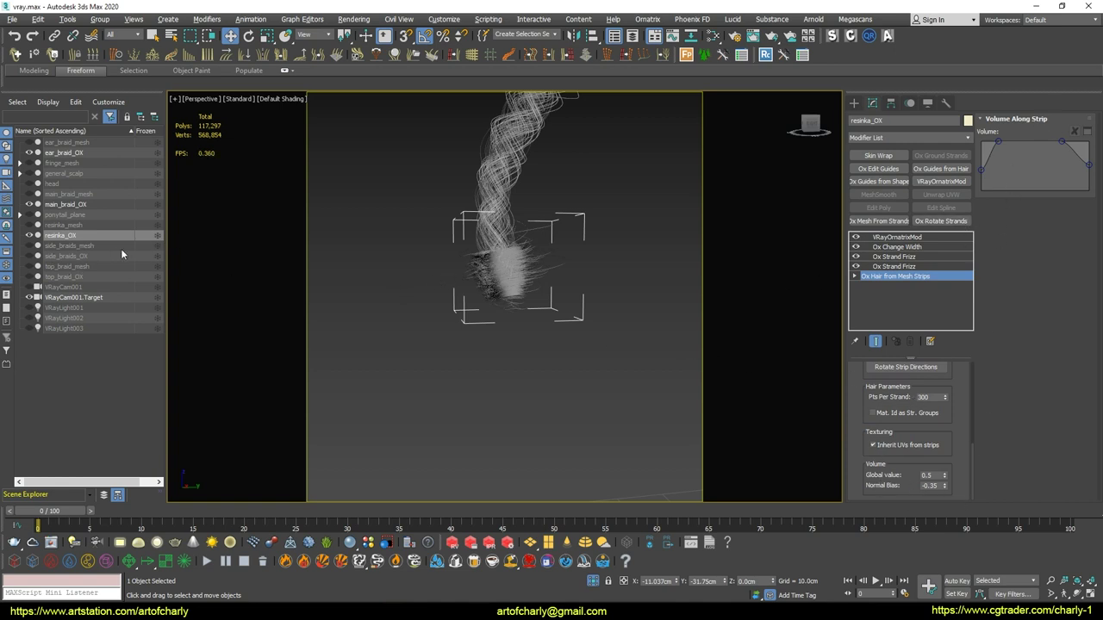
Hide resinka_OX, show and select resinka_mesh instead, and frame it in the viewport
{"action": "left_click", "coordinate": [28, 225]}
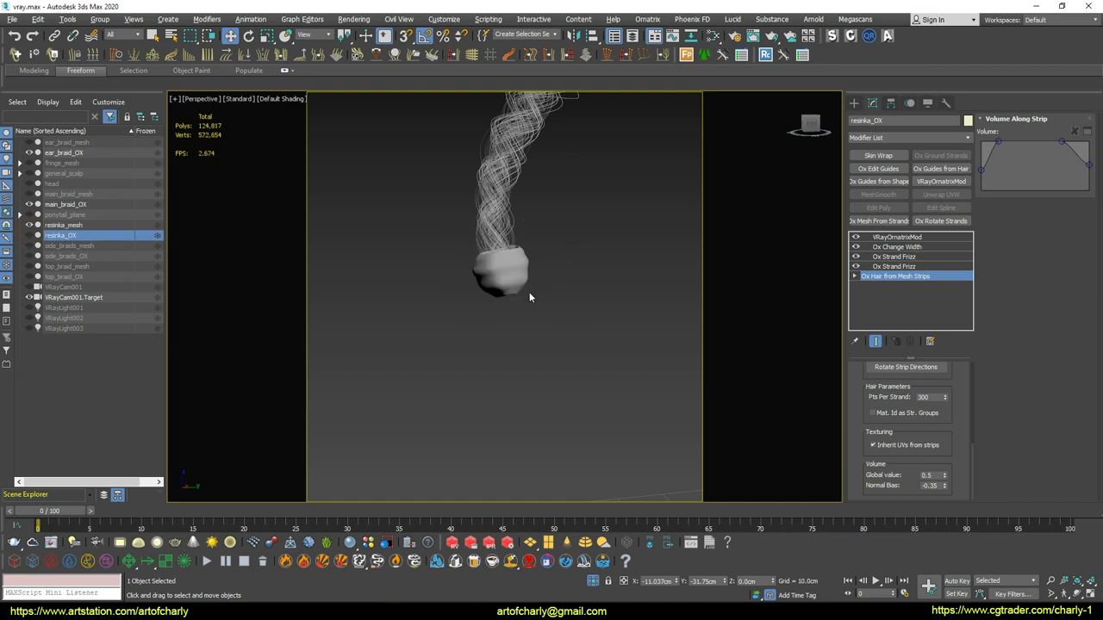
{"action": "left_click", "coordinate": [472, 304]}
{"action": "key", "text": "z"}
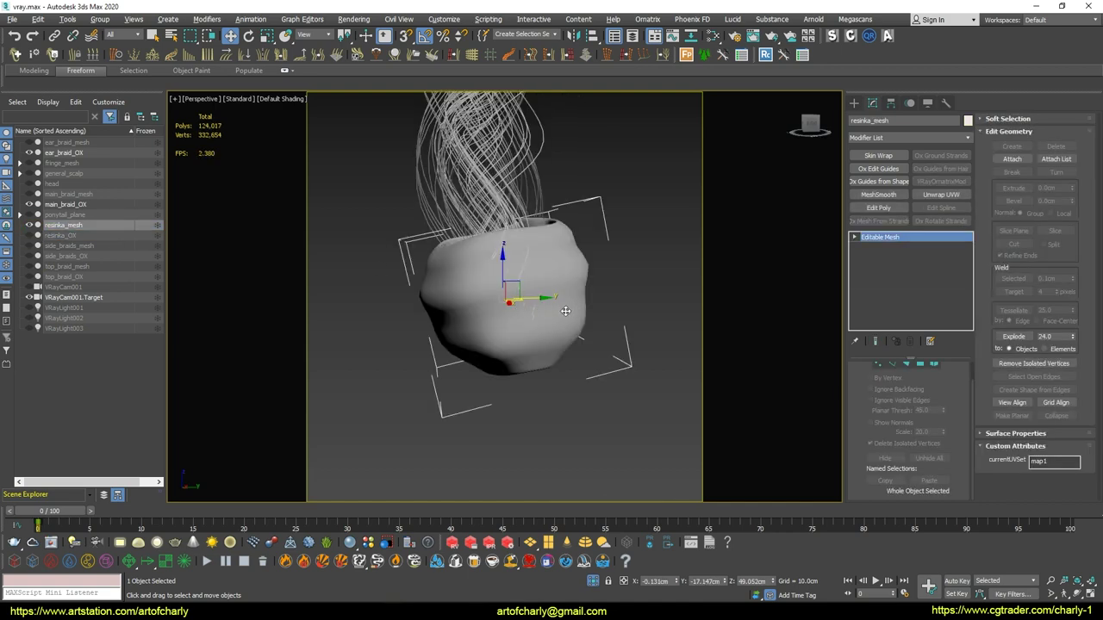
Inspect resinka_mesh's inner and outer topology with edged faces shown, and hide the mesh
{"action": "middle_click_drag", "start_coordinate": [406, 332], "coordinate": [673, 352], "text": "alt"}
{"action": "key", "text": "F4"}
{"action": "scroll", "coordinate": [473, 245], "scroll_direction": "up", "scroll_amount": 6}
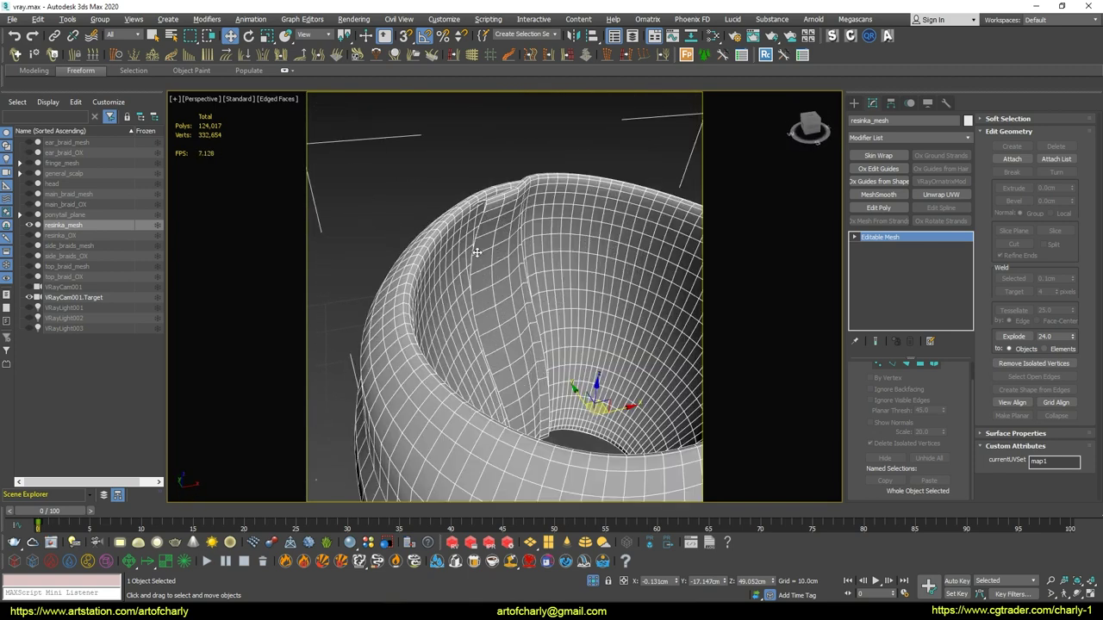
{"action": "middle_click_drag", "start_coordinate": [478, 254], "coordinate": [515, 303], "text": "alt"}
{"action": "scroll", "coordinate": [540, 328], "scroll_direction": "down", "scroll_amount": 6}
{"action": "left_click", "coordinate": [28, 225]}
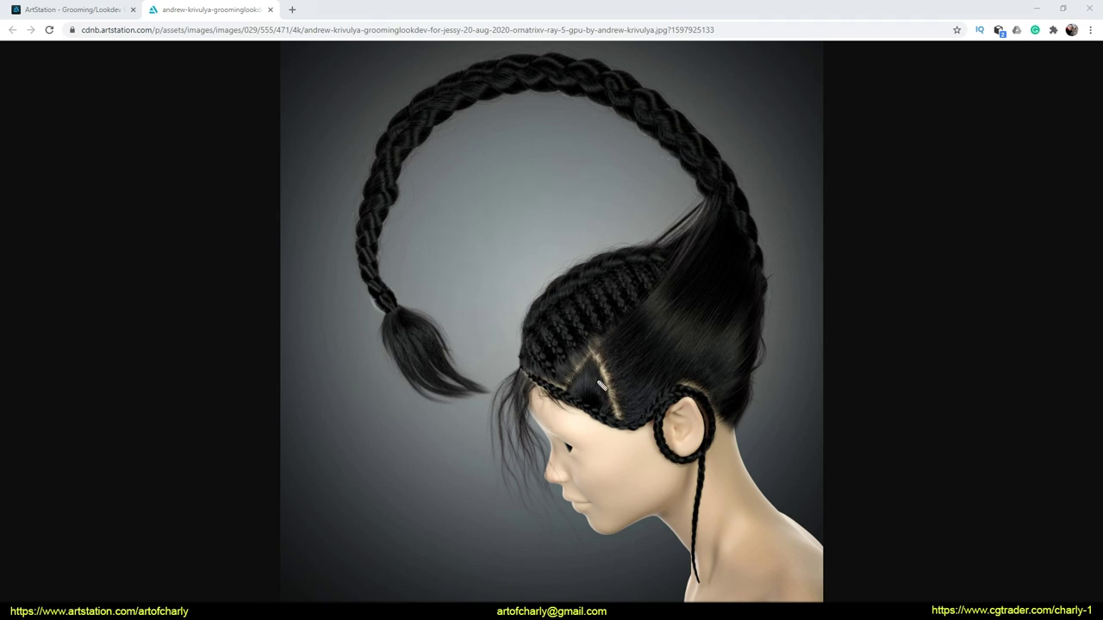
Switch to the ArtStation reference render in the browser and mark the temple, ponytail, parting and fringe hair areas, clearing the marks at the end
{"action": "mouse_move", "coordinate": [584, 365]}
{"action": "left_mouse_down"}
{"action": "mouse_move", "coordinate": [607, 379]}
{"action": "mouse_move", "coordinate": [591, 361]}
{"action": "mouse_move", "coordinate": [732, 268]}
{"action": "mouse_move", "coordinate": [716, 269]}
{"action": "left_mouse_up"}
{"action": "left_click_drag", "start_coordinate": [721, 205], "coordinate": [627, 330]}
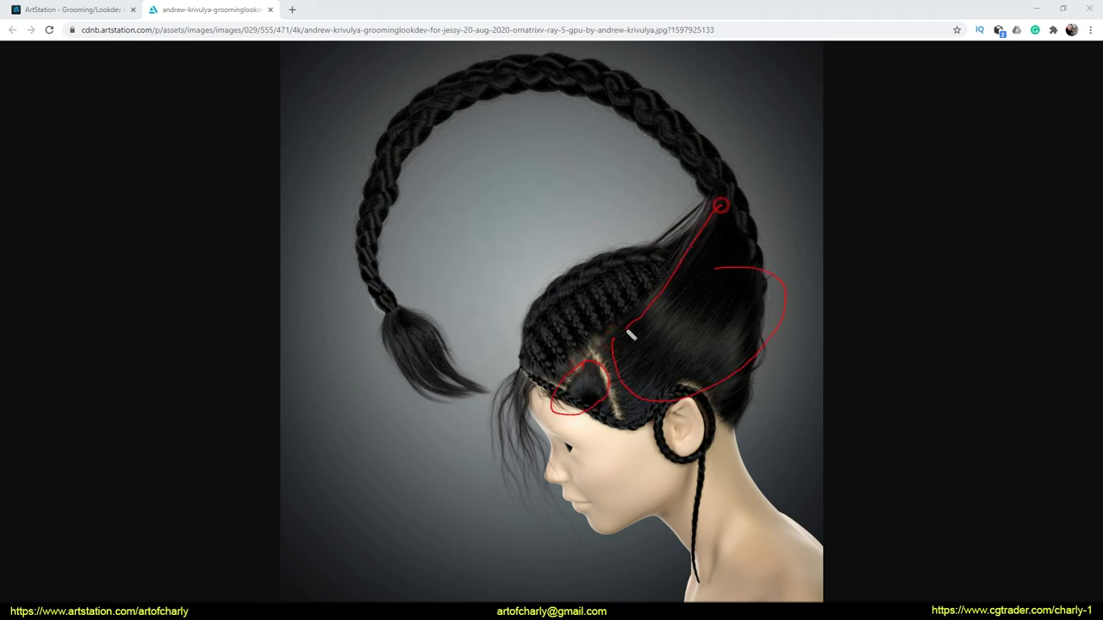
{"action": "left_click_drag", "start_coordinate": [542, 380], "coordinate": [627, 317]}
{"action": "left_click_drag", "start_coordinate": [581, 358], "coordinate": [630, 333]}
{"action": "mouse_move", "coordinate": [525, 376]}
{"action": "left_mouse_down"}
{"action": "mouse_move", "coordinate": [520, 519]}
{"action": "mouse_move", "coordinate": [511, 370]}
{"action": "left_mouse_up"}
{"action": "key", "text": "Escape"}
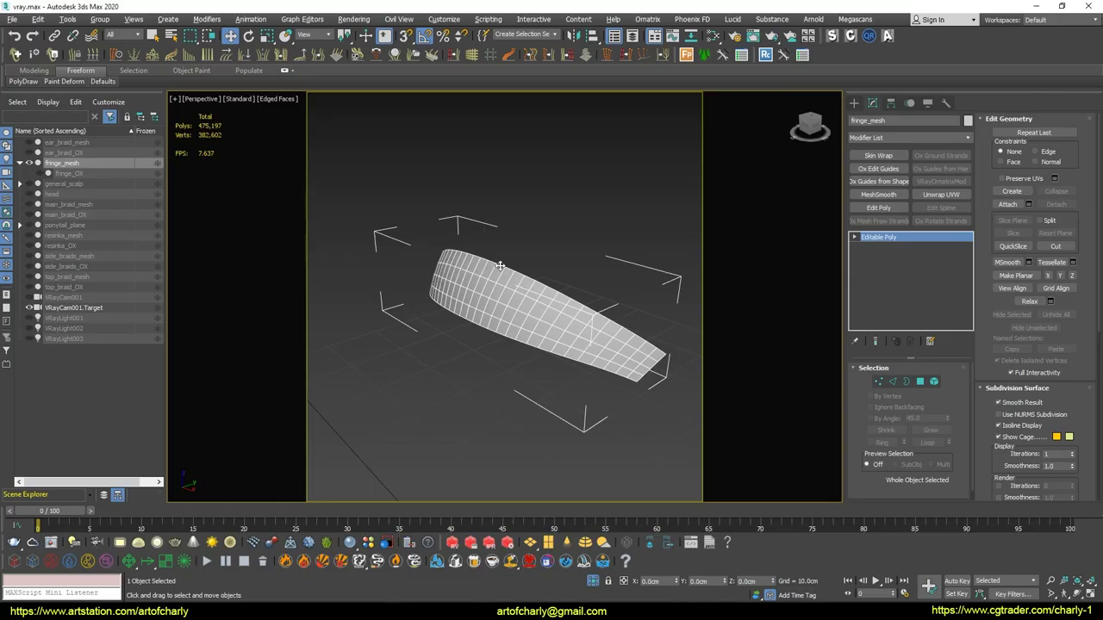
Inspect fringe_mesh in 3ds Max and add an Ox Edit Guides modifier above Ox Baked Guides on fringe_OX
{"action": "middle_click_drag", "start_coordinate": [638, 250], "coordinate": [609, 274], "text": "alt"}
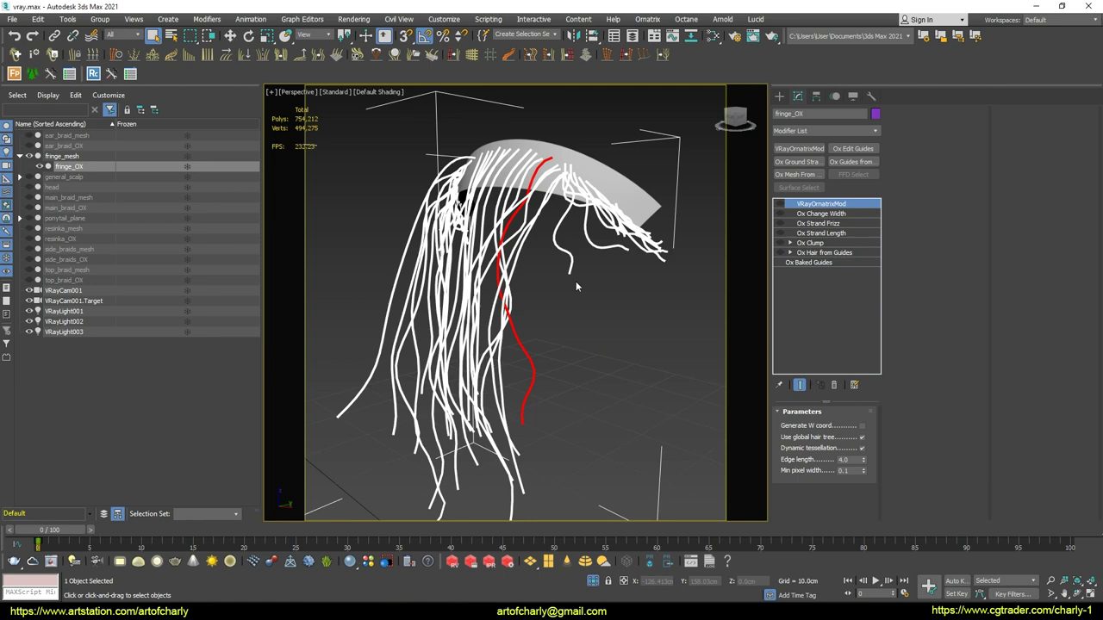
{"action": "middle_click_drag", "start_coordinate": [577, 282], "coordinate": [591, 276], "text": "alt"}
{"action": "left_click", "coordinate": [806, 263]}
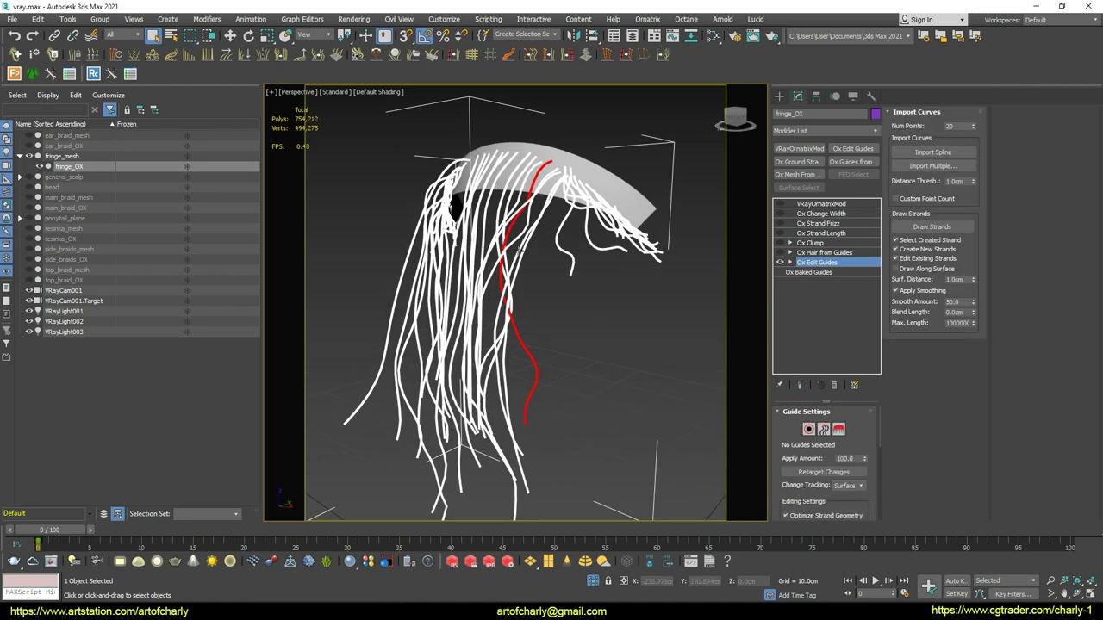
Draw a new wavy guide strand hanging from the free end of the fringe mesh with Ox Edit Guides' Draw Strands tool
{"action": "middle_click_drag", "start_coordinate": [518, 249], "coordinate": [504, 279], "text": "alt"}
{"action": "left_click_drag", "start_coordinate": [885, 213], "coordinate": [885, 324]}
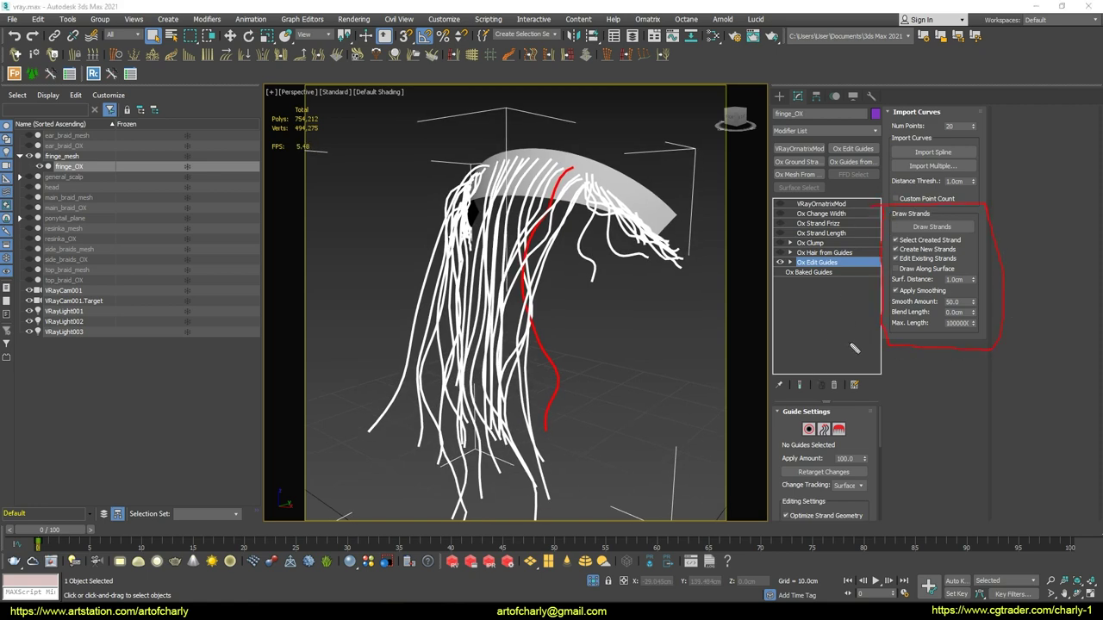
{"action": "key", "text": "Escape"}
{"action": "left_click", "coordinate": [941, 229]}
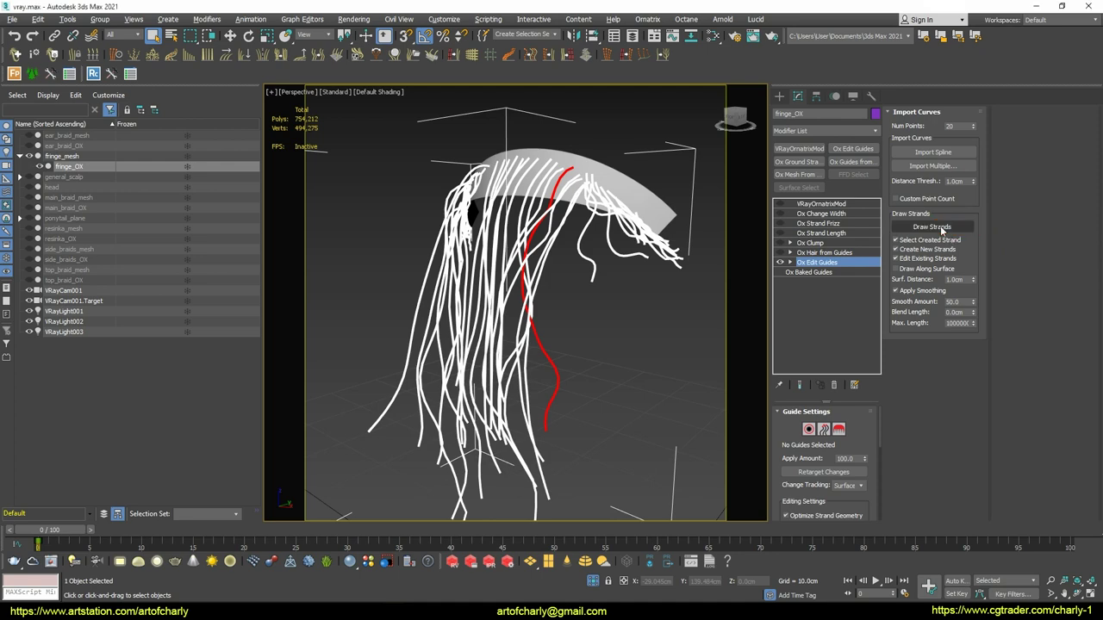
{"action": "left_click", "coordinate": [932, 226]}
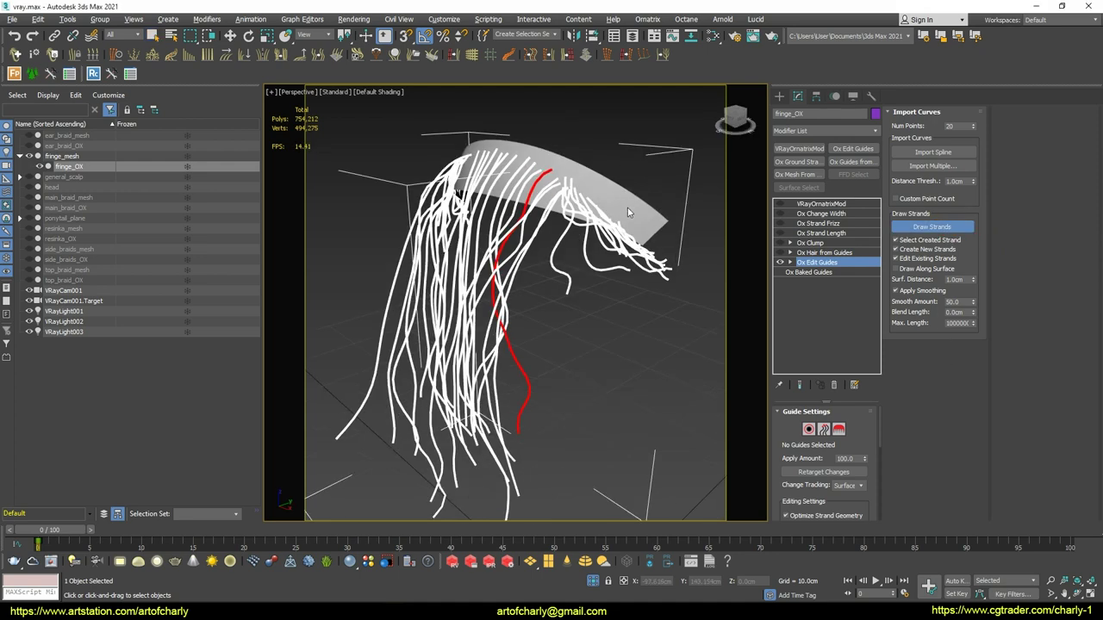
{"action": "left_click_drag", "start_coordinate": [632, 388], "coordinate": [611, 448]}
{"action": "mouse_move", "coordinate": [608, 314]}
{"action": "middle_mouse_down", "text": "alt"}
{"action": "mouse_move", "coordinate": [630, 300]}
{"action": "mouse_move", "coordinate": [569, 312]}
{"action": "mouse_move", "coordinate": [558, 270]}
{"action": "mouse_move", "coordinate": [624, 289]}
{"action": "mouse_move", "coordinate": [603, 297]}
{"action": "middle_mouse_up", "text": "alt"}
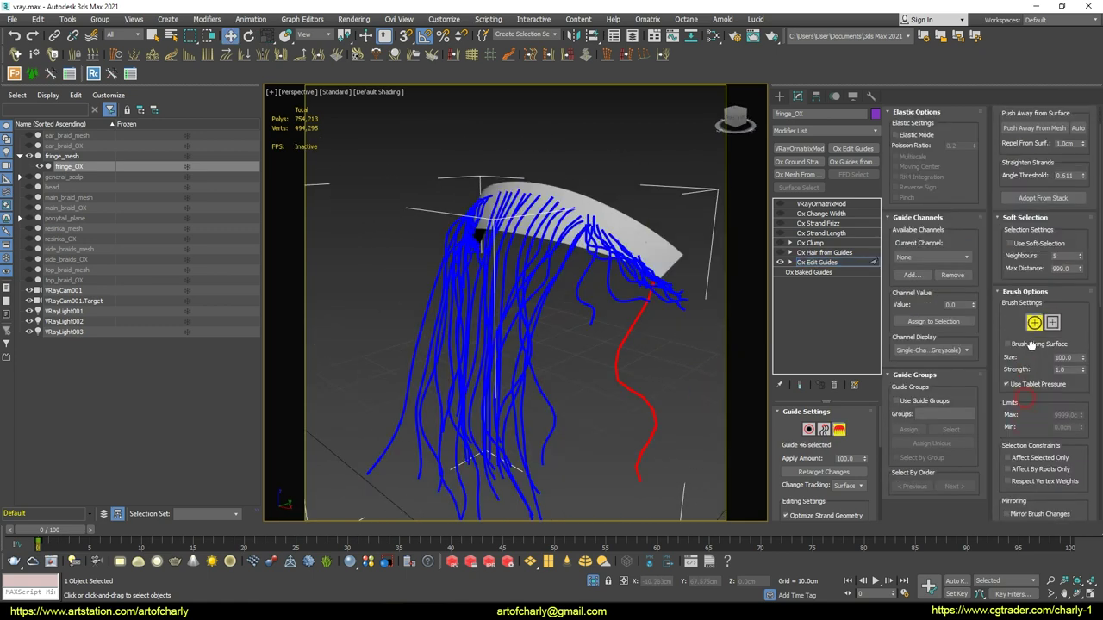
Turn on Affect Selected Only in the brush options and brush the newly drawn fringe guide into shape
{"action": "left_click_drag", "start_coordinate": [1031, 349], "coordinate": [1032, 321]}
{"action": "left_click", "coordinate": [1051, 427]}
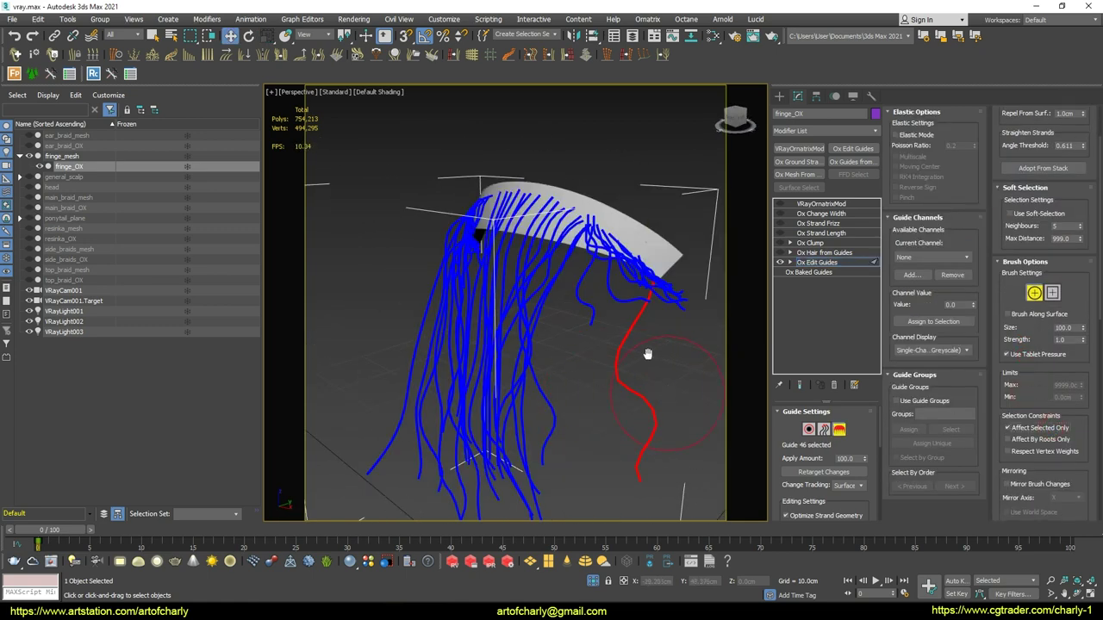
{"action": "middle_click_drag", "start_coordinate": [647, 354], "coordinate": [589, 257]}
{"action": "left_click_drag", "start_coordinate": [581, 377], "coordinate": [604, 367]}
{"action": "mouse_move", "coordinate": [568, 293]}
{"action": "left_mouse_down"}
{"action": "mouse_move", "coordinate": [591, 197]}
{"action": "mouse_move", "coordinate": [598, 288]}
{"action": "left_mouse_up"}
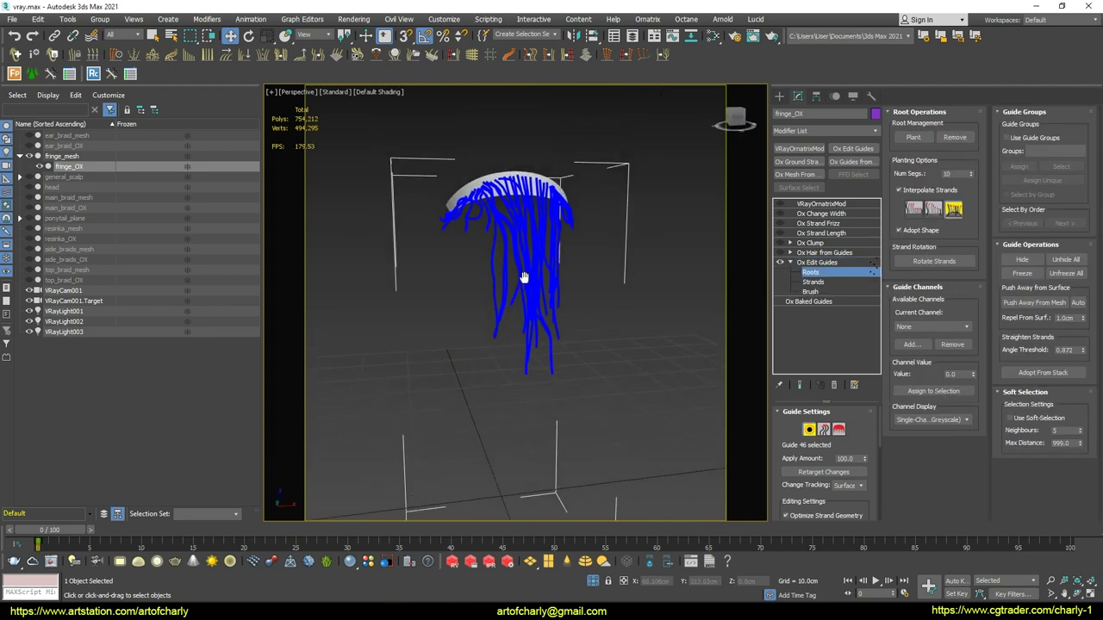
Select and enable the Ox Hair from Guides modifier on fringe_OX to generate hairs between the guides
{"action": "scroll", "coordinate": [524, 278], "scroll_direction": "up", "scroll_amount": 3}
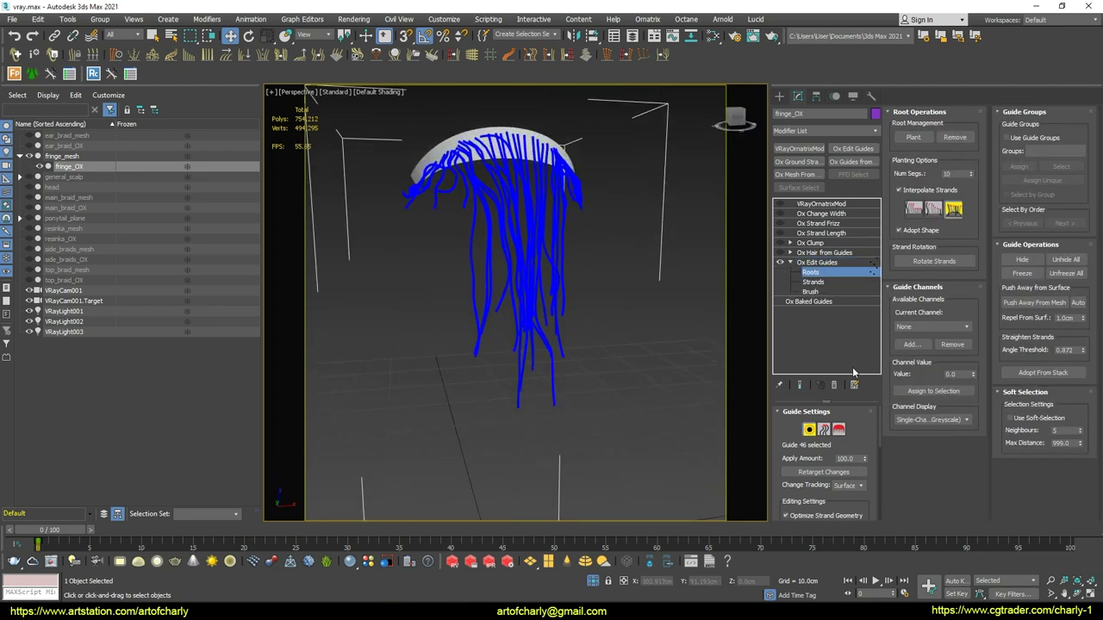
{"action": "left_click", "coordinate": [840, 252]}
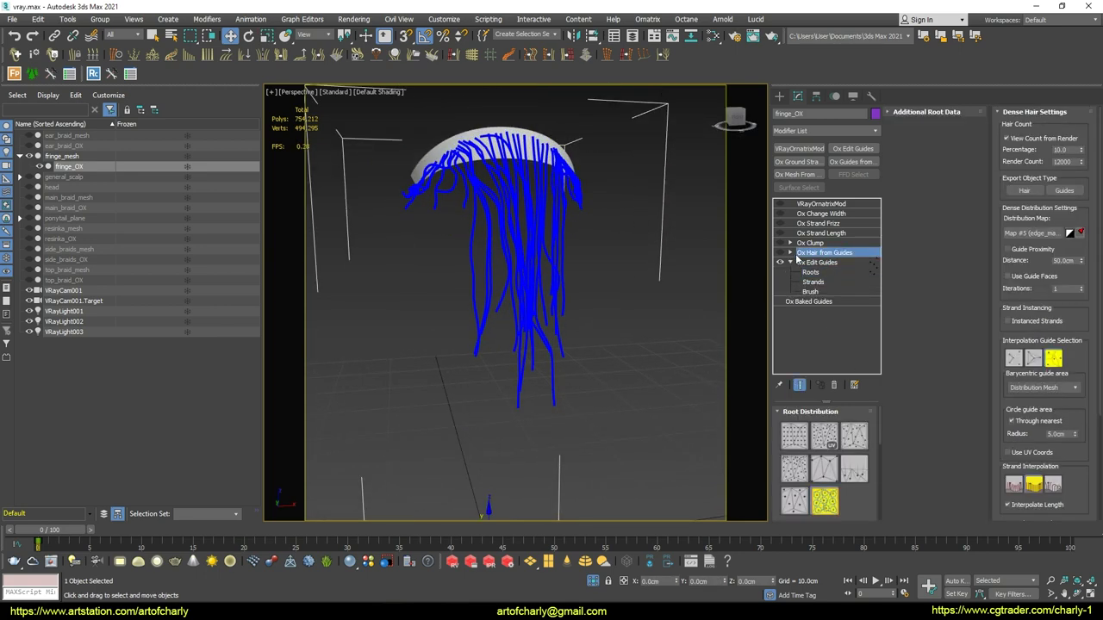
{"action": "left_click", "coordinate": [779, 252]}
{"action": "scroll", "coordinate": [496, 270], "scroll_direction": "down", "scroll_amount": 2}
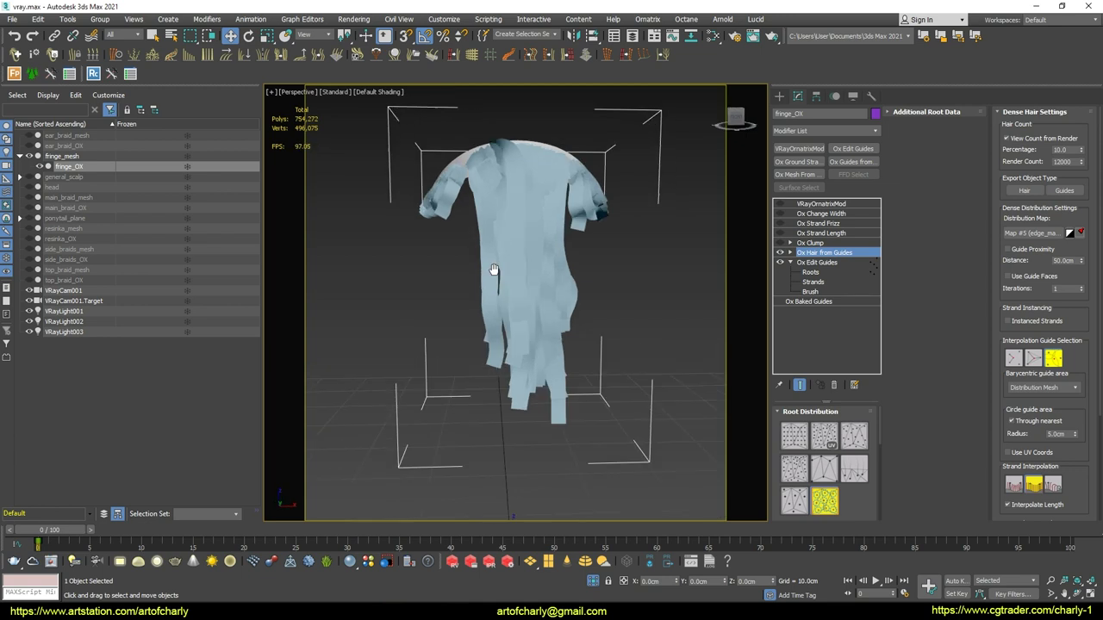
{"action": "middle_click_drag", "start_coordinate": [493, 269], "coordinate": [489, 271], "text": "alt"}
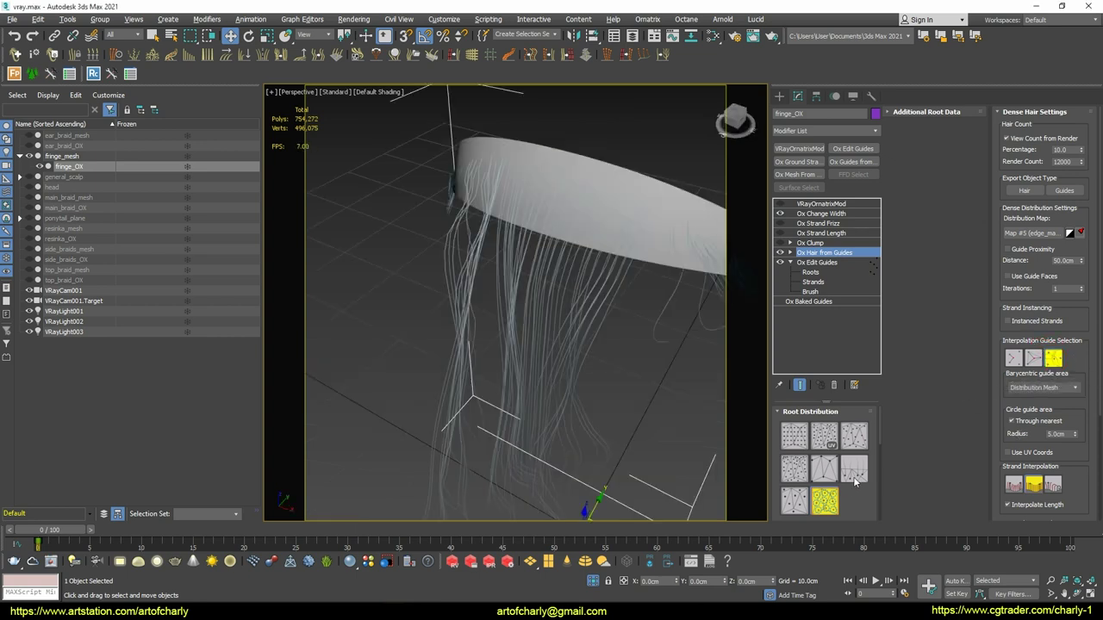
Try the Guides as Hair root distribution on the fringe and restore the previous distribution
{"action": "left_click", "coordinate": [855, 478]}
{"action": "middle_click_drag", "start_coordinate": [718, 417], "coordinate": [561, 253], "text": "alt"}
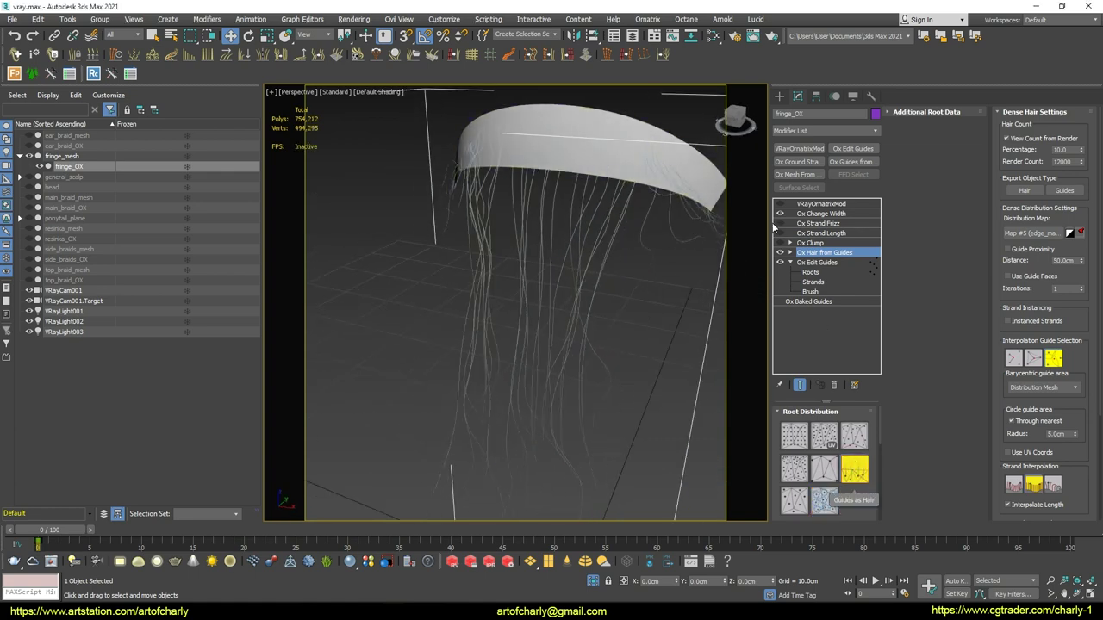
{"action": "left_click", "coordinate": [824, 501]}
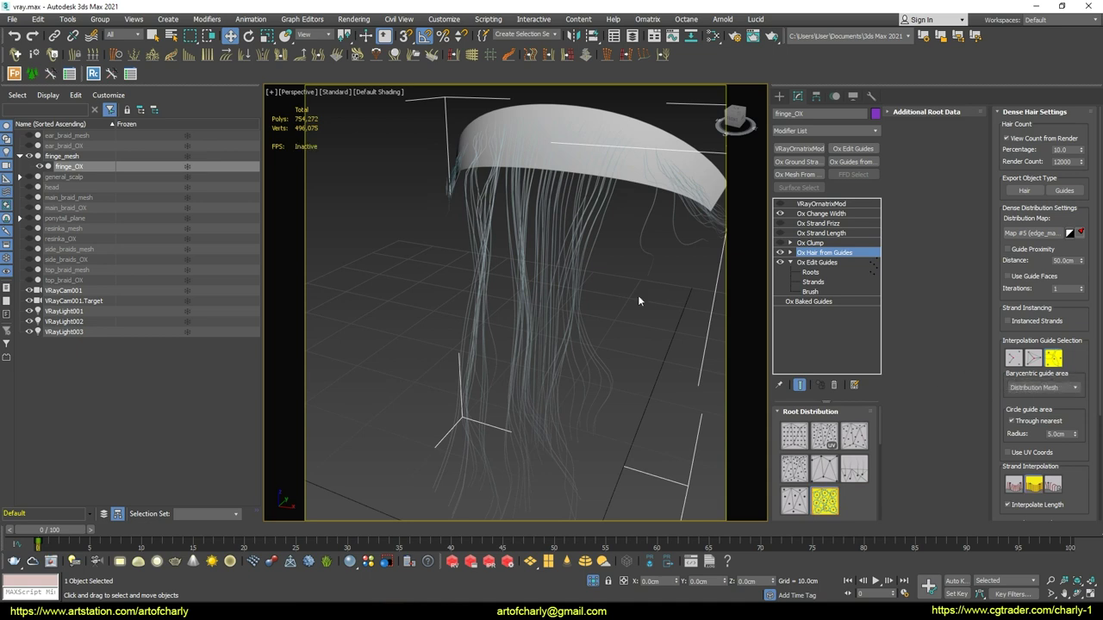
Set the fringe's circle guide area radius to 0.45 cm and turn Through Nearest back on
{"action": "middle_click_drag", "start_coordinate": [639, 301], "coordinate": [706, 336], "text": "alt"}
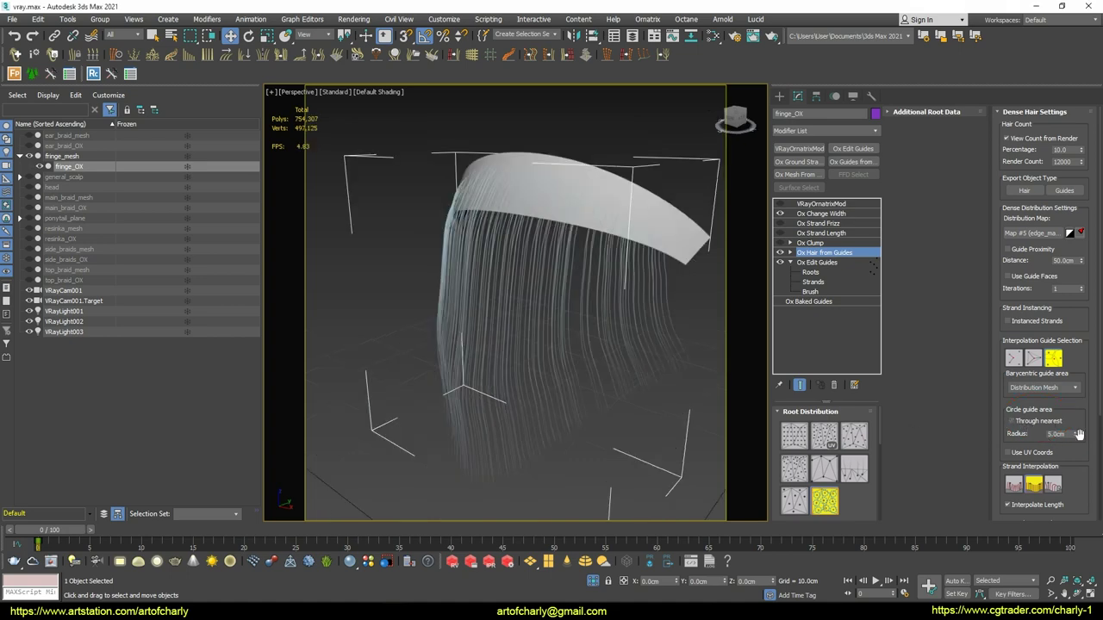
{"action": "left_click_drag", "start_coordinate": [1075, 436], "coordinate": [1093, 486]}
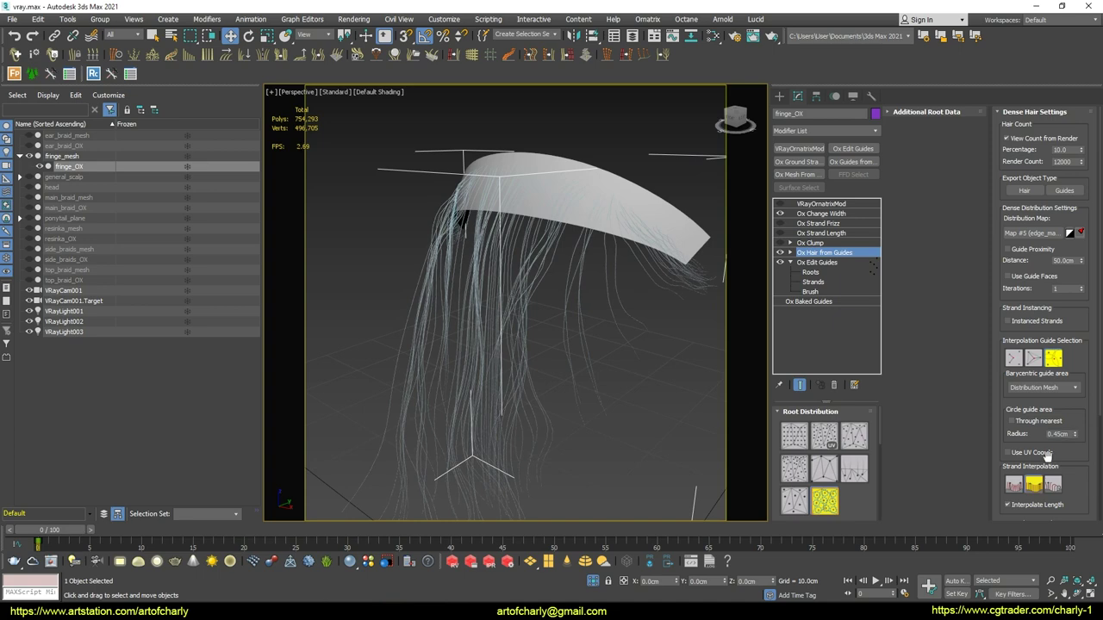
{"action": "left_click", "coordinate": [1024, 420]}
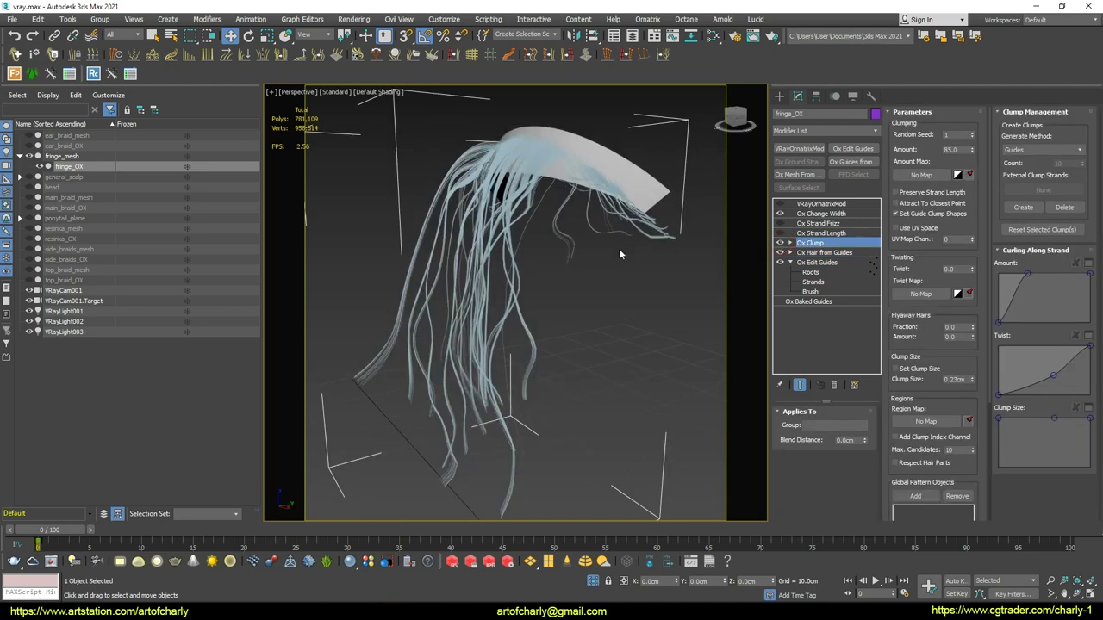
Review fringe_OX's Ox Clump parameters and set the clump size to 0.1 cm
{"action": "middle_click_drag", "start_coordinate": [618, 248], "coordinate": [593, 268], "text": "alt"}
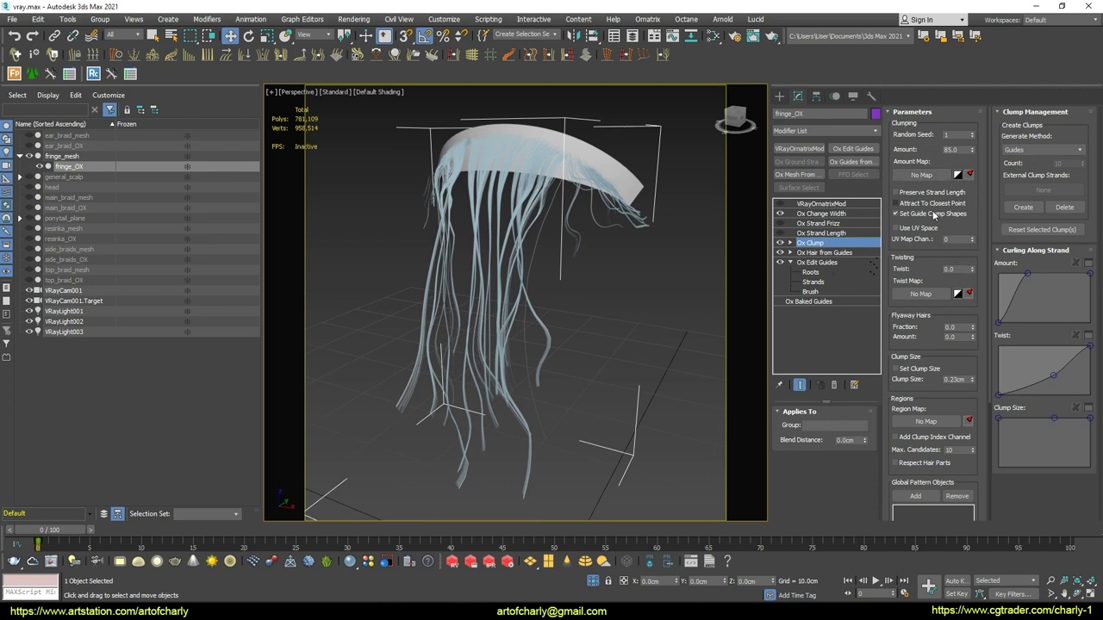
{"action": "left_click_drag", "start_coordinate": [931, 259], "coordinate": [934, 201]}
{"action": "scroll", "coordinate": [944, 327], "scroll_direction": "down", "scroll_amount": 2}
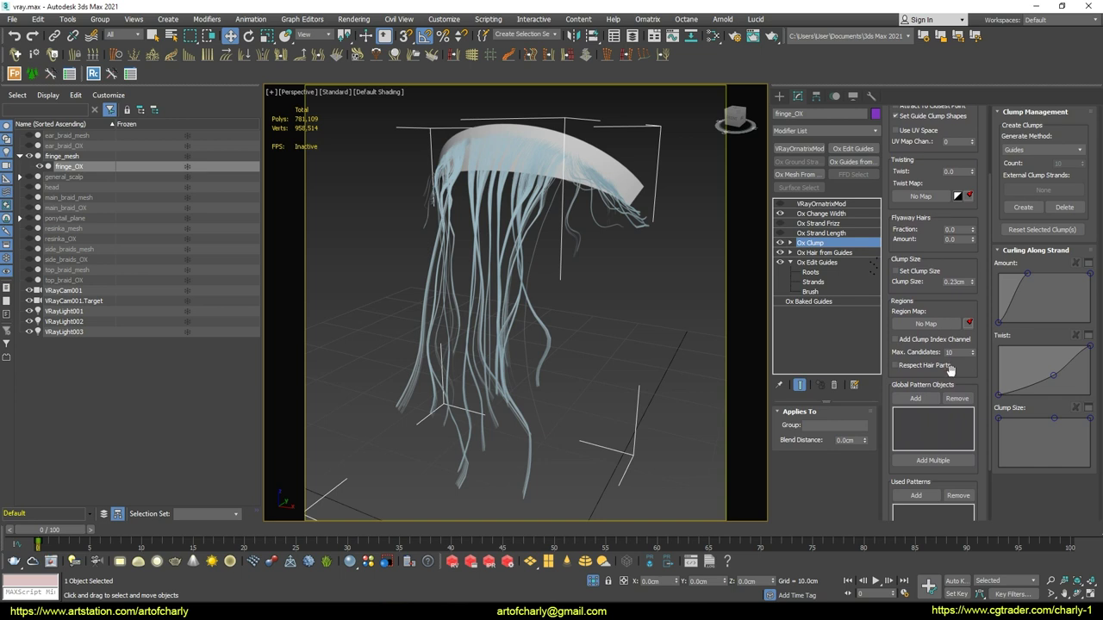
{"action": "left_click_drag", "start_coordinate": [951, 370], "coordinate": [946, 415]}
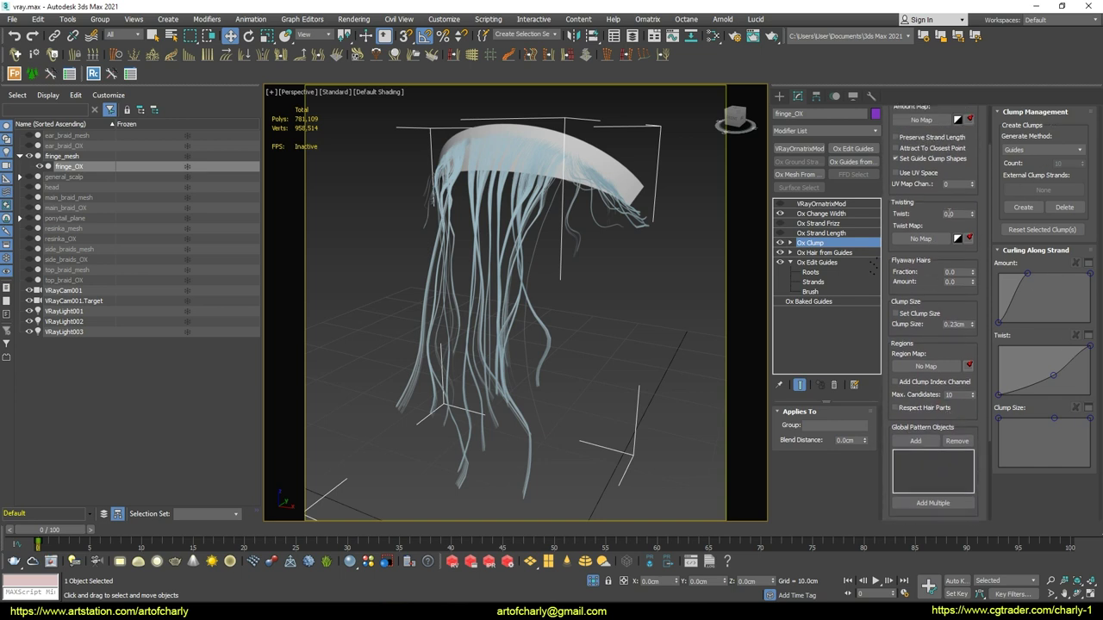
{"action": "left_click_drag", "start_coordinate": [933, 285], "coordinate": [912, 376]}
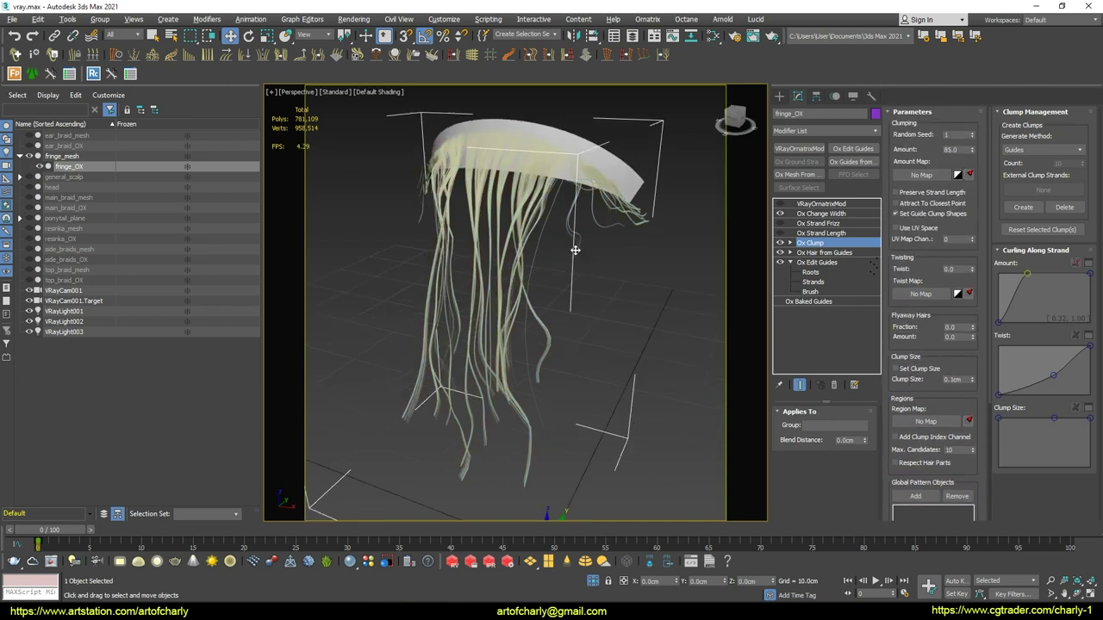
Select and enable the Ox Strand Length modifier on fringe_OX and inspect its randomized strand lengths
{"action": "left_click", "coordinate": [844, 234]}
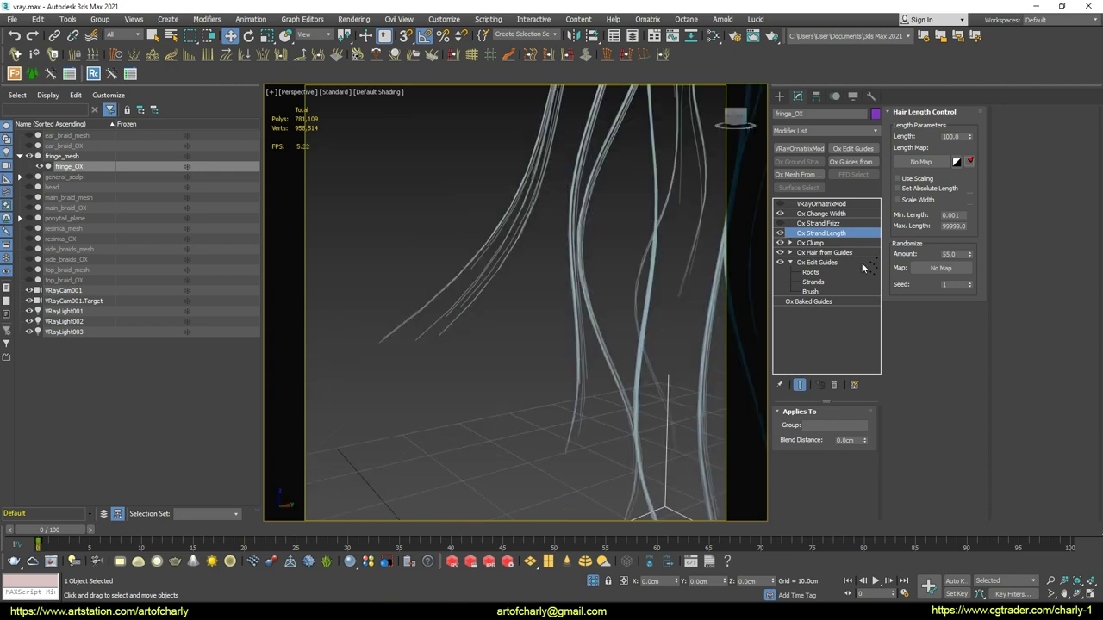
{"action": "left_click", "coordinate": [781, 234]}
{"action": "scroll", "coordinate": [576, 238], "scroll_direction": "down", "scroll_amount": 4}
{"action": "middle_click_drag", "start_coordinate": [598, 227], "coordinate": [584, 298]}
{"action": "middle_click_drag", "start_coordinate": [685, 268], "coordinate": [642, 271], "text": "alt"}
Enable Ox Strand Frizz on fringe_OX, lower its outlier frizz amount, and show the Ox Change Width parameters
{"action": "left_click", "coordinate": [822, 224]}
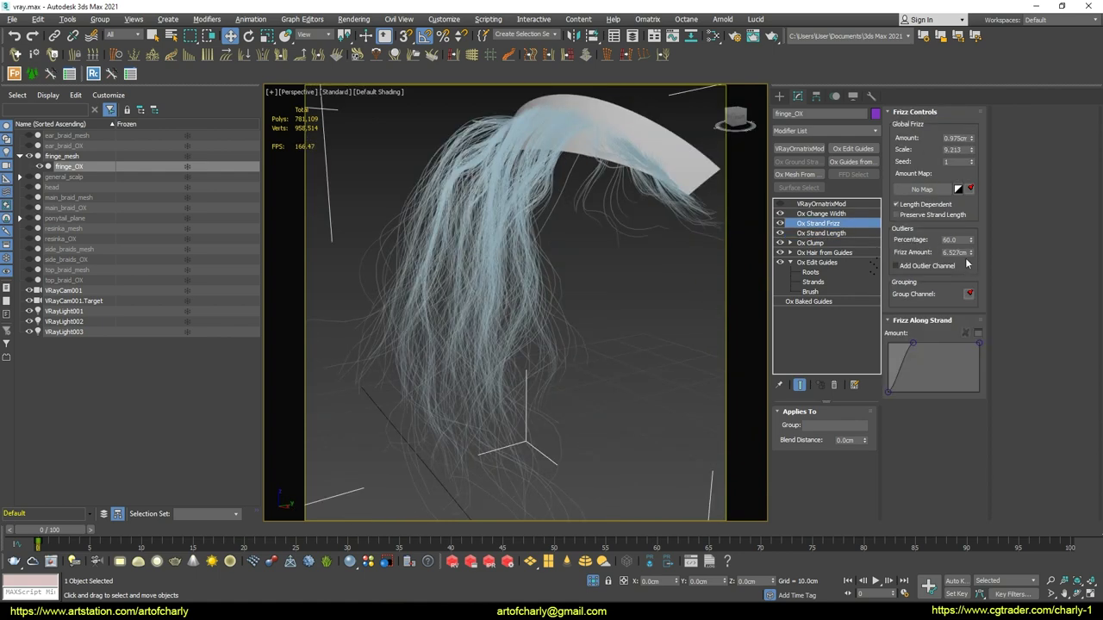
{"action": "left_click_drag", "start_coordinate": [971, 252], "coordinate": [971, 292]}
{"action": "middle_click_drag", "start_coordinate": [417, 237], "coordinate": [704, 253], "text": "alt"}
{"action": "left_click", "coordinate": [834, 213]}
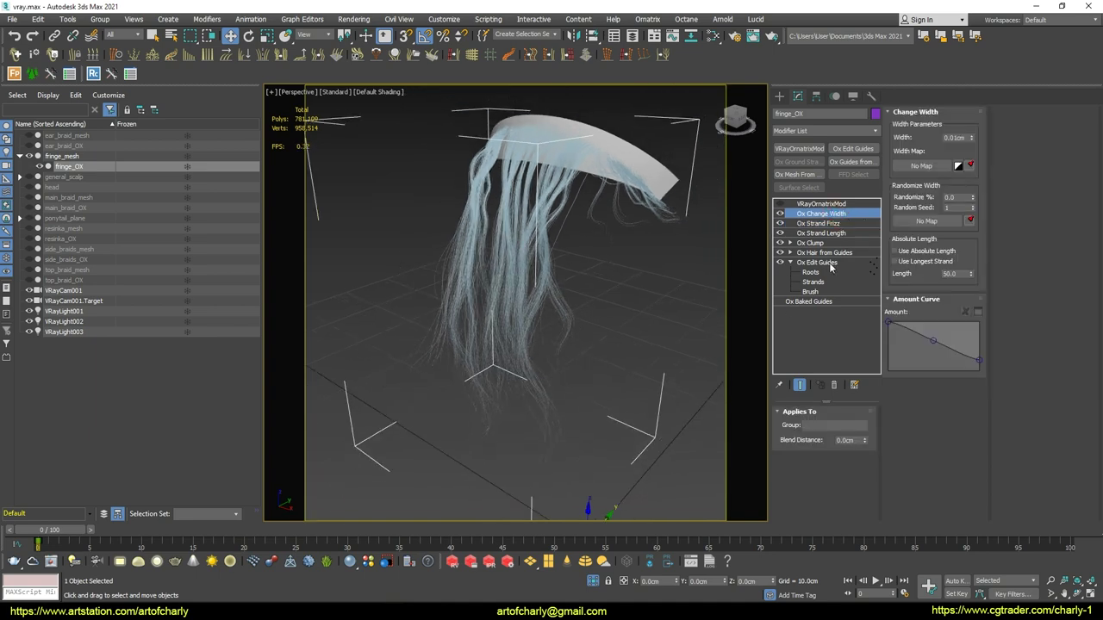
{"action": "middle_click_drag", "start_coordinate": [534, 276], "coordinate": [546, 264], "text": "alt"}
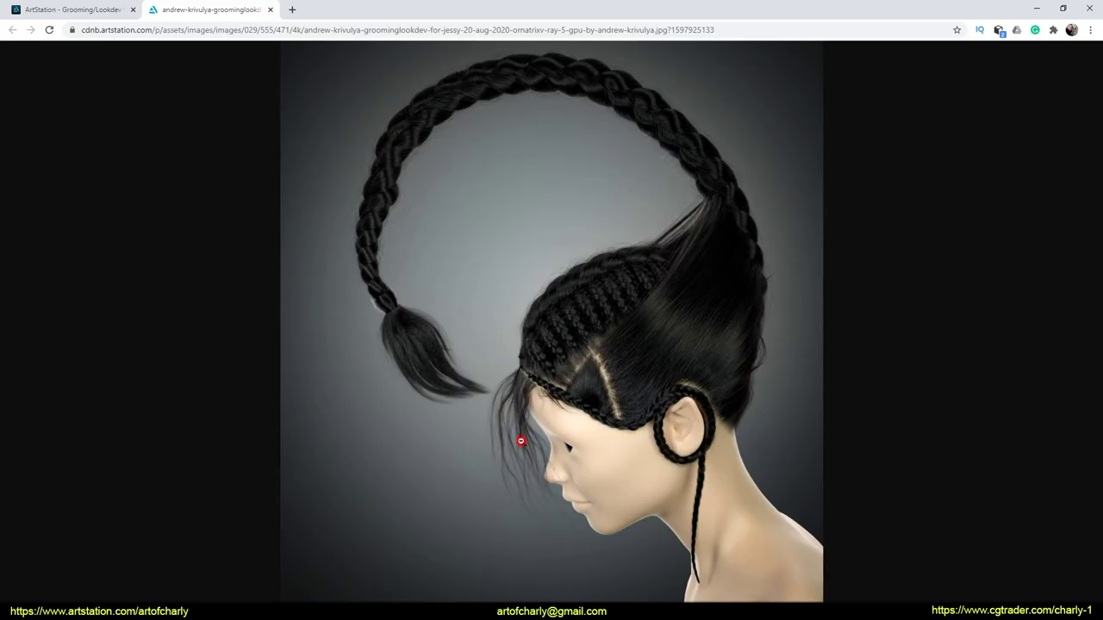
Switch to the browser and examine the fringe strands up close in the final hairstyle render, then return to the full image
{"action": "left_click", "coordinate": [524, 443]}
{"action": "scroll", "coordinate": [630, 509], "scroll_direction": "down", "scroll_amount": 1}
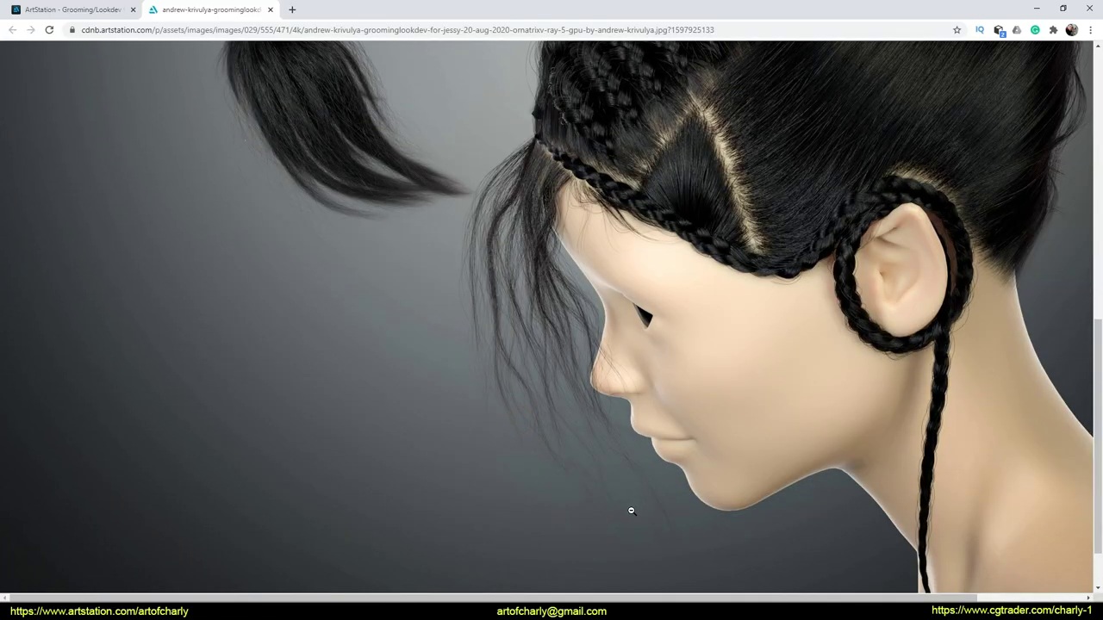
{"action": "scroll", "coordinate": [591, 228], "scroll_direction": "up", "scroll_amount": 1}
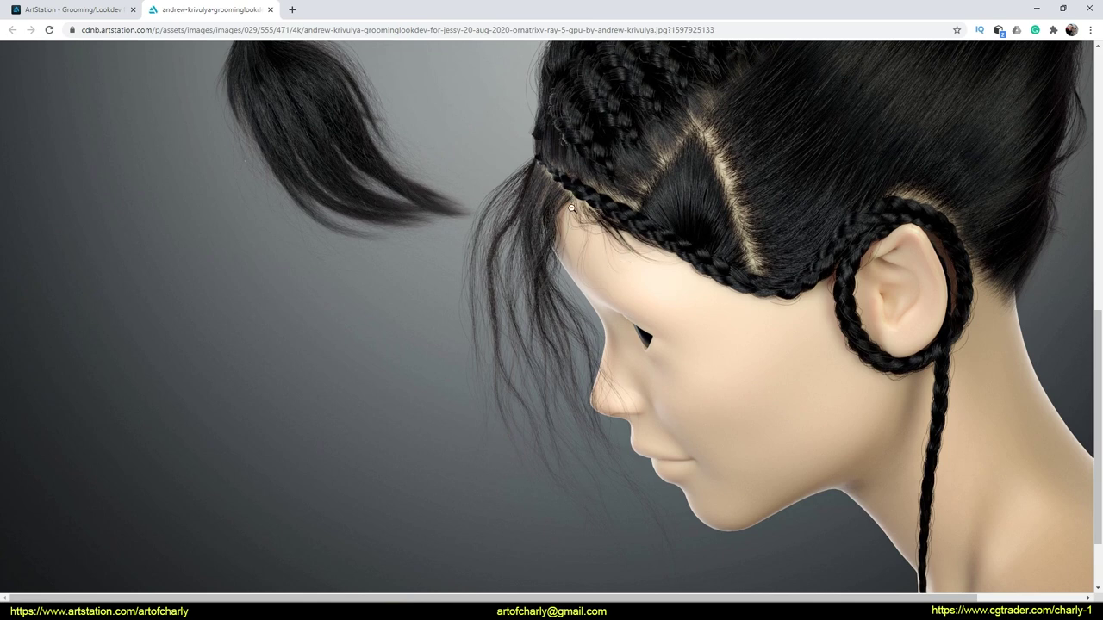
{"action": "left_click", "coordinate": [548, 223]}
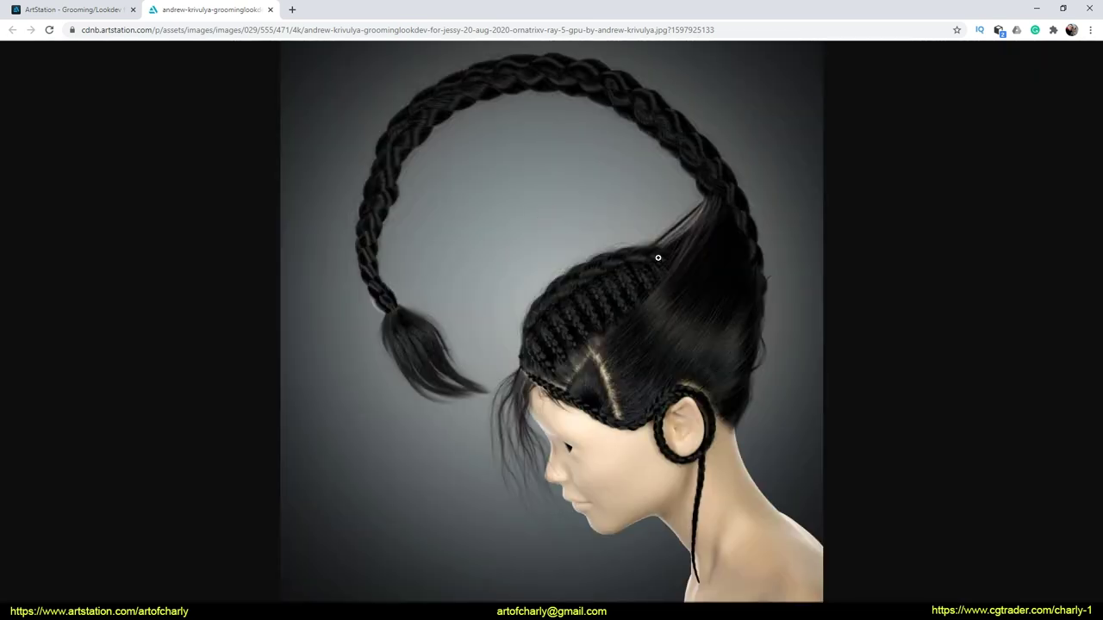